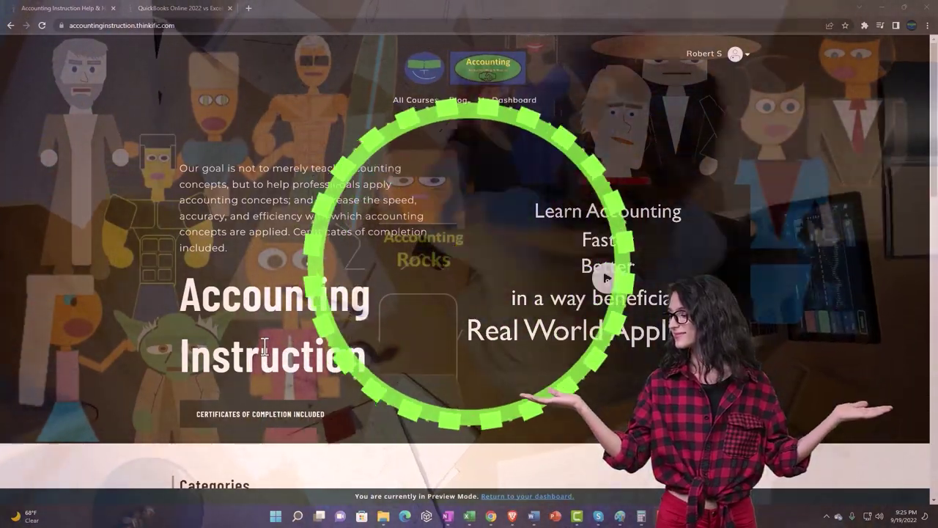
Browse the course categories on the training site and view the lesson list of the QuickBooks Online 2022 course
scroll(129, 404, down, 5)
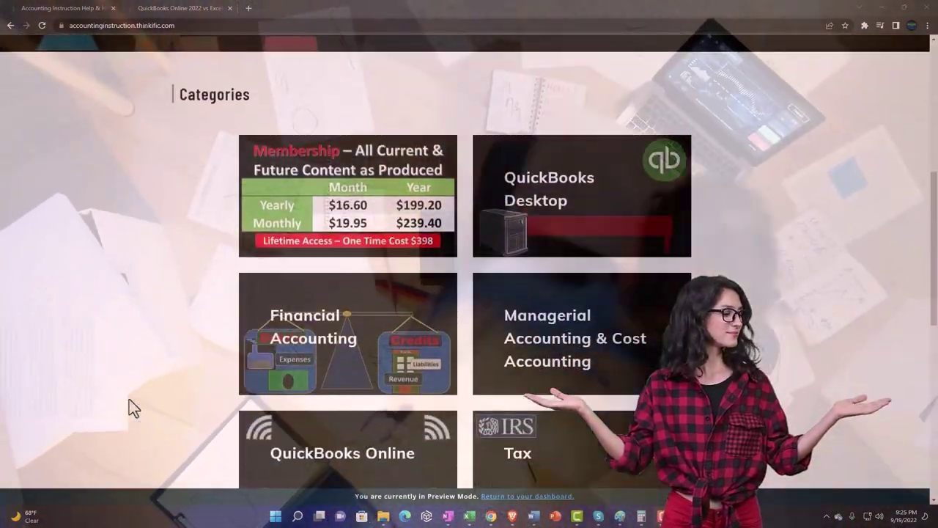
scroll(129, 400, down, 3)
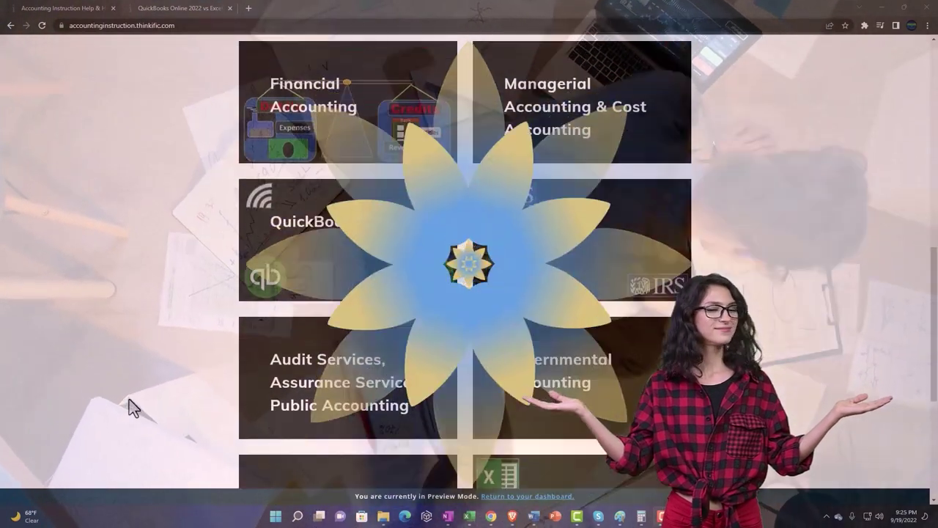
scroll(129, 400, down, 4)
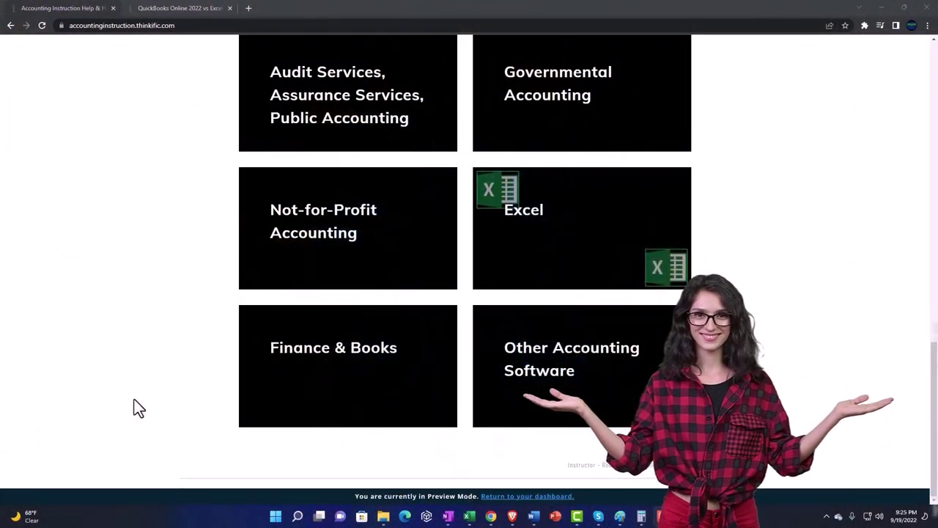
click(167, 10)
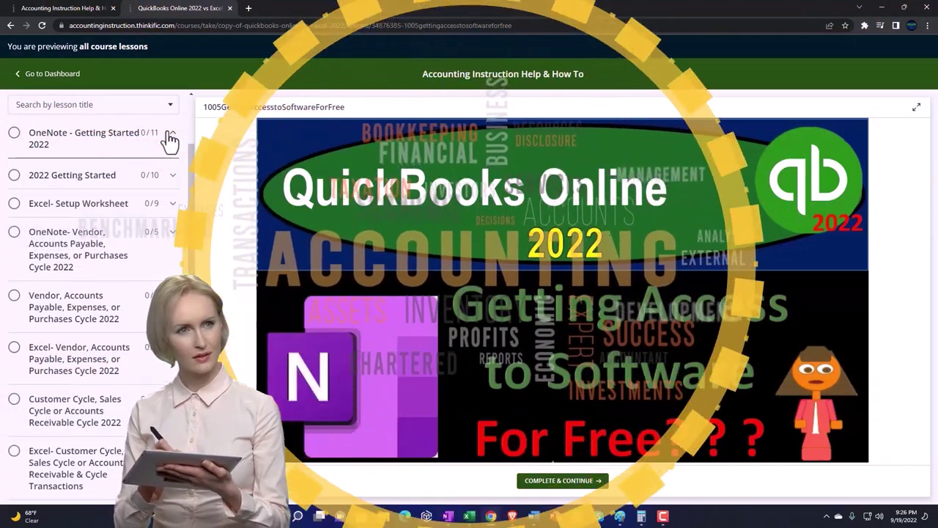
click(170, 139)
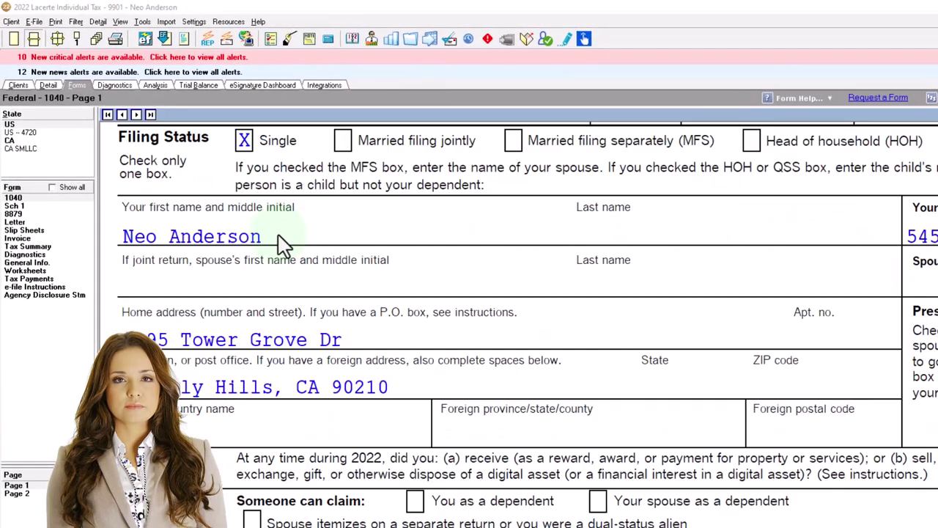
Switch to Lacerte and review page 1 of Form 1040 from the filing status through the income lines to taxable income
scroll(293, 257, down, 5)
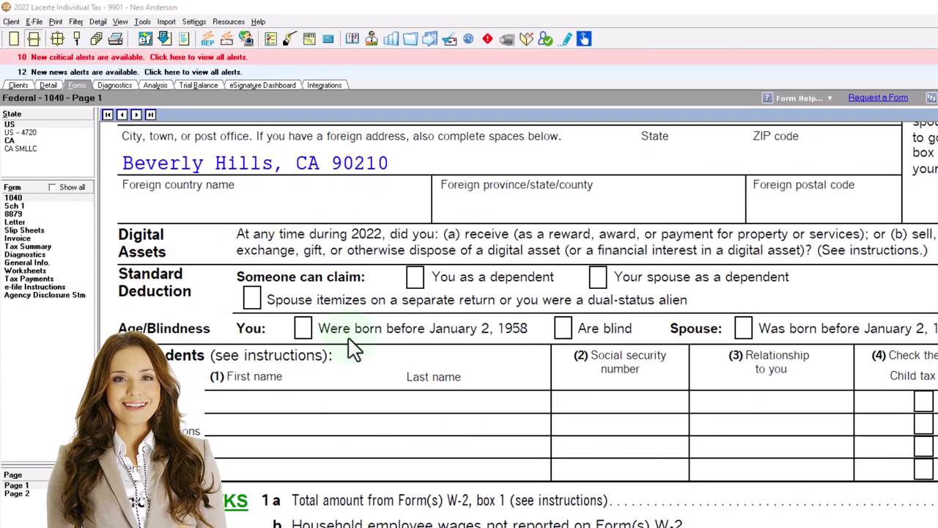
scroll(396, 396, down, 3)
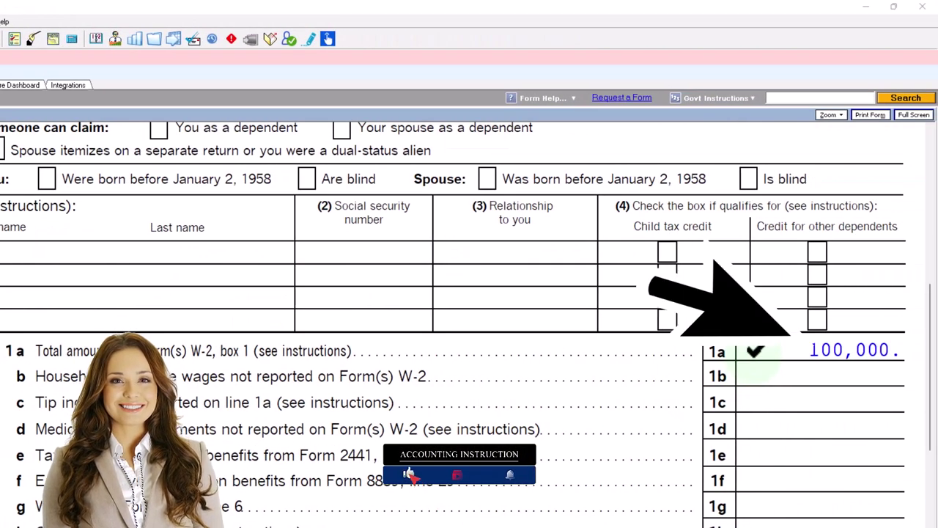
scroll(759, 364, down, 8)
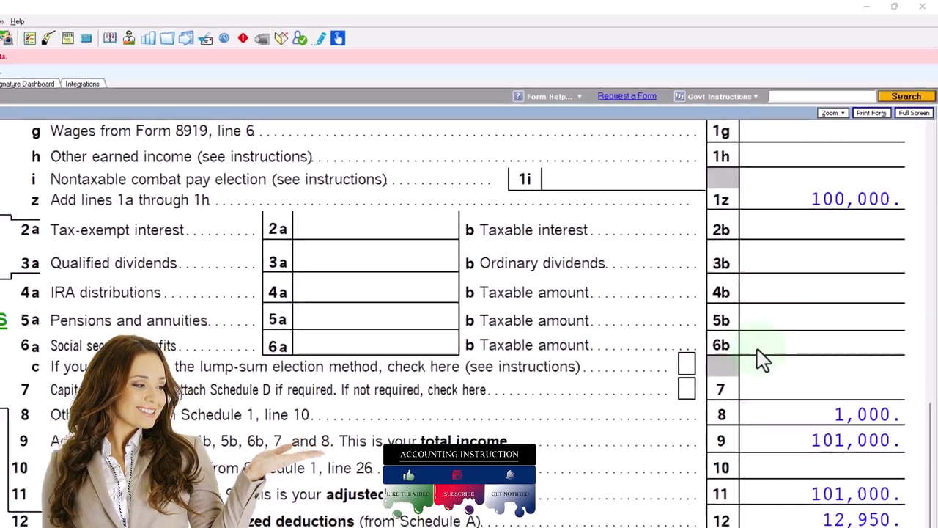
scroll(786, 310, up, 4)
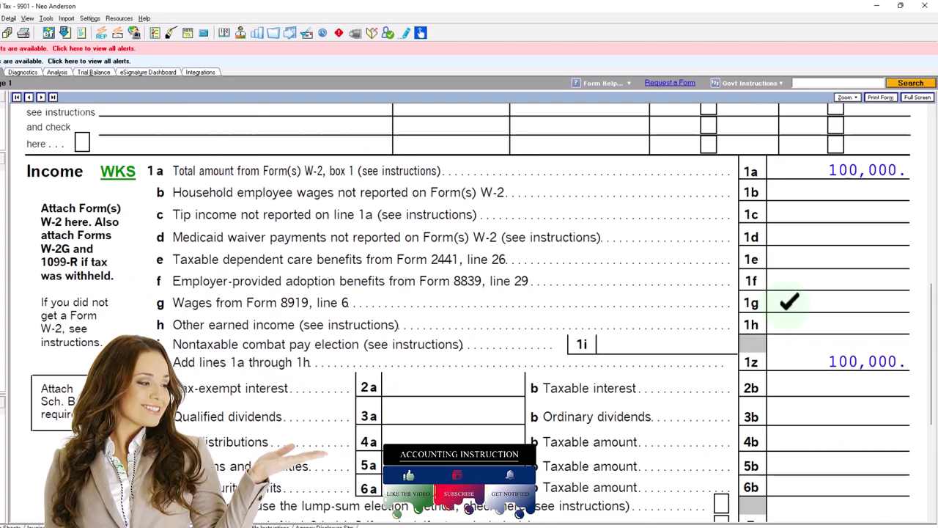
scroll(788, 308, down, 5)
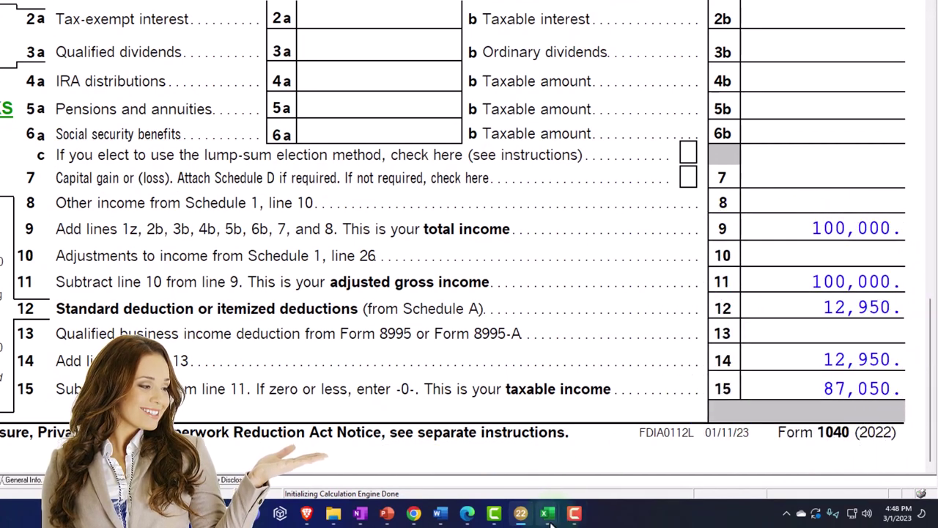
Switch to the Excel tax formula worksheet and check its Taxable Income line against Form 1040
mouse_move(552, 517)
click(618, 455)
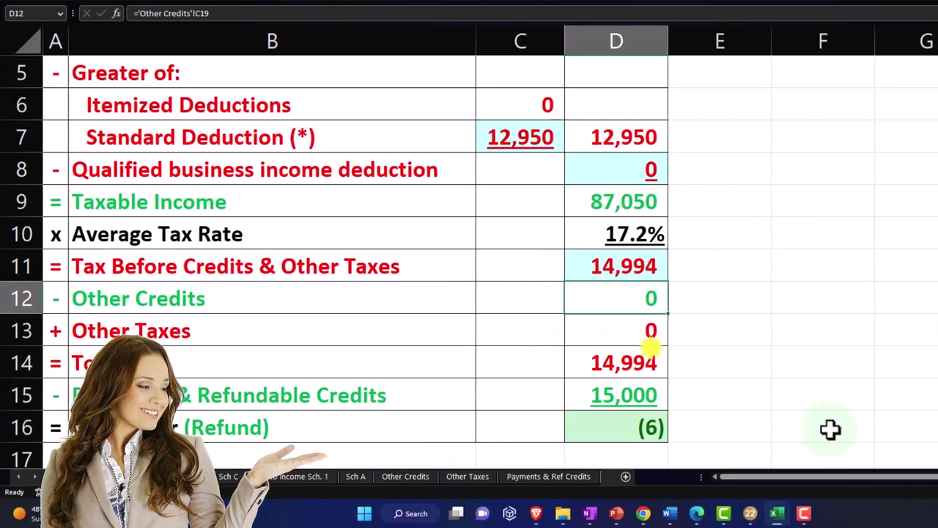
scroll(785, 360, up, 2)
click(633, 327)
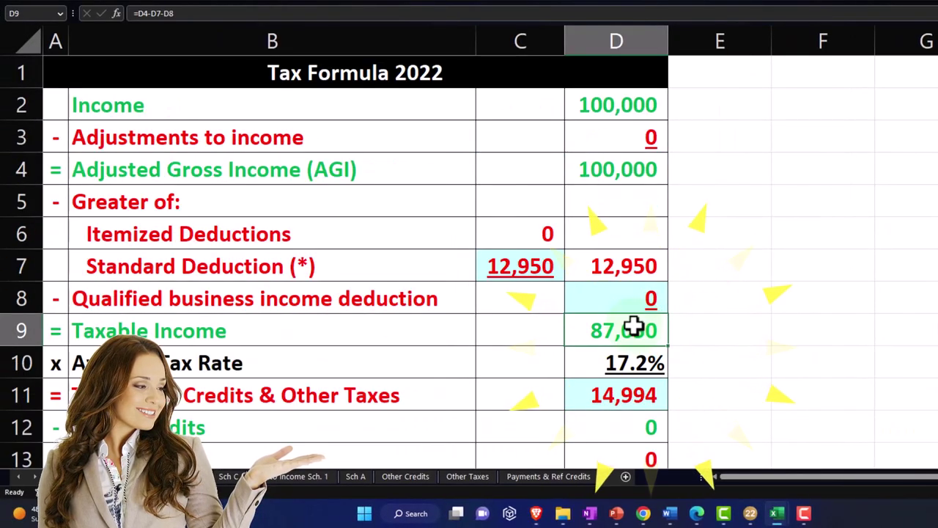
Look up the tax on page 2 of Form 1040 in Lacerte, and set Tax Before Credits & Other Taxes to 14774 in the Excel worksheet
click(755, 515)
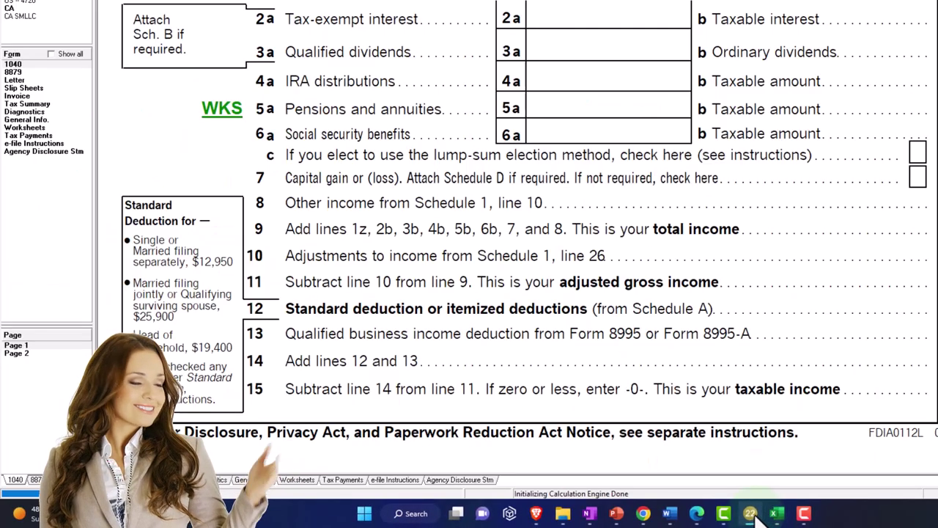
click(26, 356)
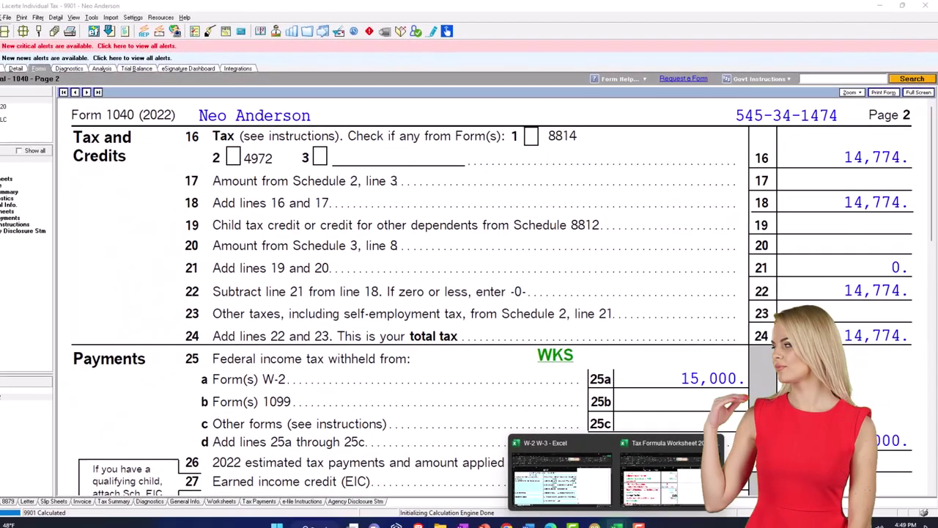
click(681, 495)
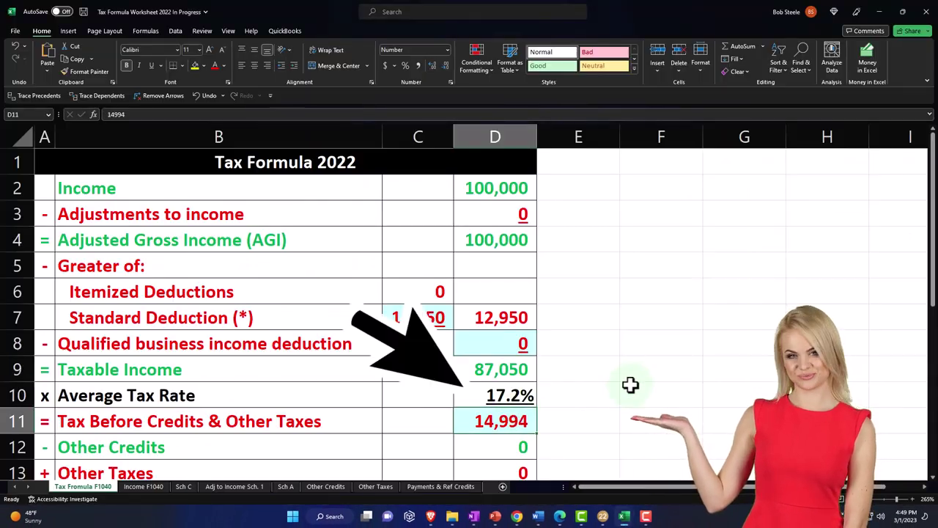
text(14774)
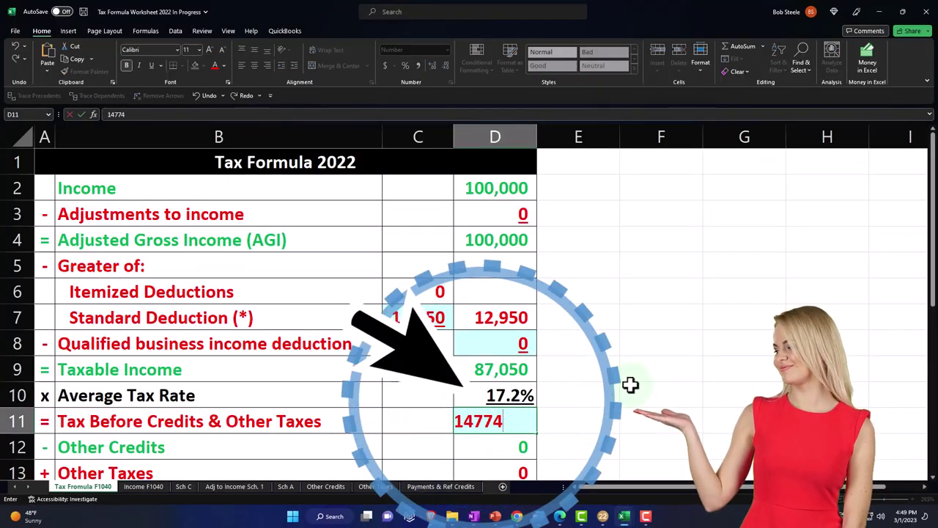
key(Return)
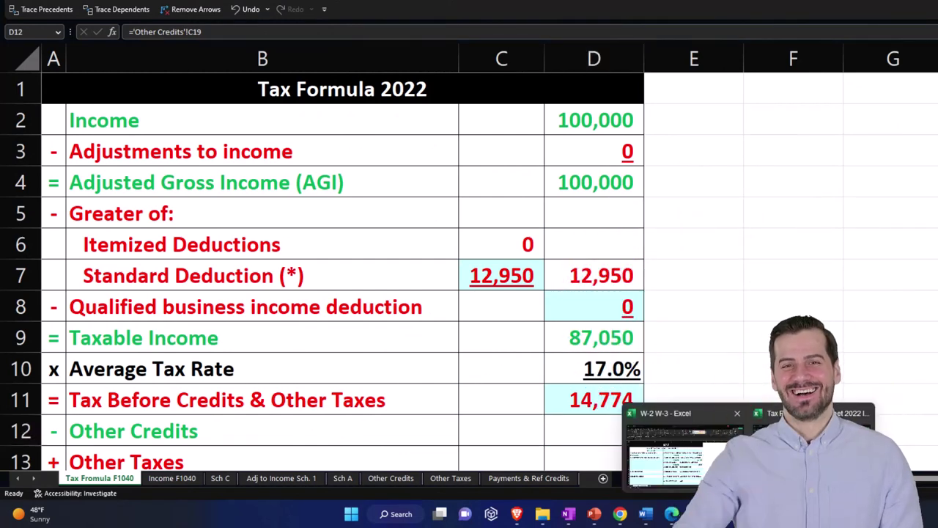
Switch to the W-2 W-3 workbook in Excel and examine the W-2's employee identification and wage boxes
click(682, 458)
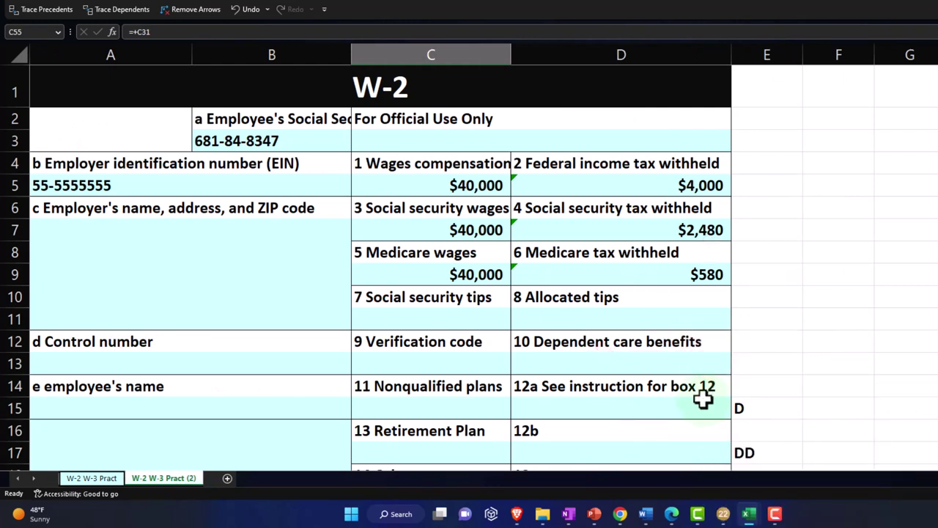
click(245, 87)
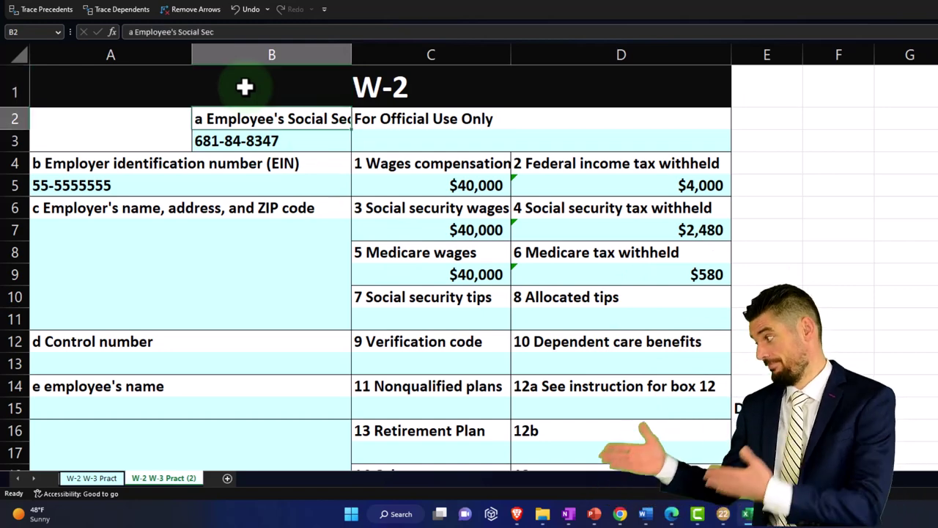
key(Down)
key(Right)
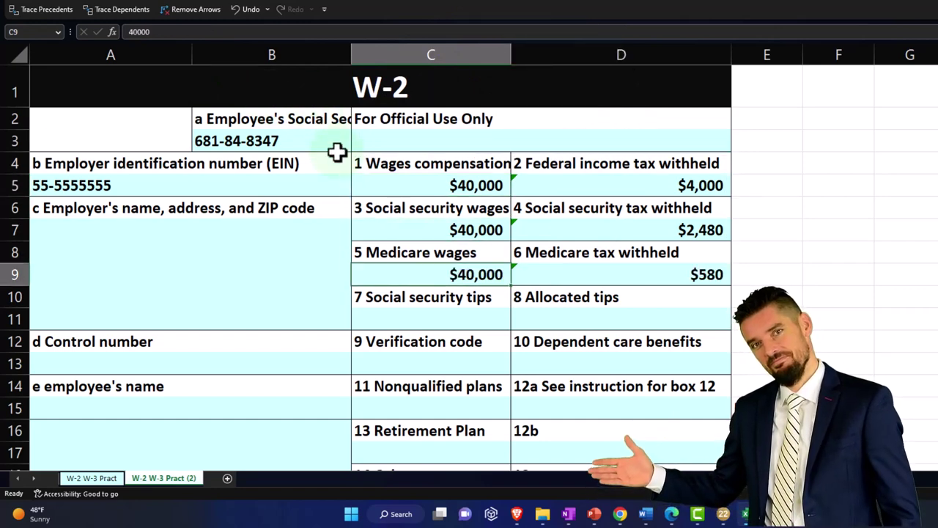
Examine the W-2's federal income tax, Social Security tax and Medicare boxes, including the formulas behind the withholding amounts
key(Up)
key(Up)
key(Right)
key(Right)
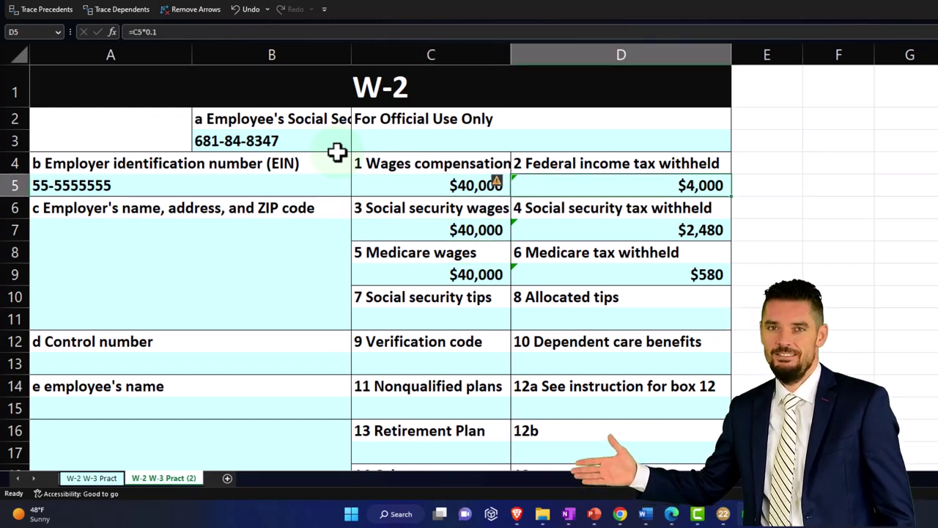
key(Down)
key(Down)
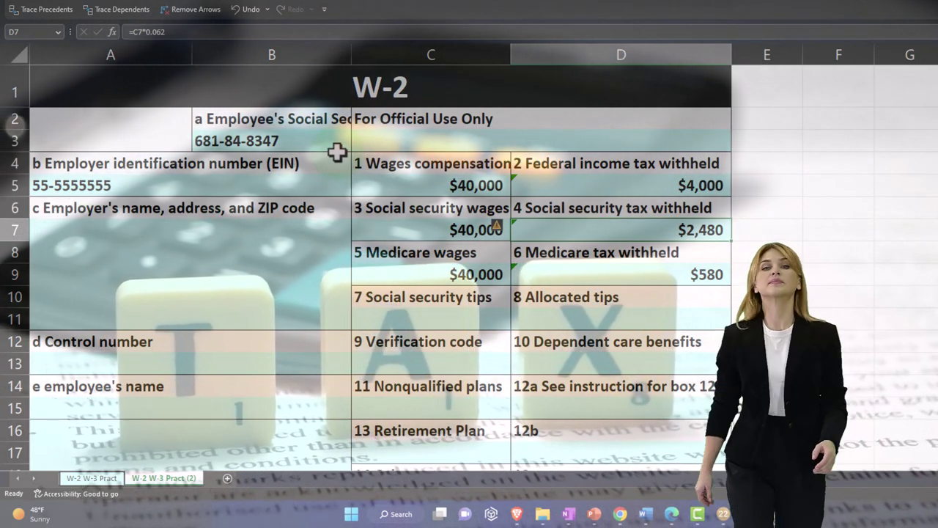
key(Down)
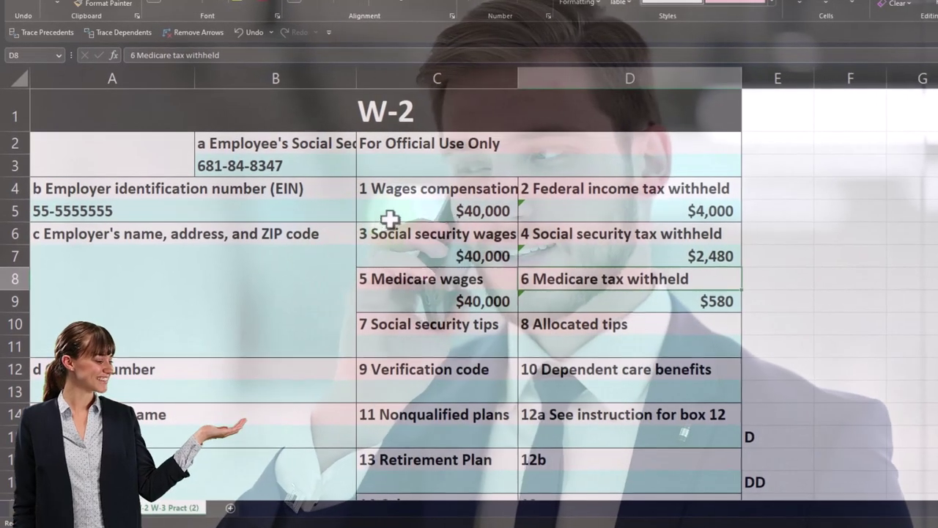
key(Left)
key(Down)
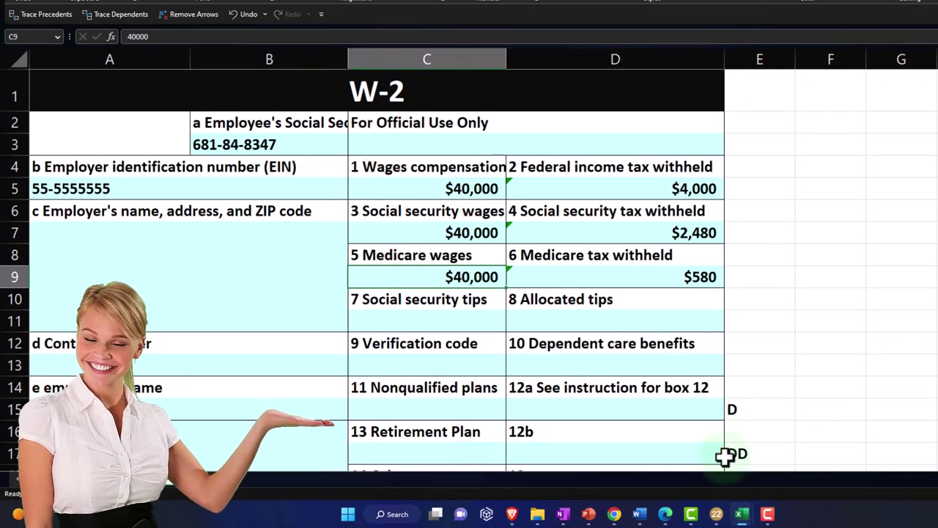
Switch to Lacerte and open the detail input for Wages, Salaries, Tips under income
click(717, 513)
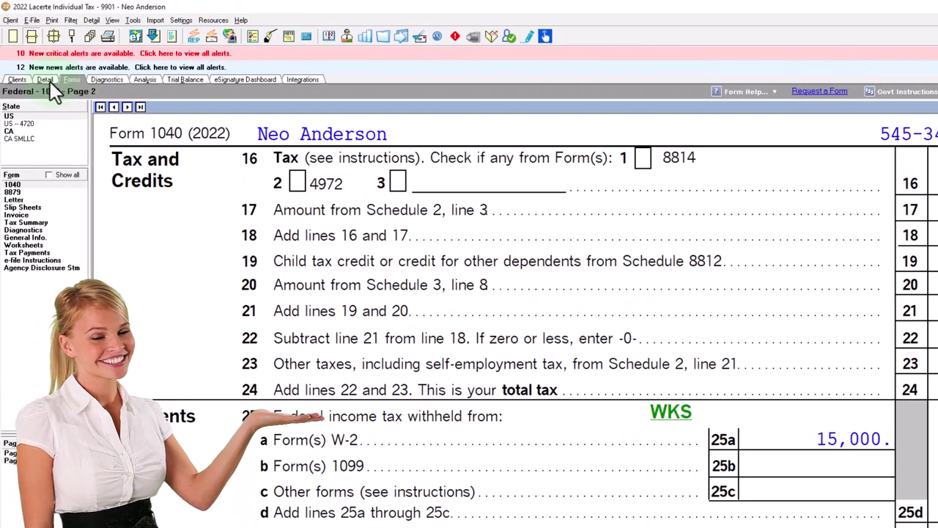
click(49, 81)
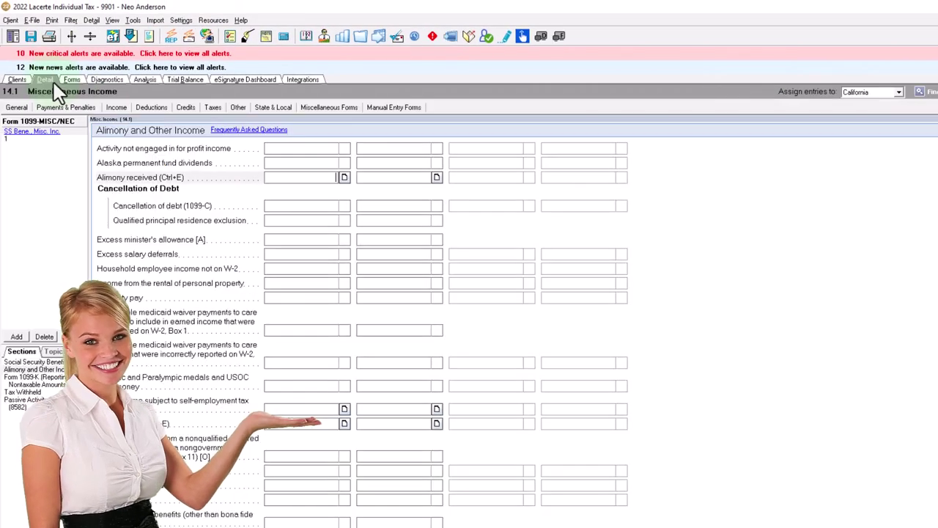
click(116, 108)
click(131, 121)
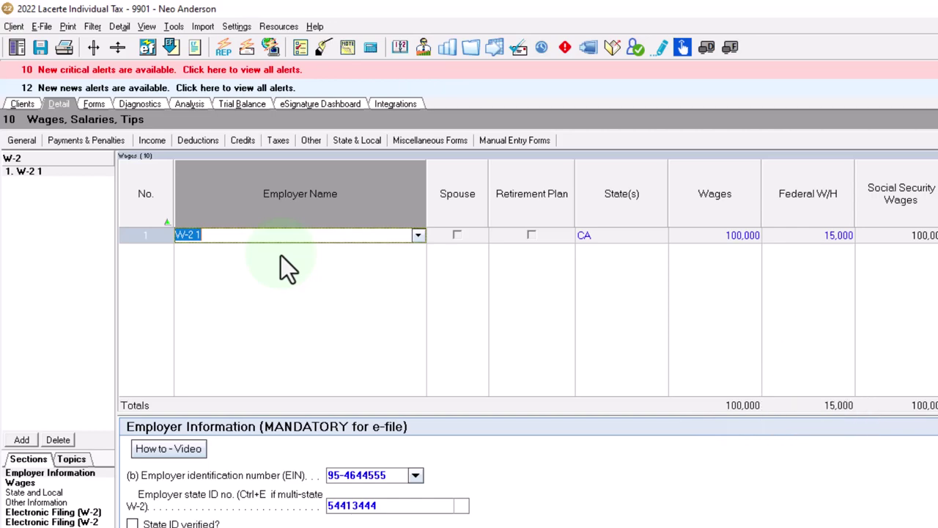
Set the wages of the W-2 1 entry to 40,000
key(Tab)
key(Tab)
key(Tab)
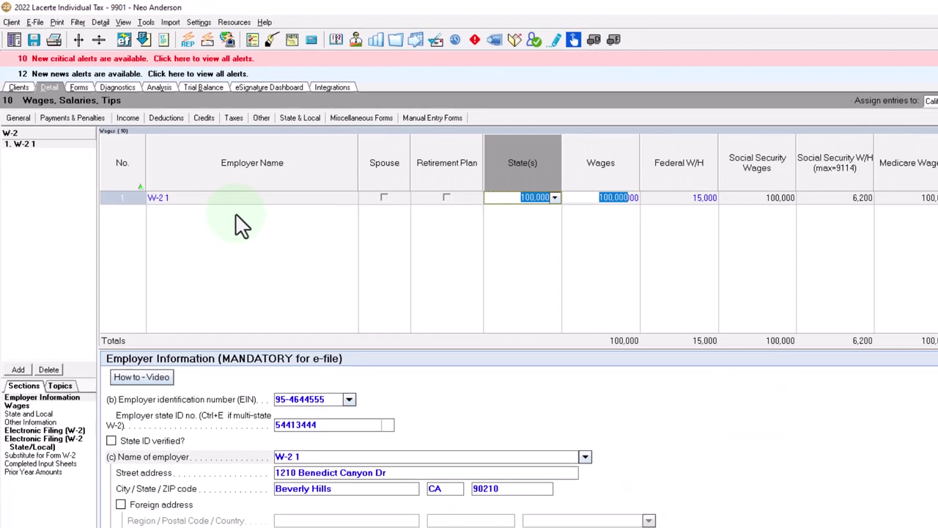
key(Tab)
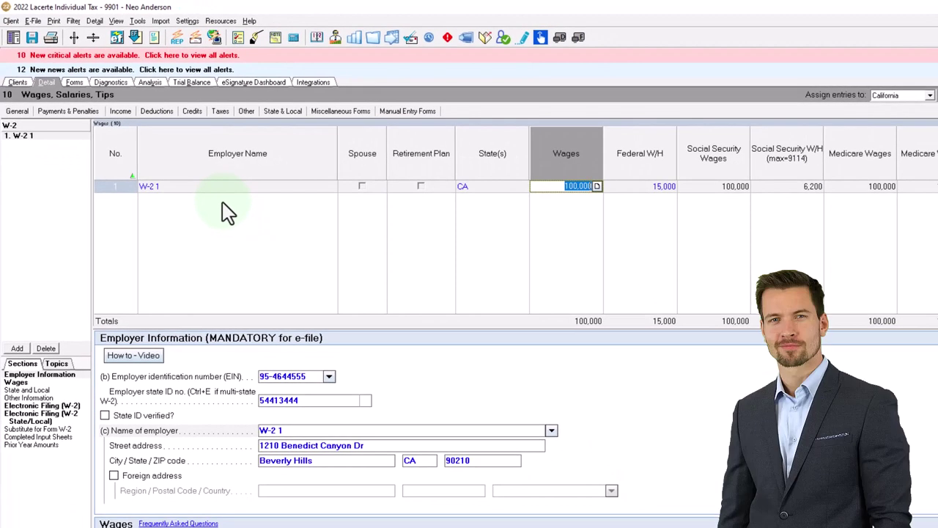
text(40)
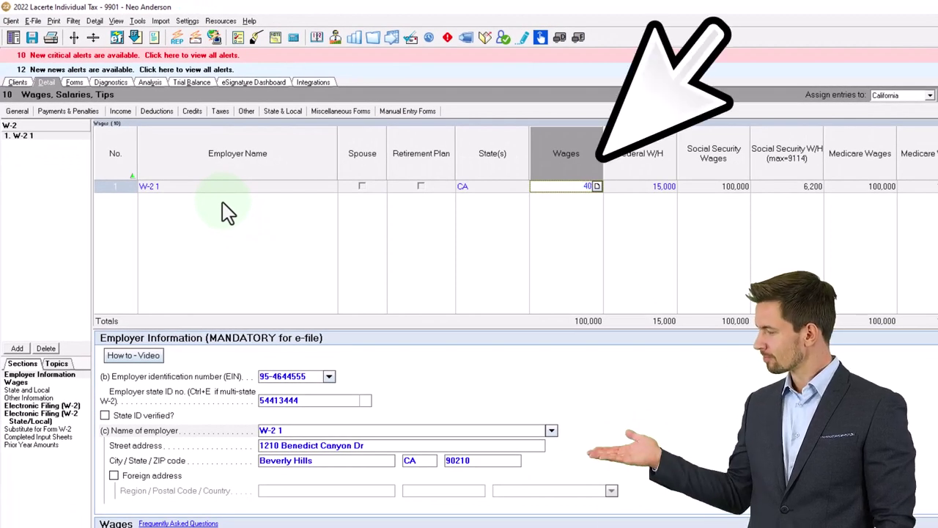
key(Tab)
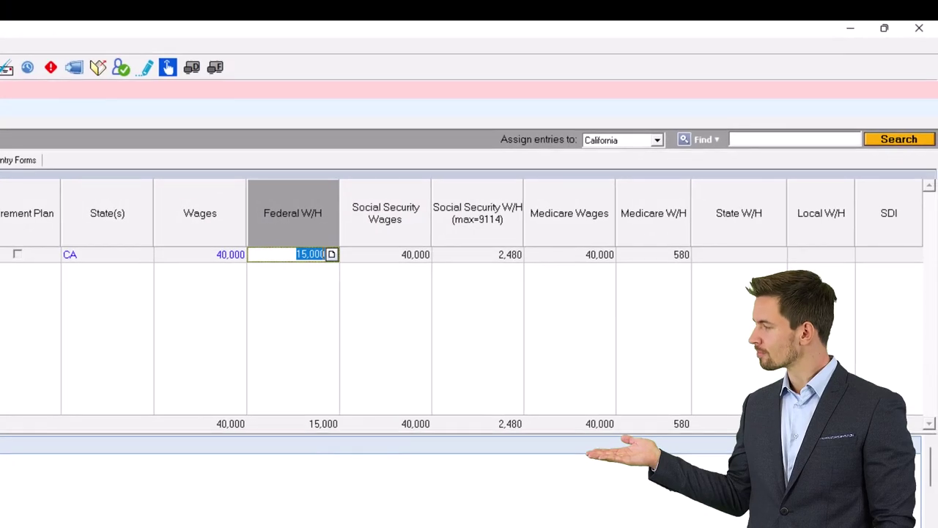
Set the federal withholding of the W-2 1 entry to 4000
key(End)
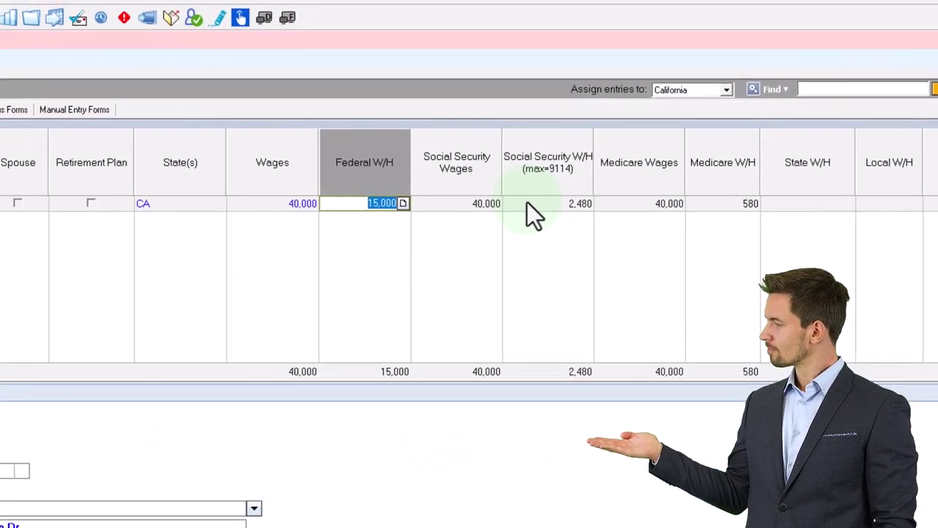
text(4000)
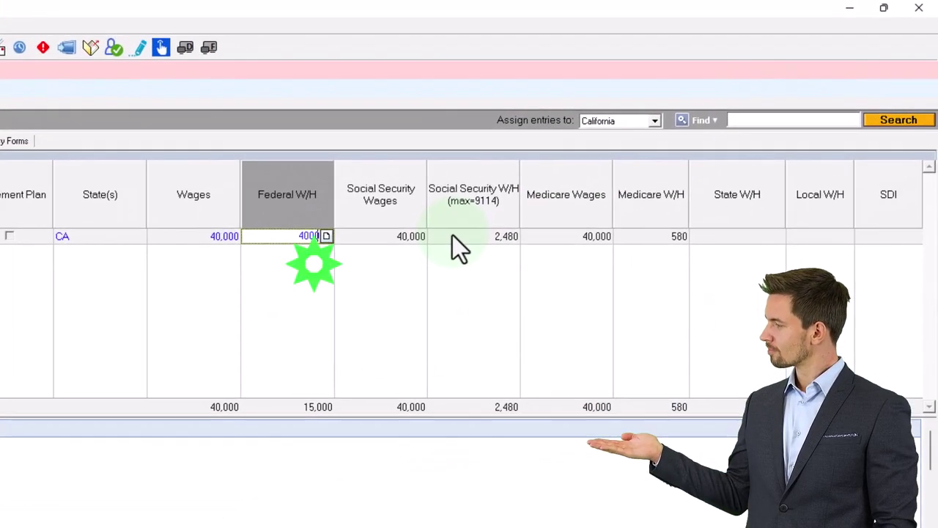
key(Tab)
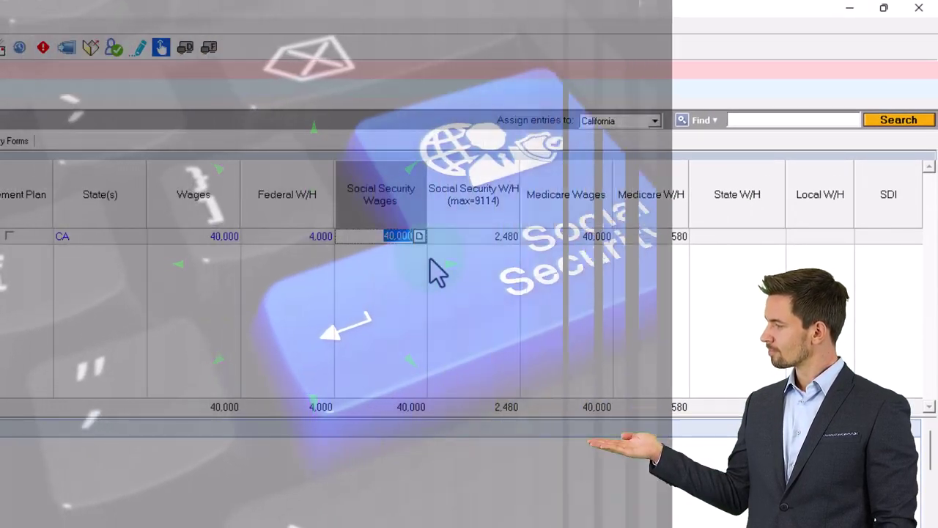
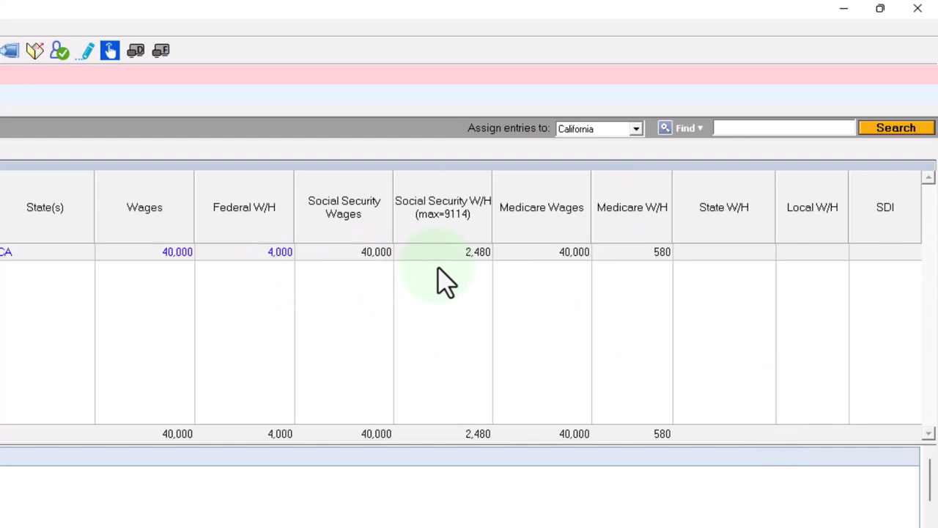
Open the Calculator and place its window beneath the Social Security and Medicare columns of the wages grid
key(super)
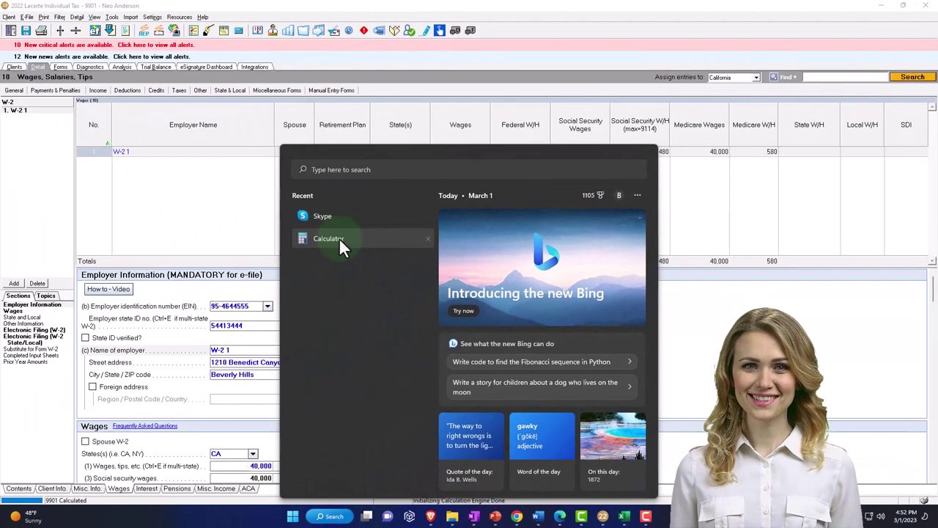
click(271, 260)
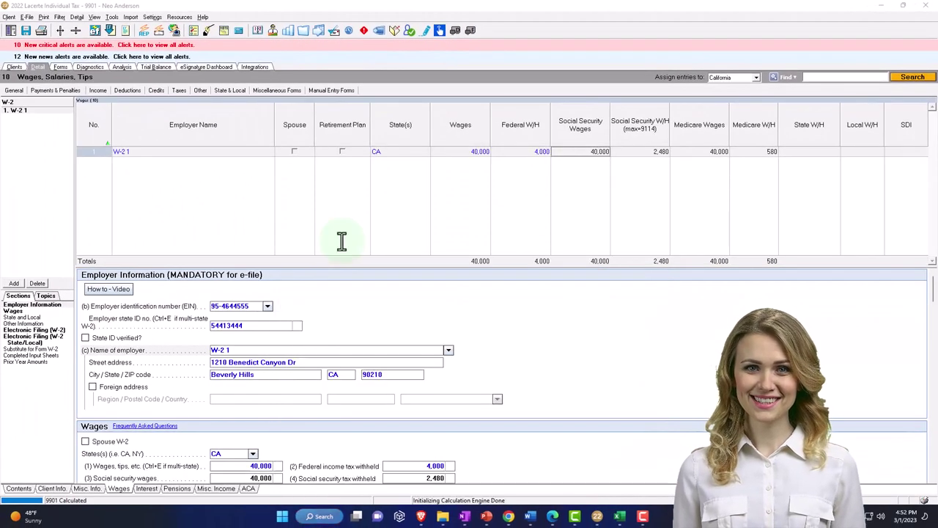
click(659, 97)
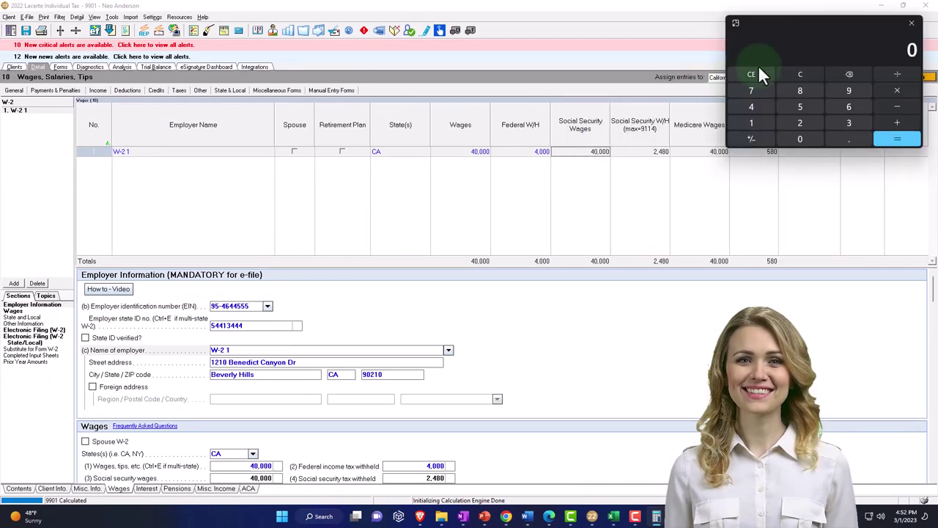
drag(804, 28, 654, 178)
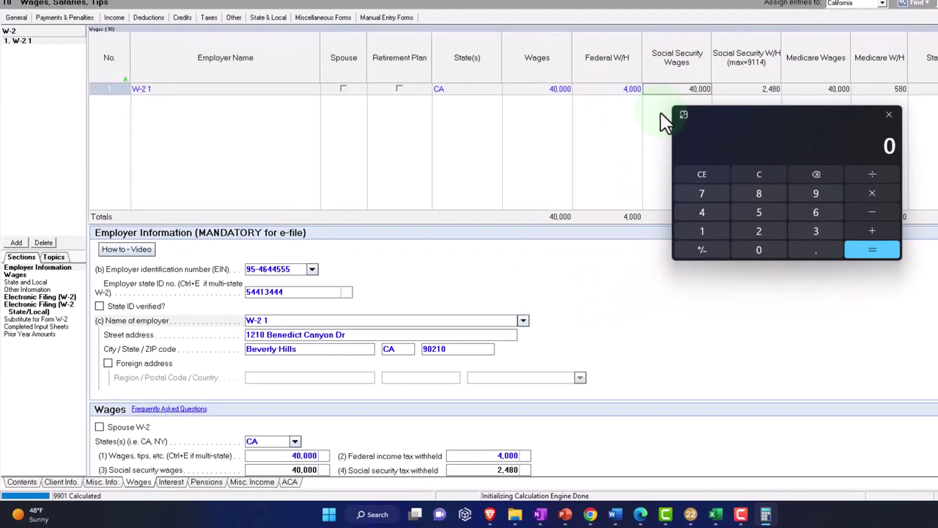
Calculate the Social Security withholding in the Calculator as 40,000 times 0.062
key(4)
key(0)
key(0)
key(0)
key(0)
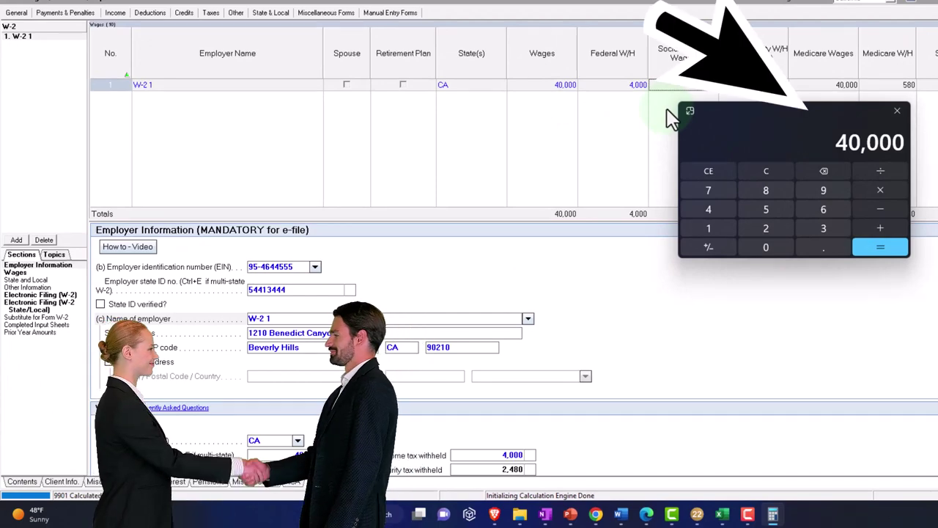
key(0)
key(6)
key(2)
key(Return)
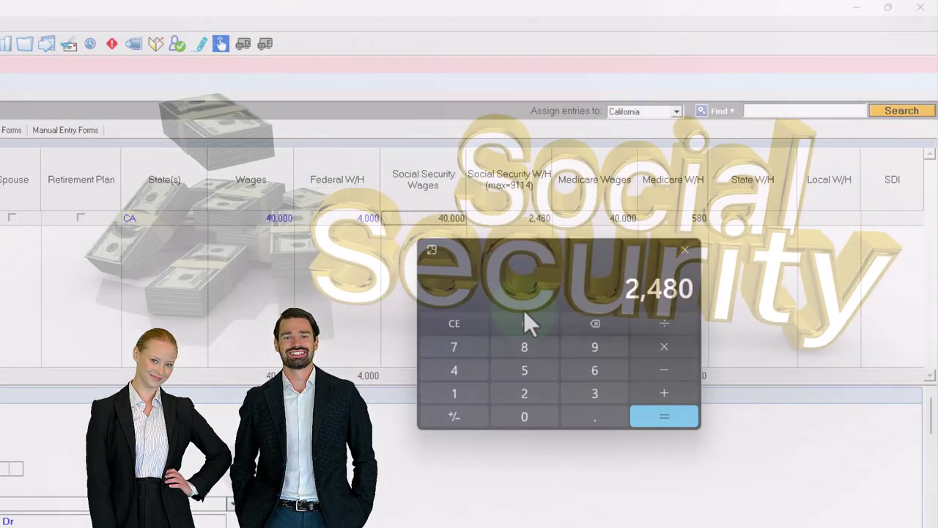
Clear the Calculator, calculate the Medicare withholding as 40,000 times 0.0145, and move the Calculator out of the way
click(524, 325)
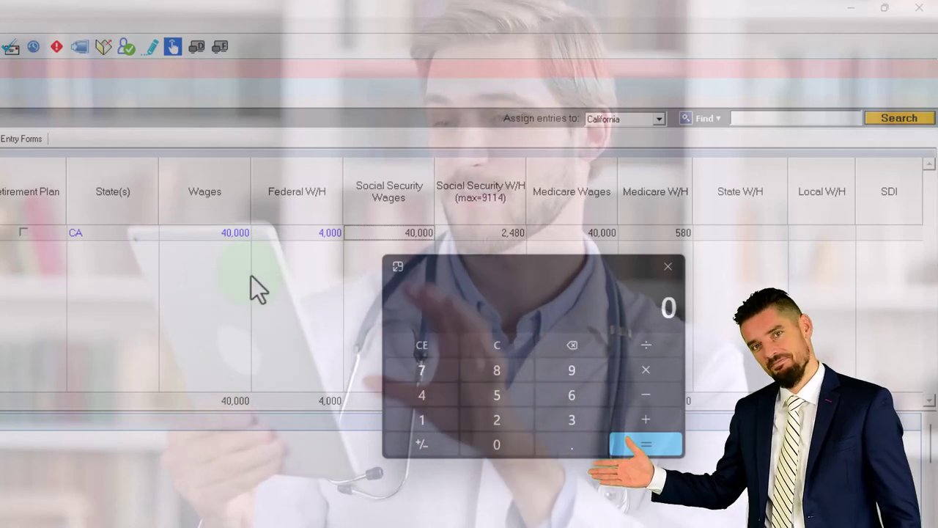
text(400000)
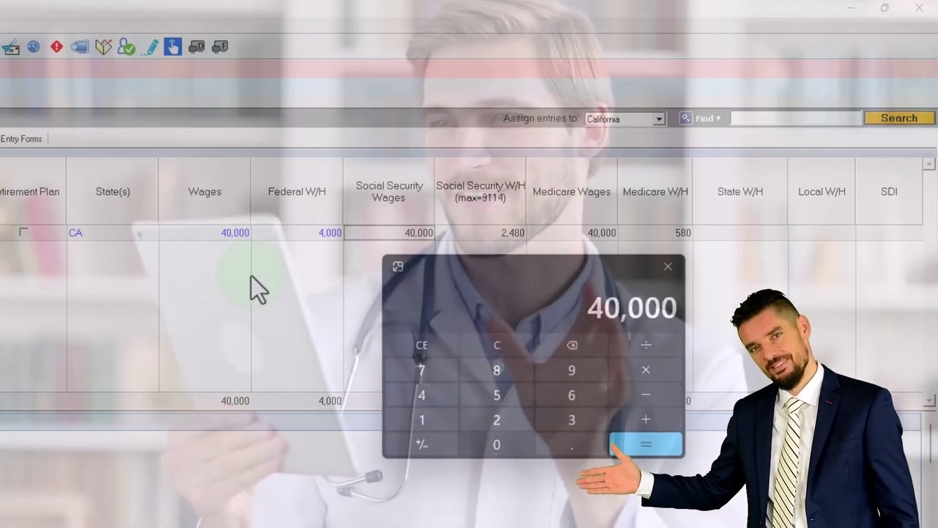
text(*0.0145)
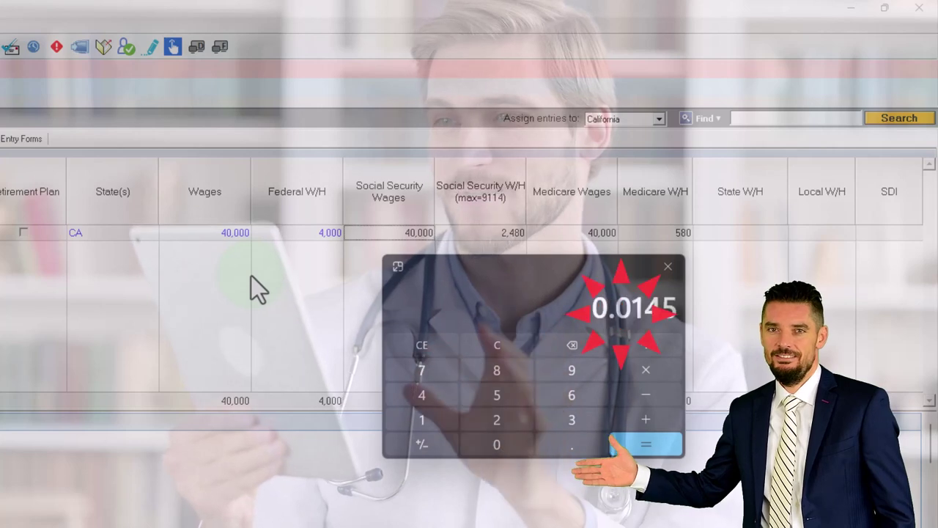
key(Return)
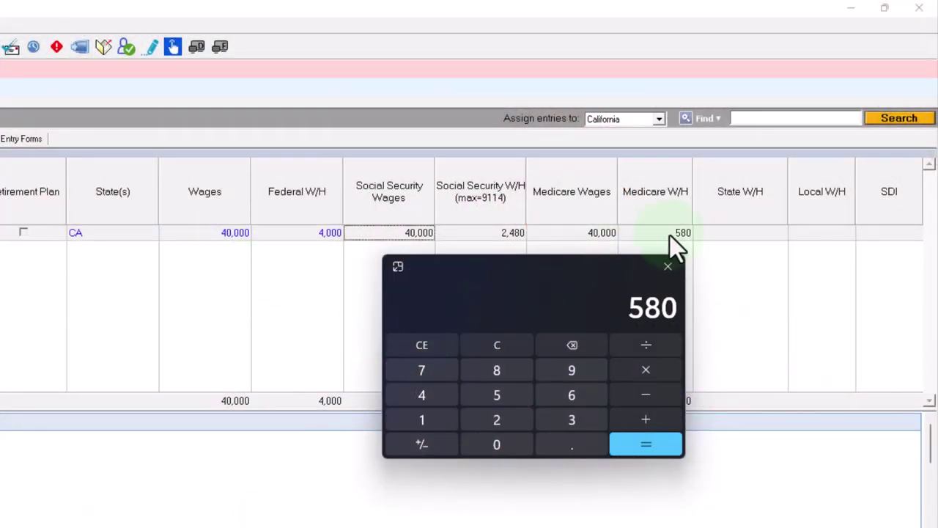
drag(518, 279, 937, 301)
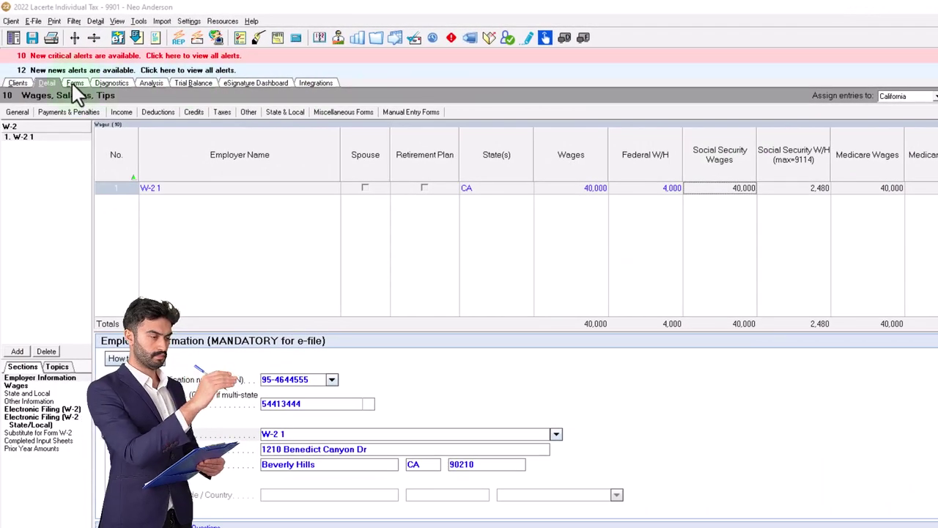
Open Form 1040 in Lacerte's forms view, and switch to the W-2 W-3 workbook in Excel to examine the first W-2's boxes
click(73, 83)
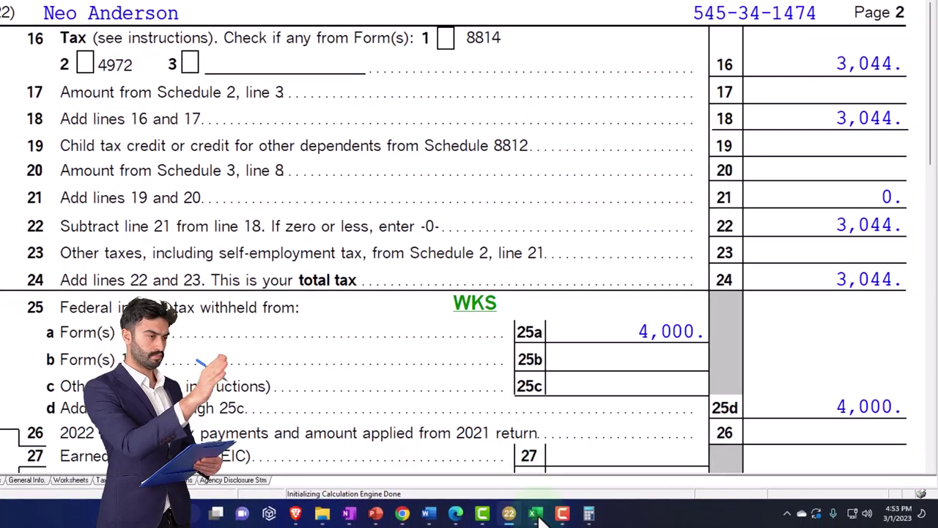
mouse_move(566, 527)
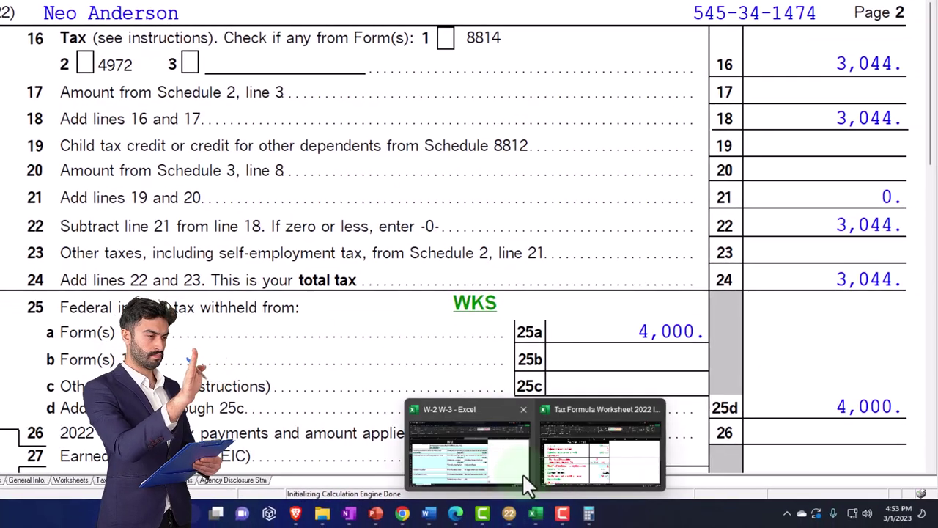
click(522, 473)
click(510, 219)
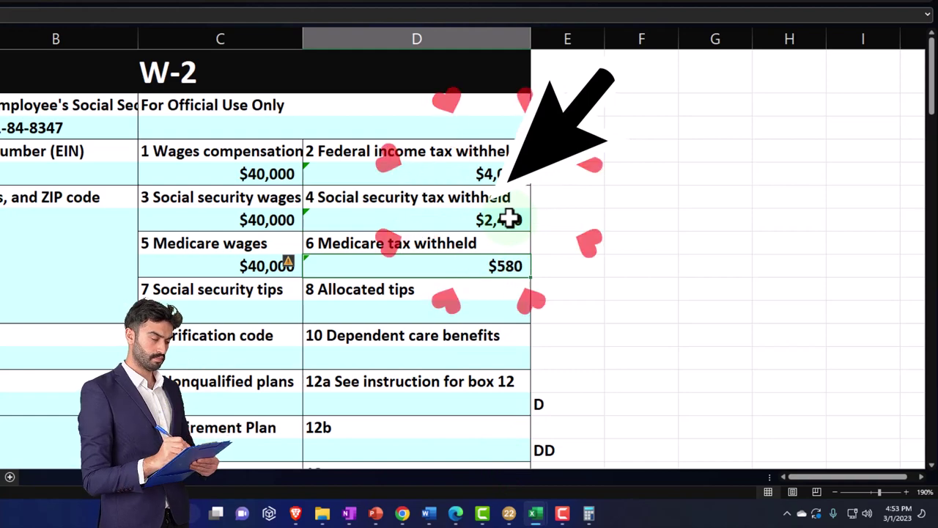
scroll(510, 219, down, 4)
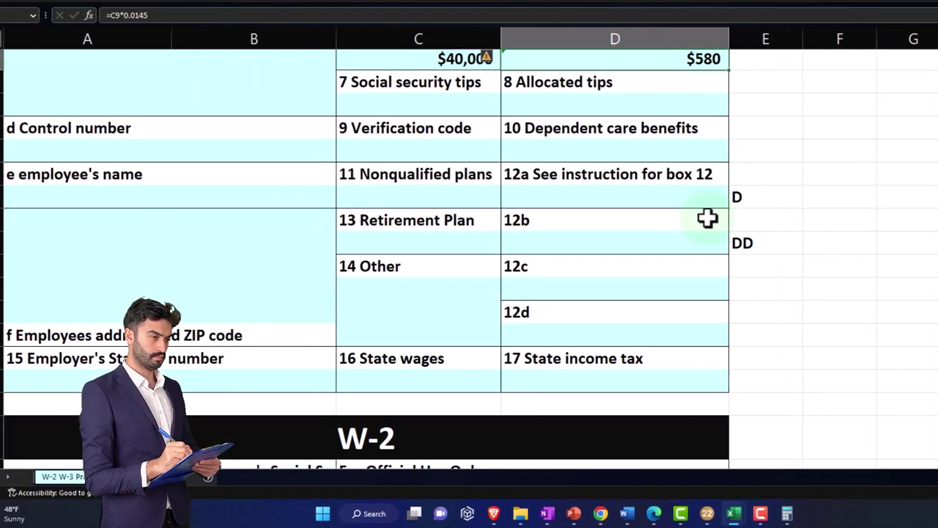
scroll(734, 217, down, 2)
scroll(614, 240, up, 1)
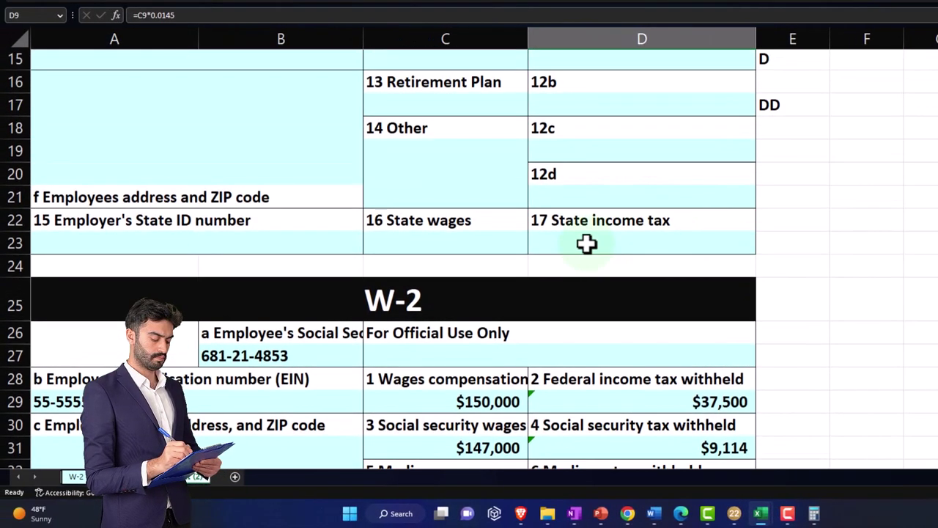
scroll(586, 244, up, 4)
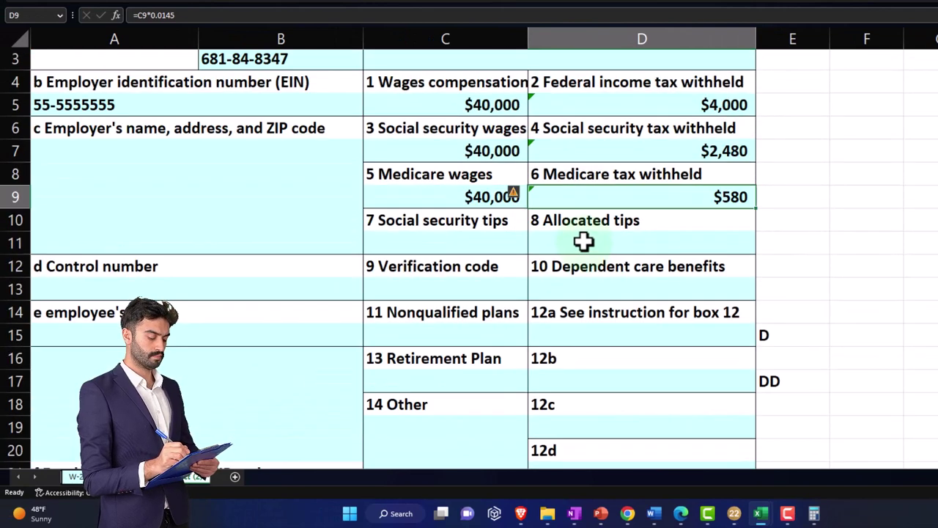
scroll(583, 241, up, 1)
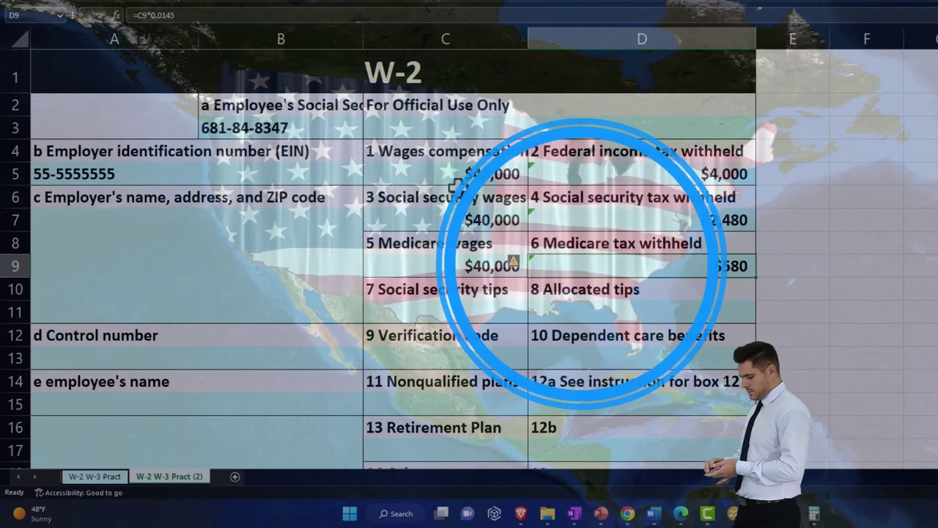
drag(449, 175, 599, 172)
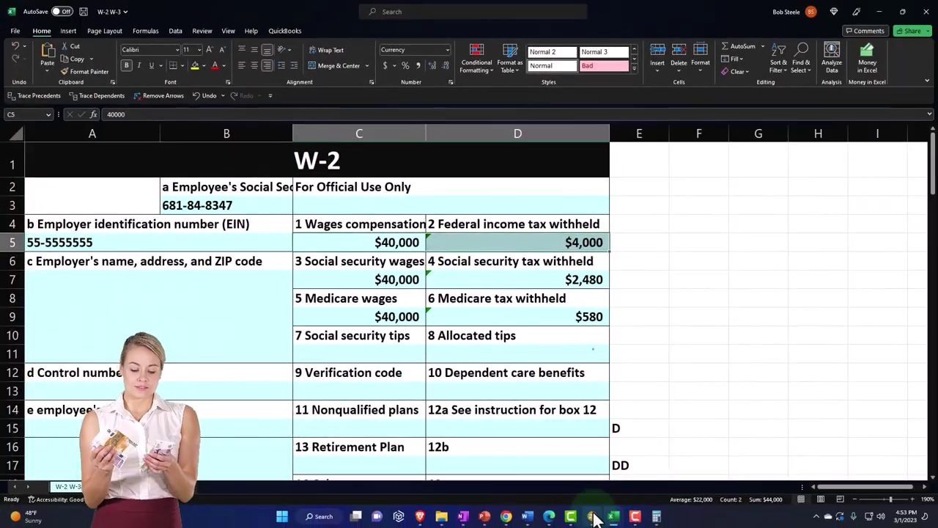
Switch to Lacerte and view the W-2 wages on line 1a of Form 1040 page 1
click(593, 517)
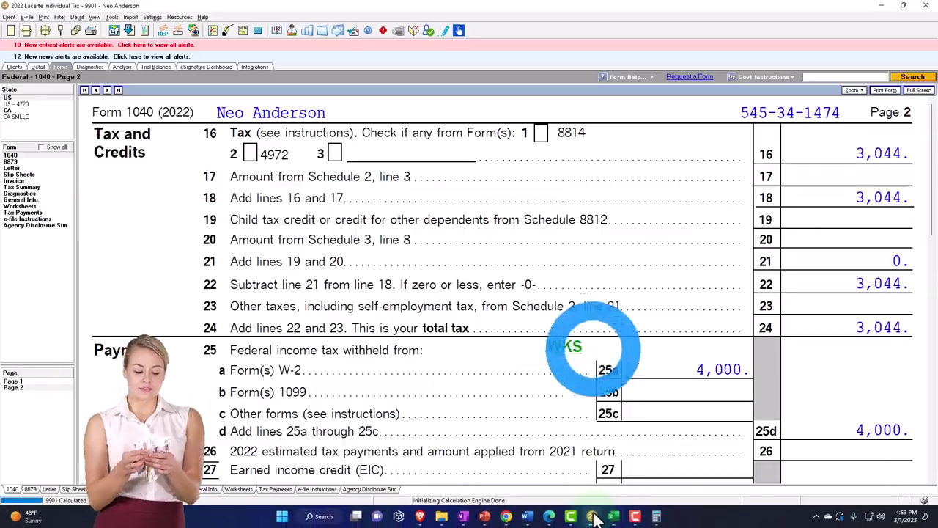
click(16, 381)
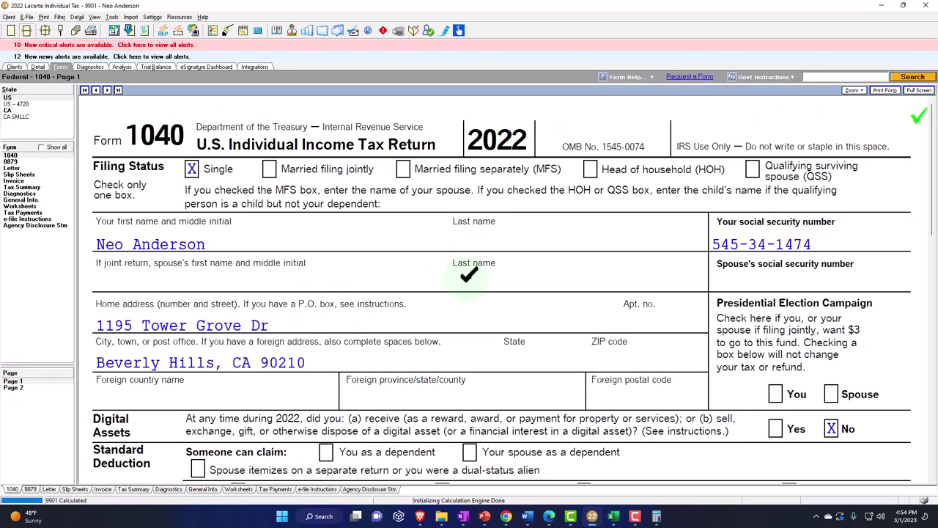
scroll(467, 274, down, 8)
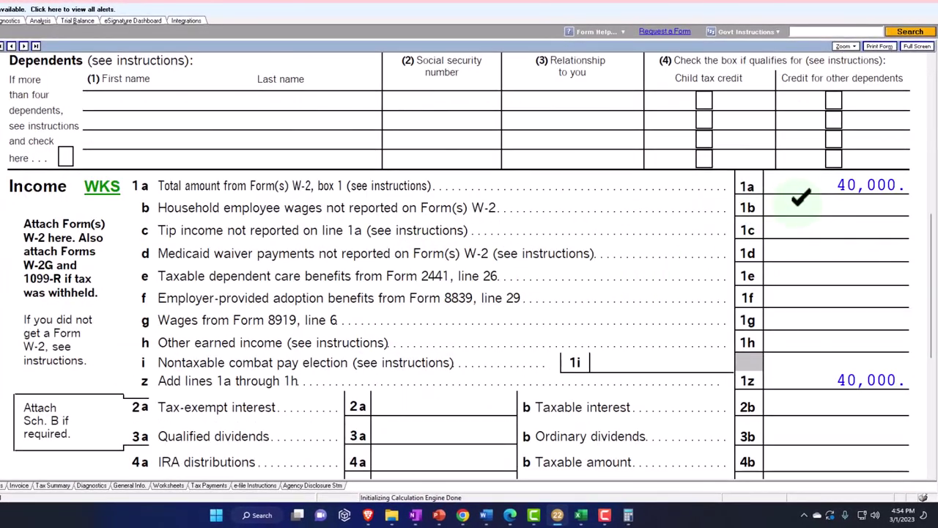
In the Excel Tax Formula Worksheet, set the W-2 Employer 1 income to 40000 and return to the tax formula summary sheet
mouse_move(581, 516)
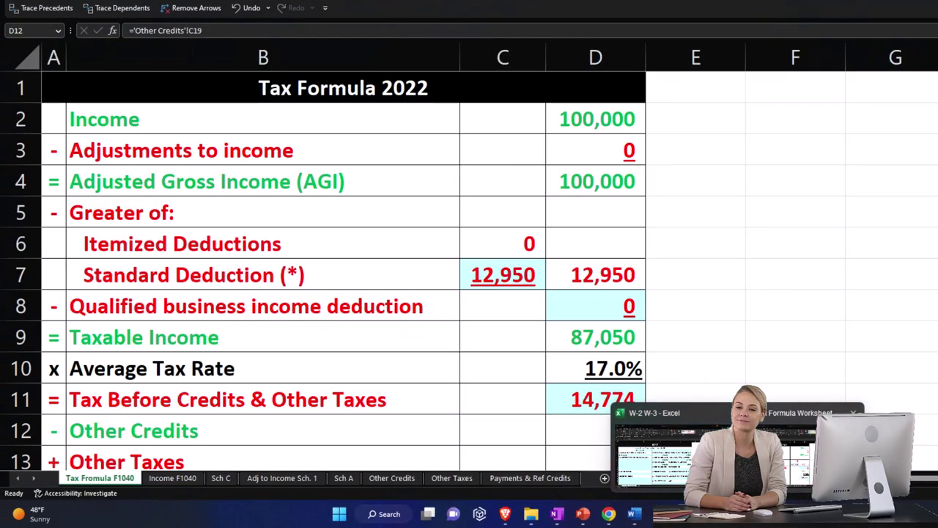
click(792, 447)
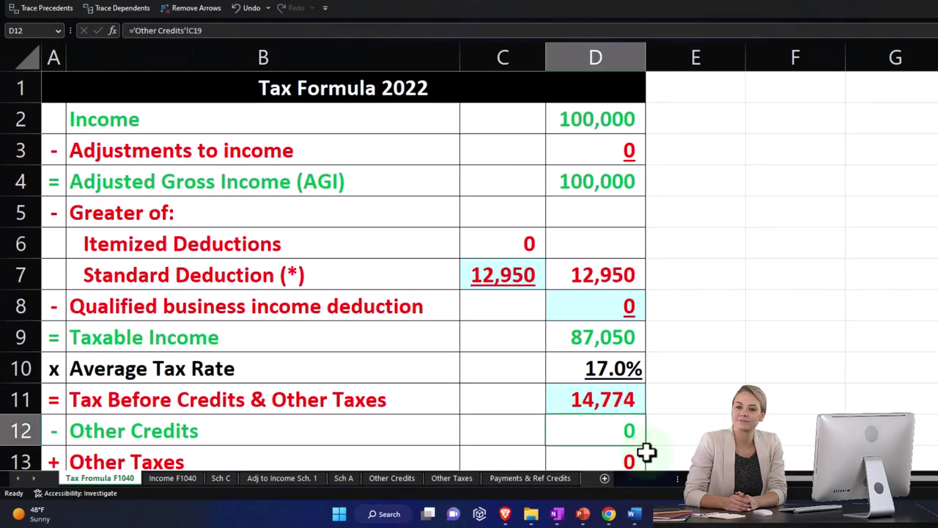
click(173, 478)
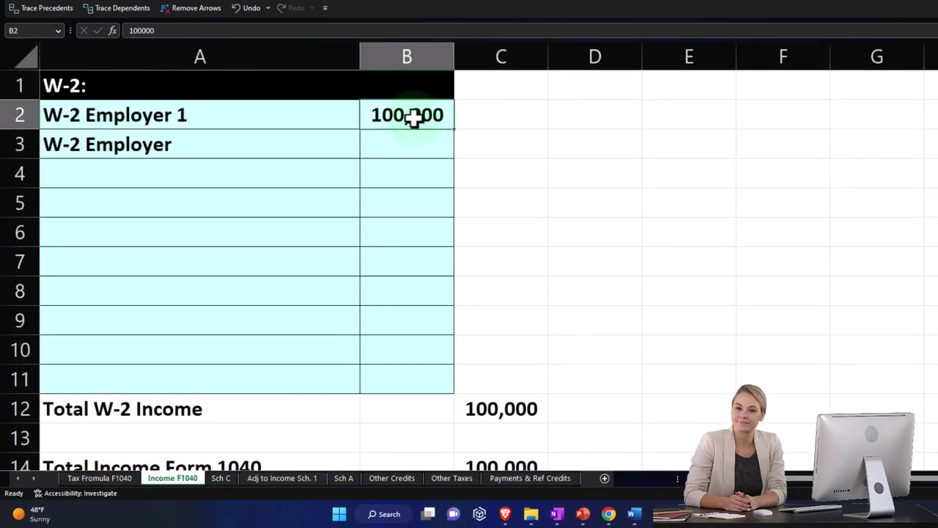
text(40000)
key(Return)
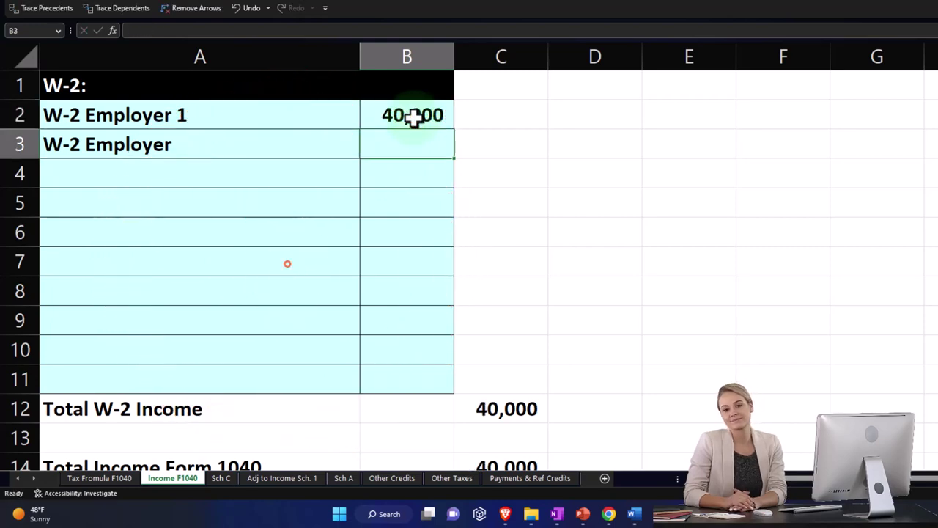
click(125, 477)
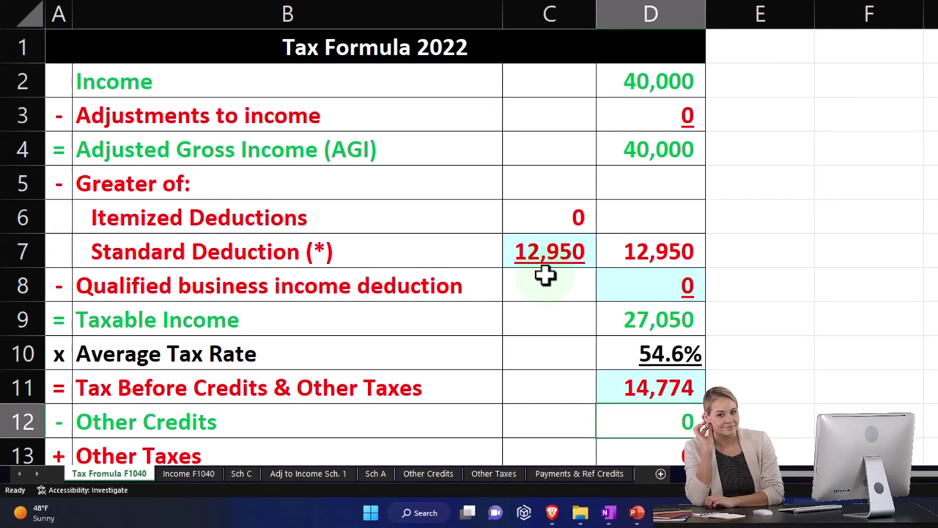
Compare the income, deduction and taxable income lines on Lacerte's Form 1040 page 1 with the Excel tax formula
mouse_move(805, 515)
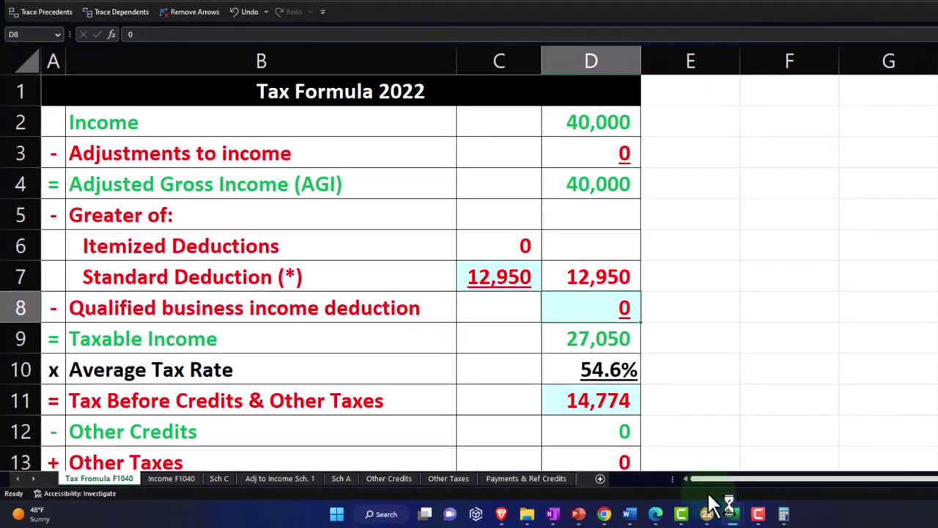
click(777, 512)
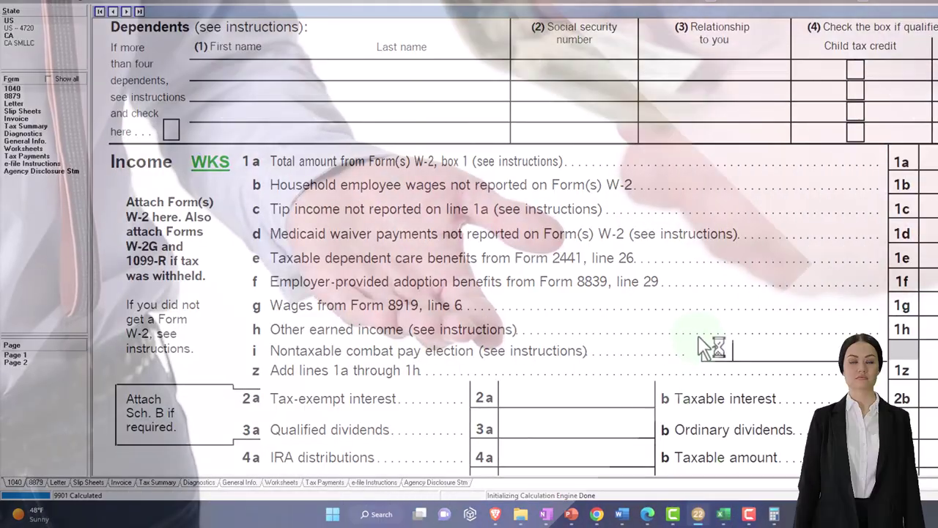
scroll(715, 367, down, 5)
scroll(780, 392, down, 2)
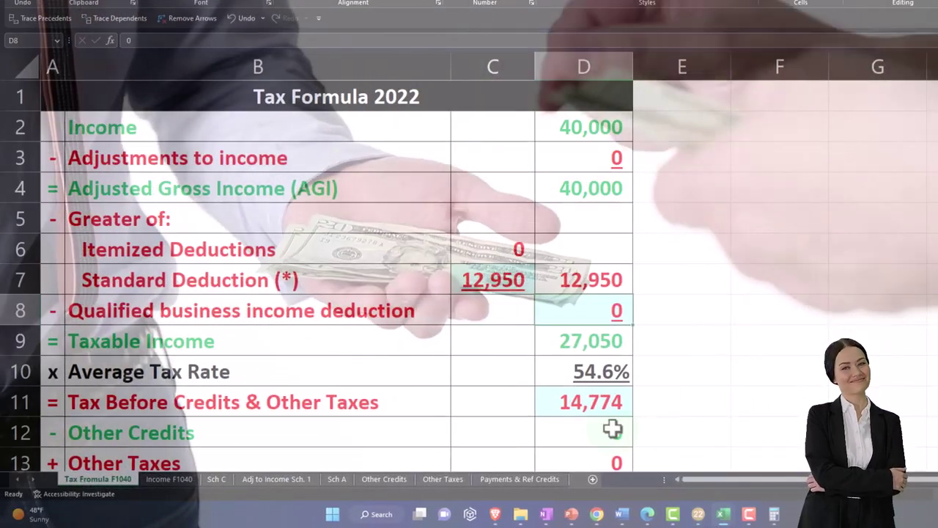
click(592, 343)
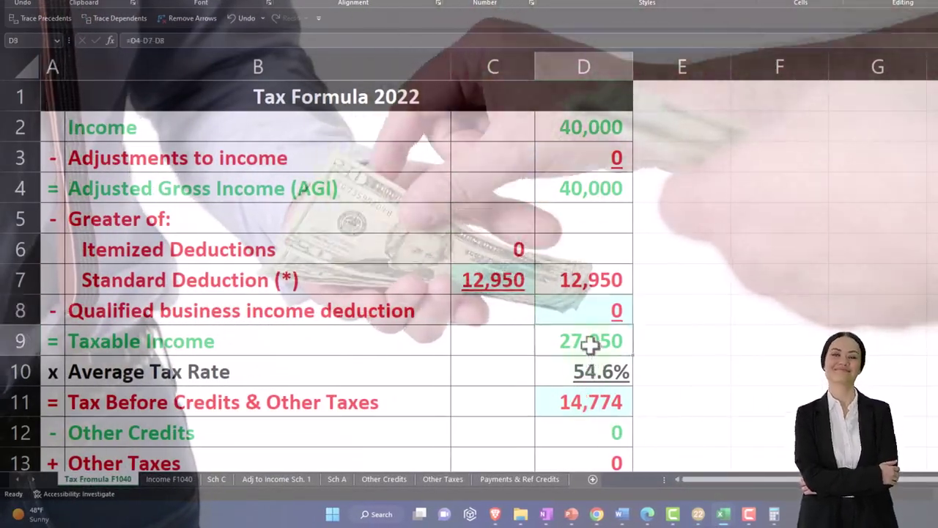
scroll(676, 387, down, 1)
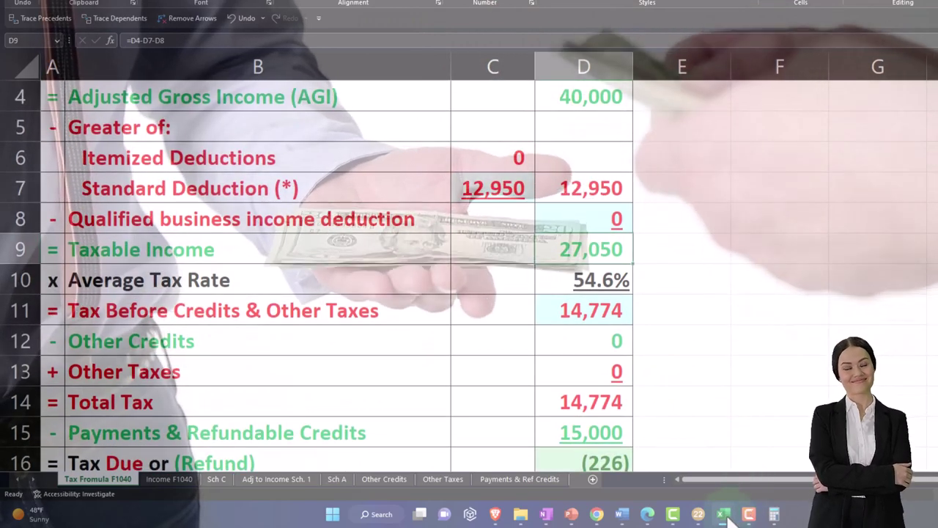
Switch to Lacerte and open page 2 of Form 1040 to check the tax on line 16
mouse_move(725, 516)
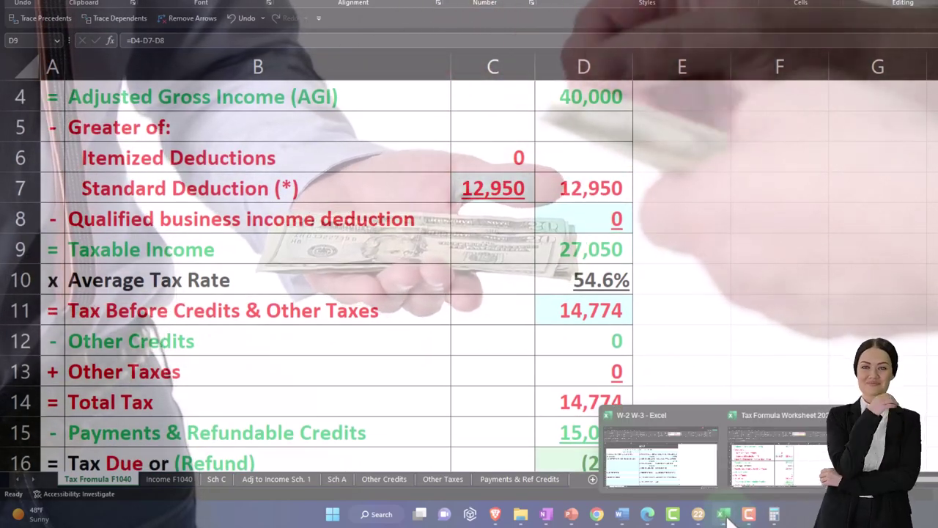
click(698, 514)
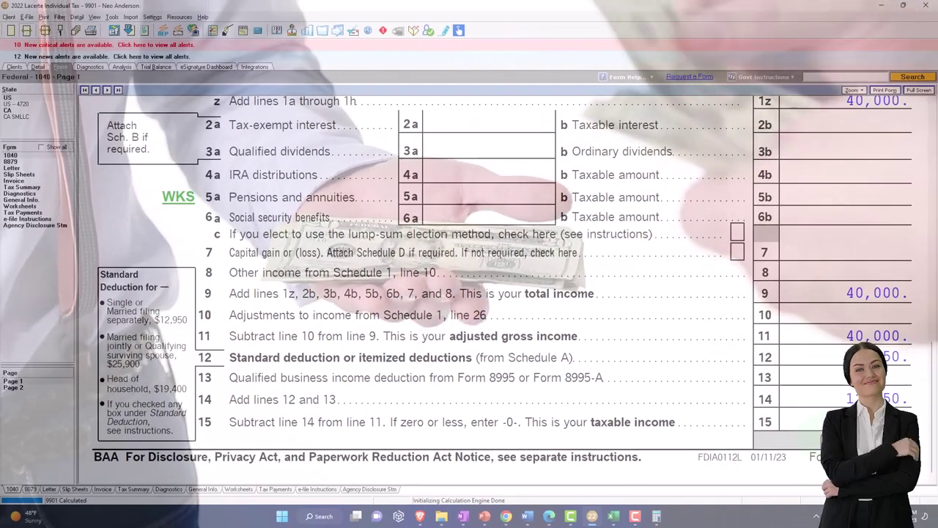
click(24, 390)
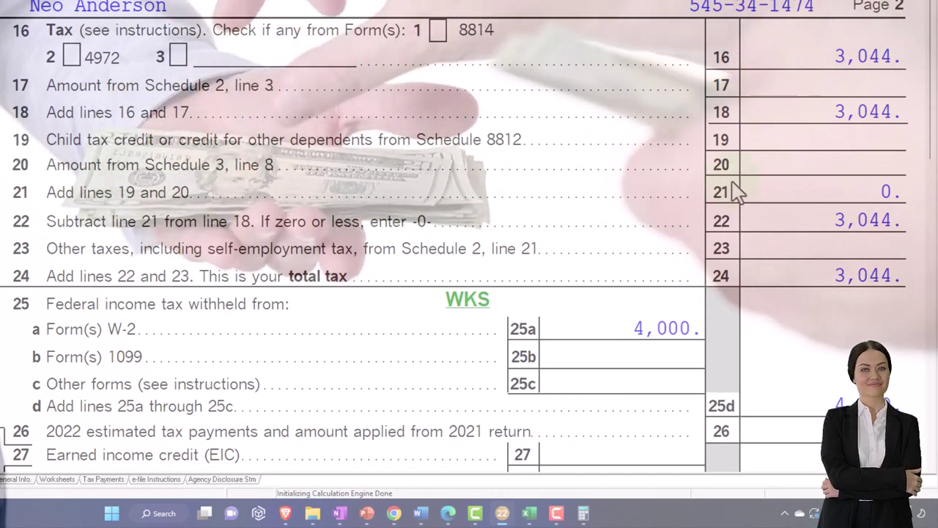
Switch to the Excel Tax Formula Worksheet and set Tax Before Credits & Other Taxes to 3044
click(529, 513)
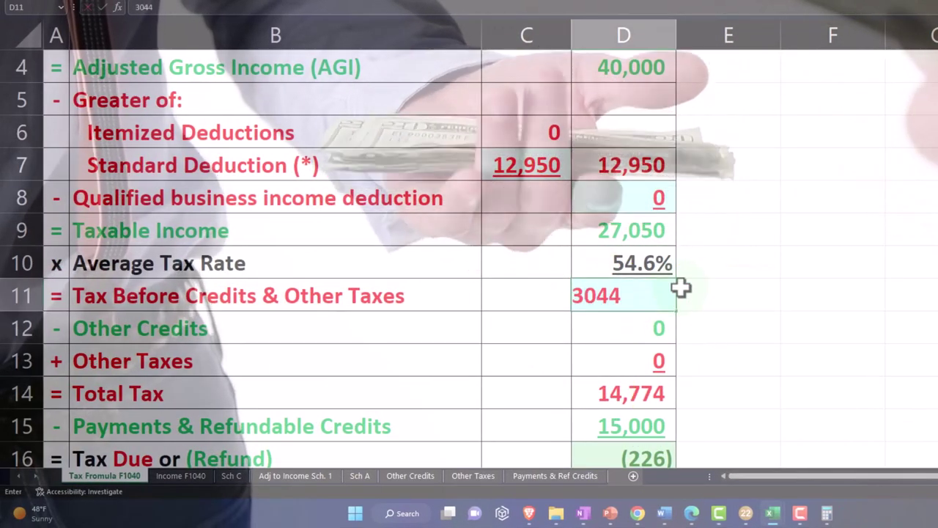
text(3044)
key(Return)
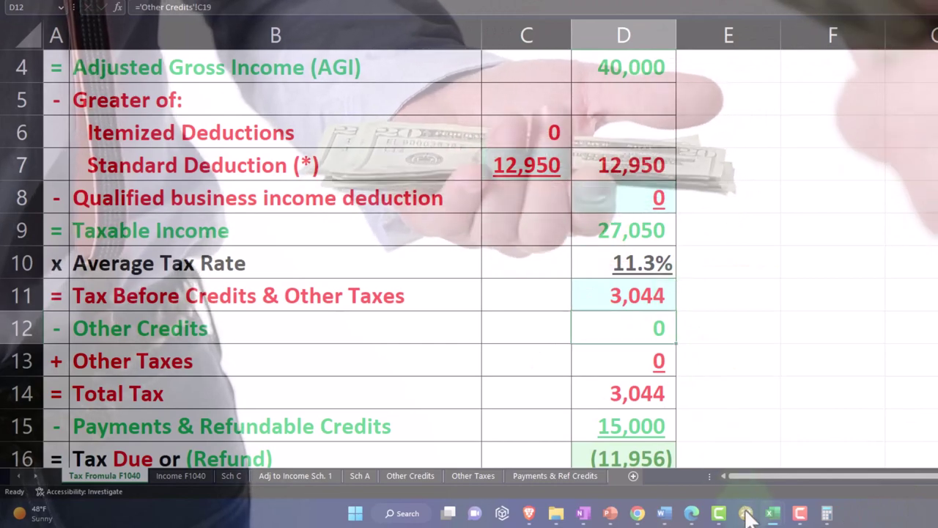
Check the federal income tax withheld on the first W-2 in the W-2 W-3 workbook against Lacerte's Form 1040 line 25a
mouse_move(773, 513)
click(739, 466)
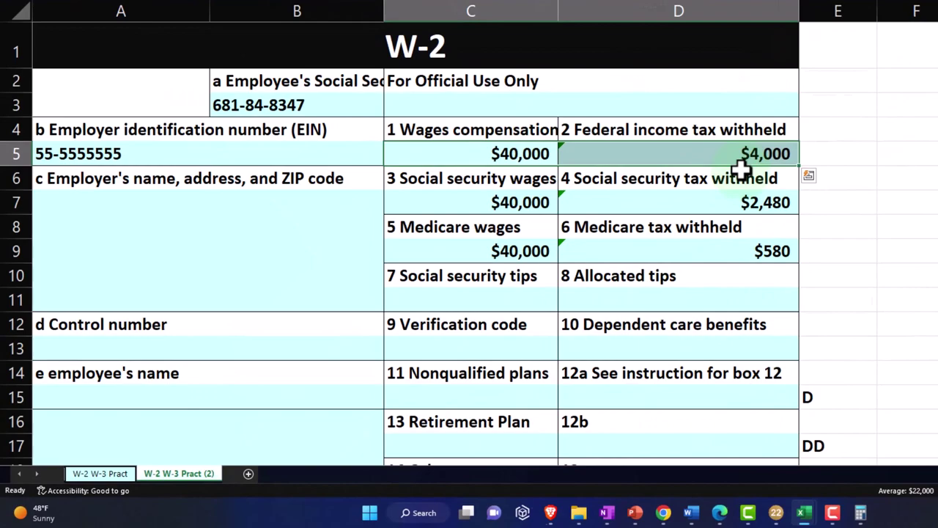
click(707, 168)
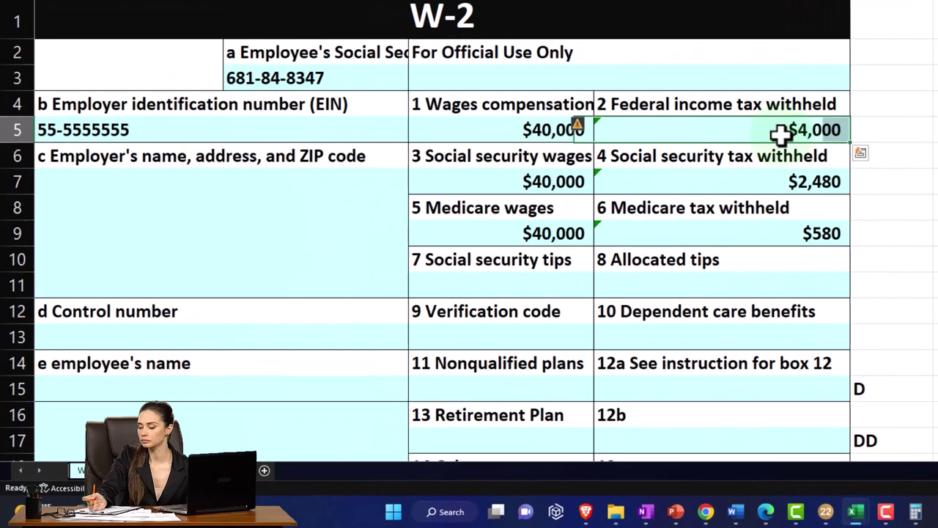
click(829, 512)
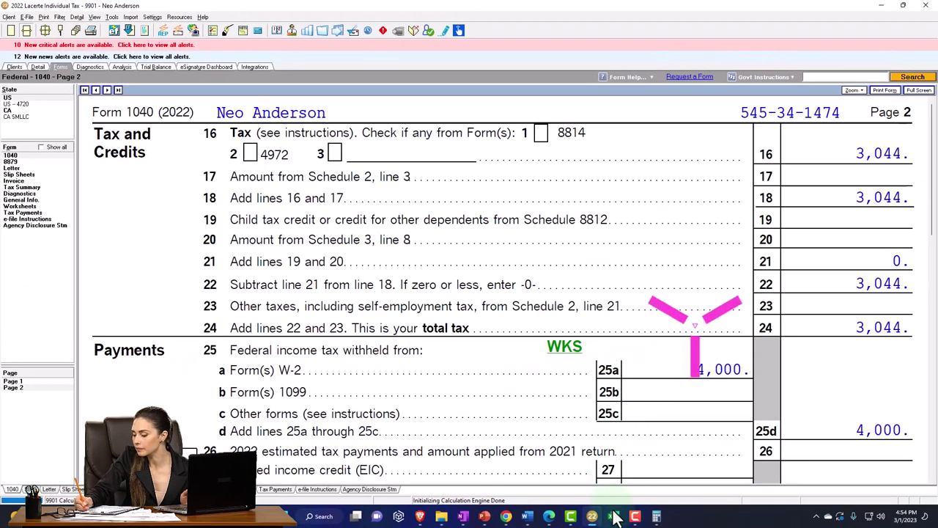
In the Tax Formula Worksheet's Payments & Ref Credits sheet, set the W-2 withholding to 4000 and return to the tax formula summary
mouse_move(616, 517)
click(625, 481)
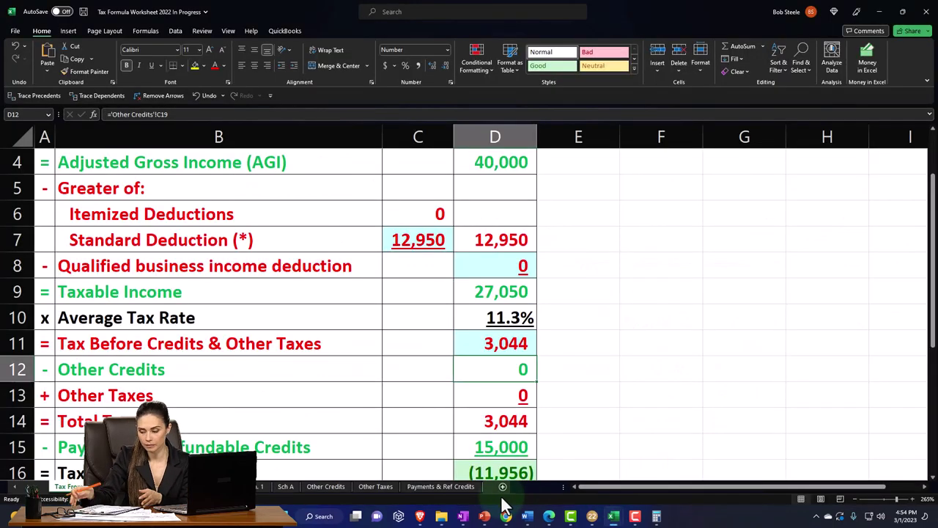
click(443, 489)
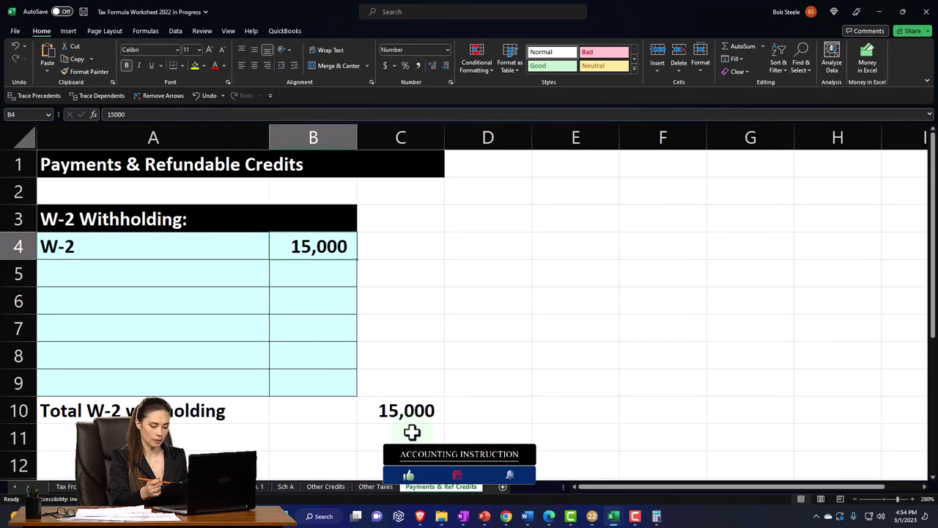
click(307, 247)
text(4000)
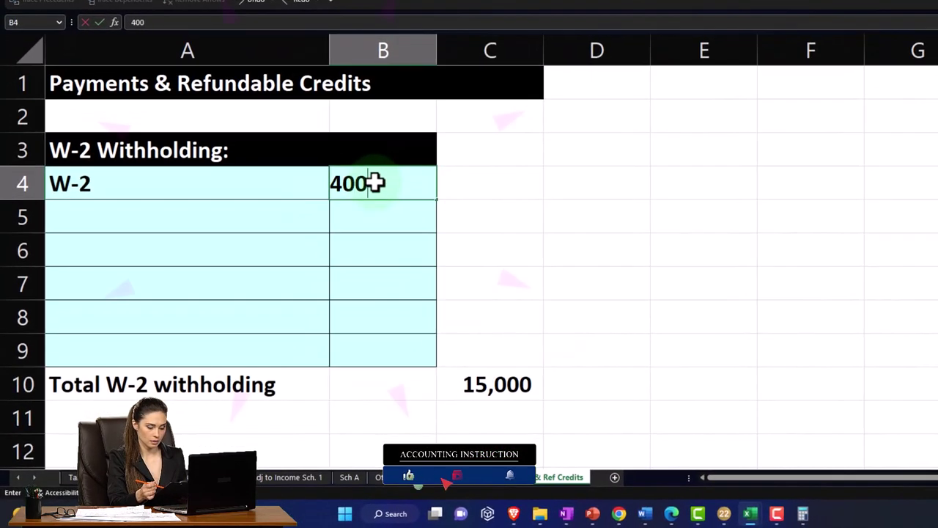
key(Return)
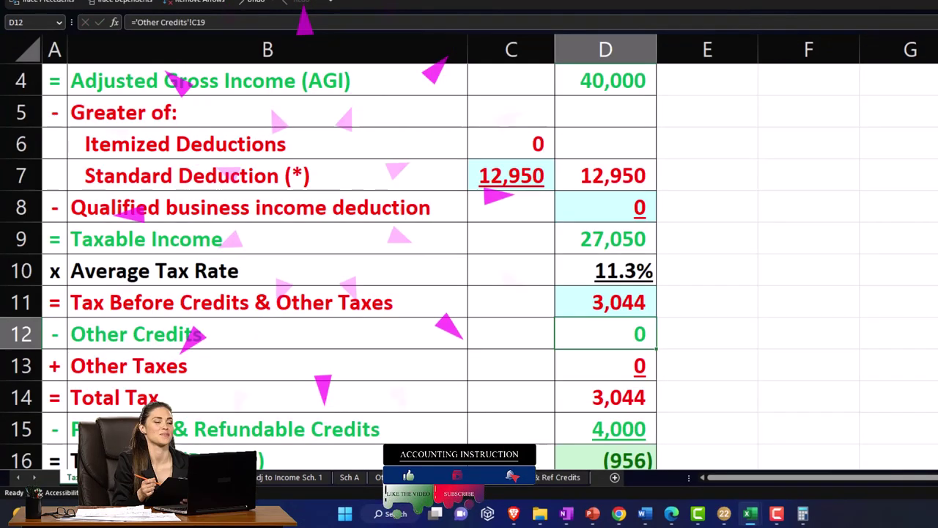
Compare the worksheet's Tax Due or (Refund) line with the total payments and refund lines on Lacerte's Form 1040 page 2
scroll(267, 385, down, 1)
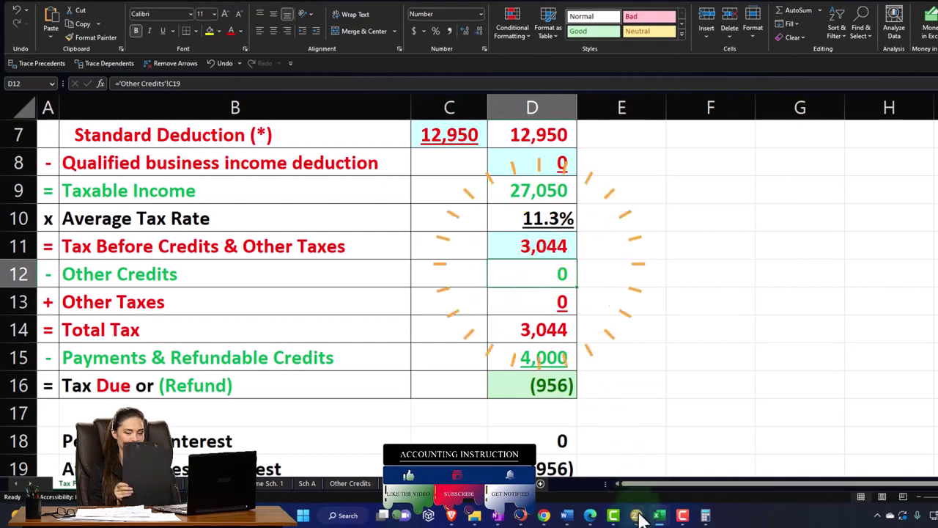
click(618, 516)
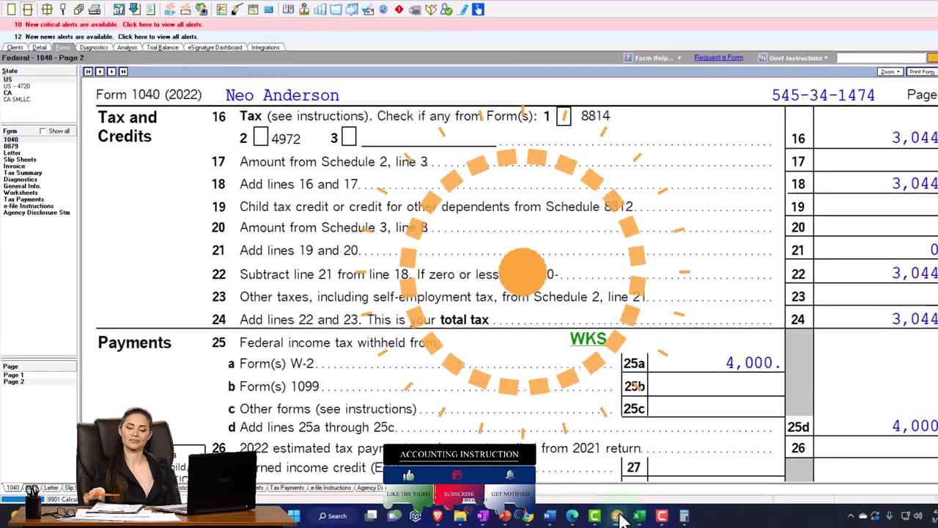
scroll(642, 421, down, 5)
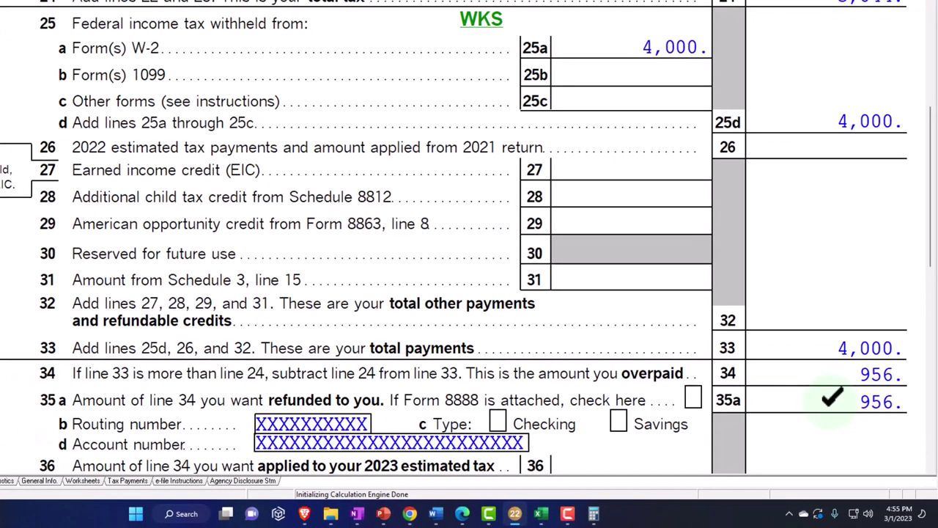
Switch to the W-2 W-3 workbook and examine the social security and Medicare wages and withholding on the first W-2
mouse_move(543, 517)
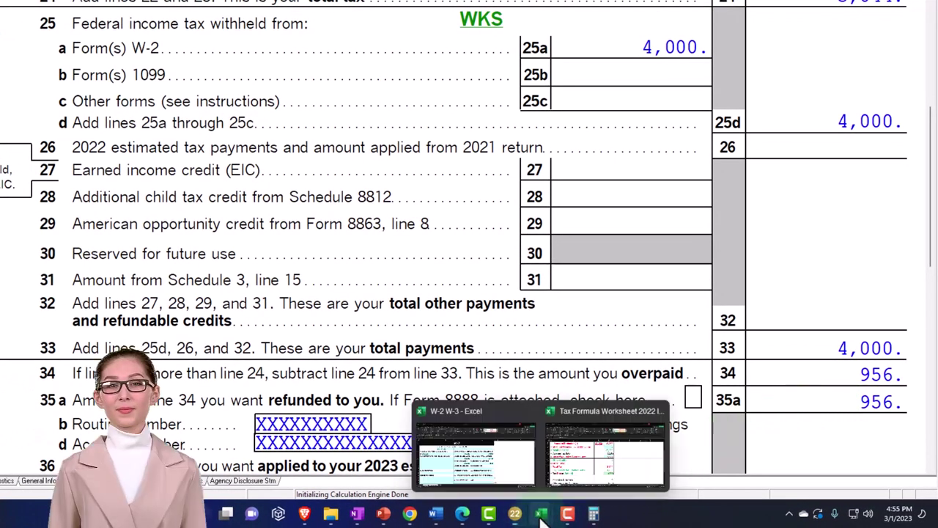
click(566, 483)
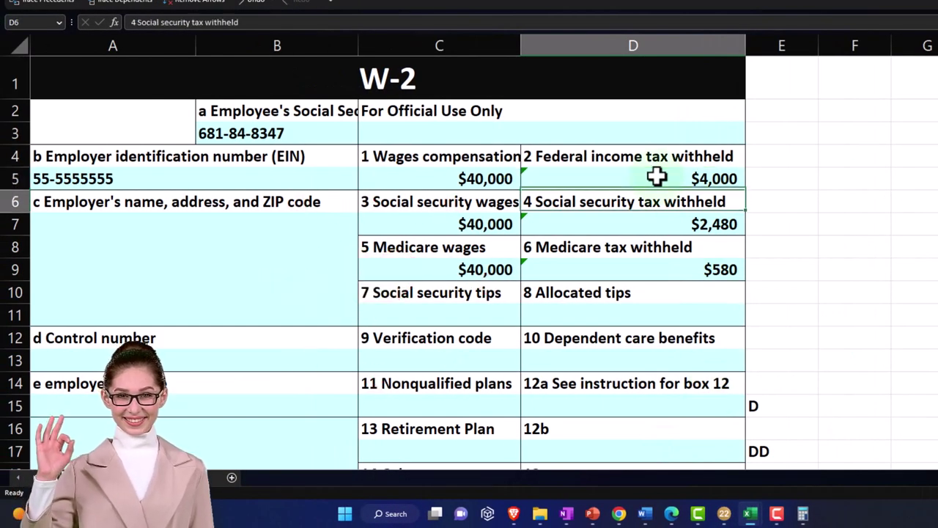
key(Down)
key(Left)
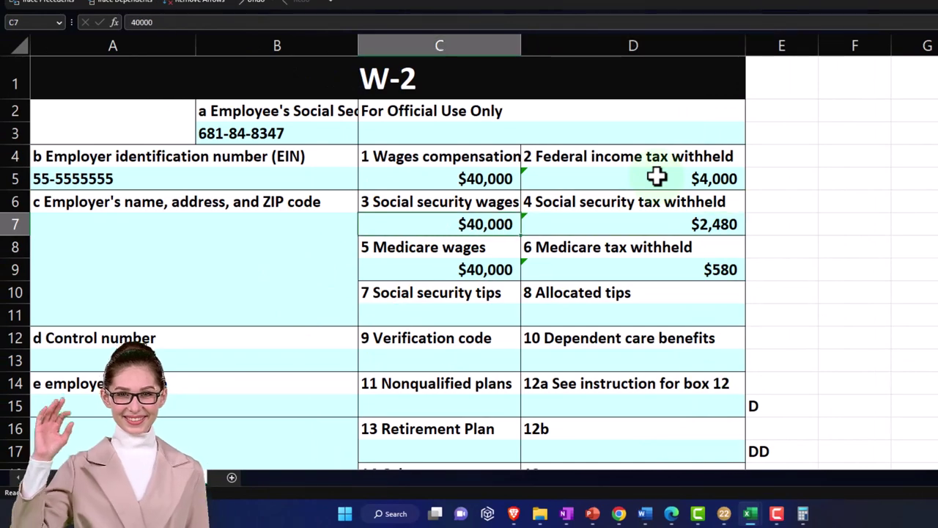
key(Right)
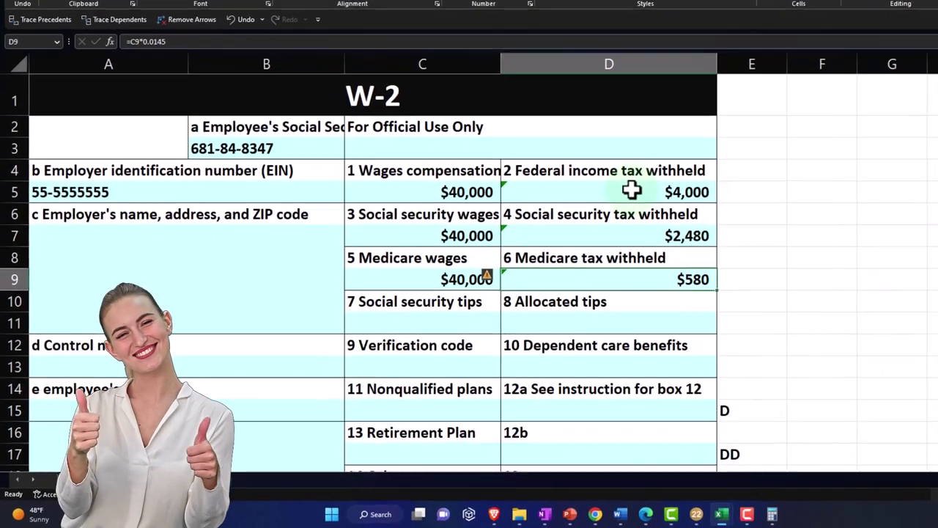
key(Up)
key(Left)
key(Up)
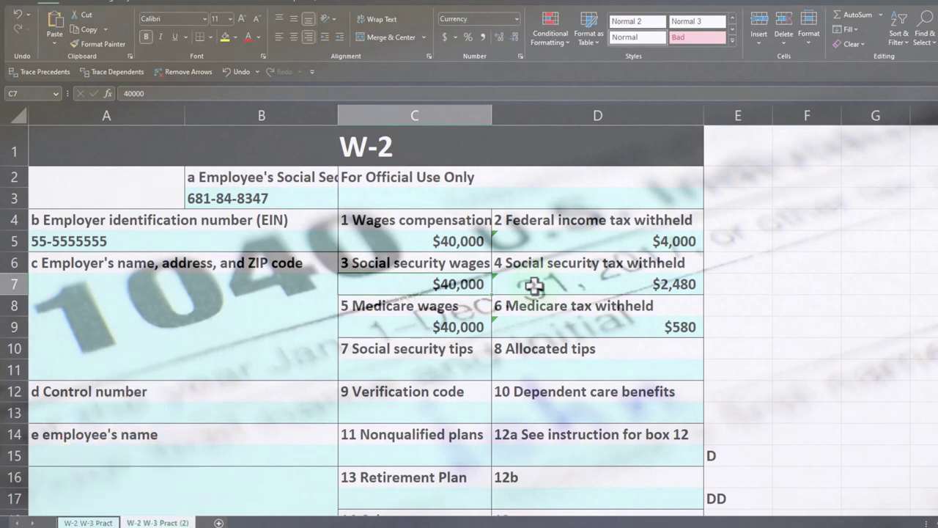
Examine the second W-2 example, covering wages, social security wages, Medicare wages, and boxes 12 and 13
scroll(533, 286, down, 6)
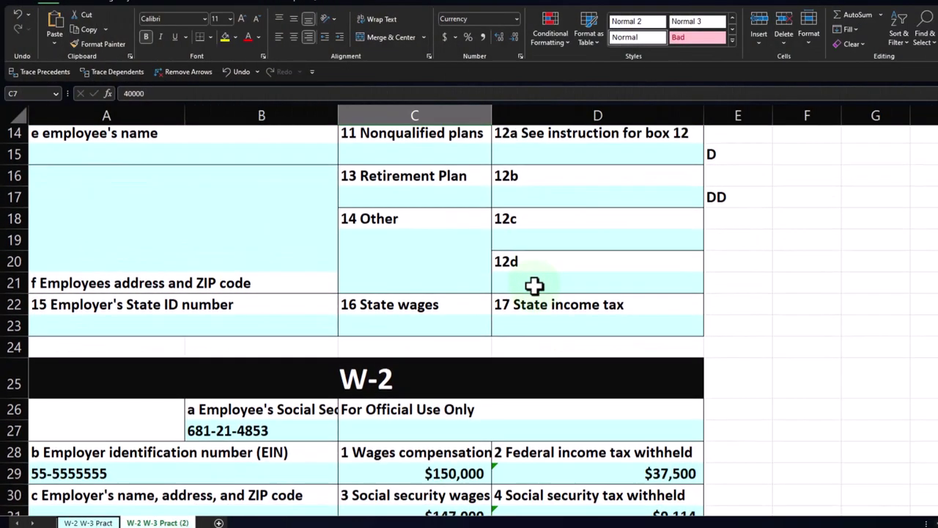
scroll(533, 286, down, 2)
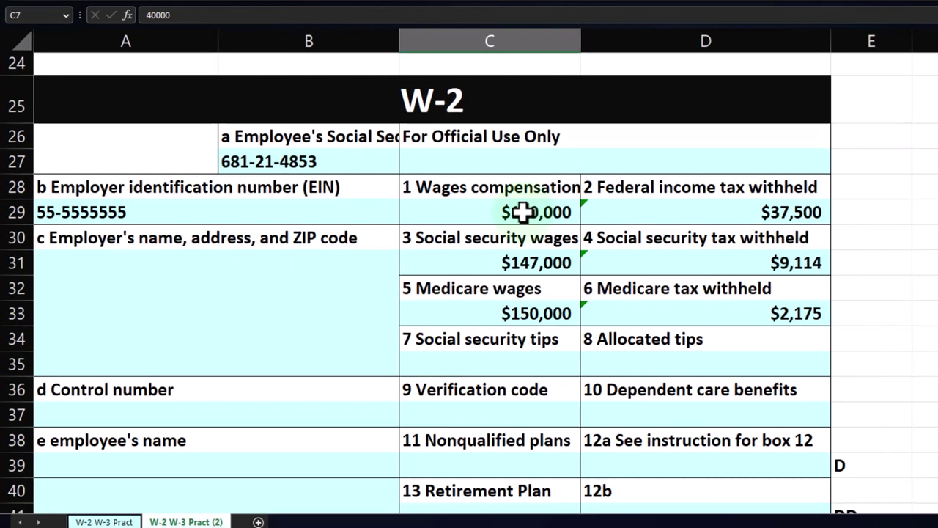
click(438, 260)
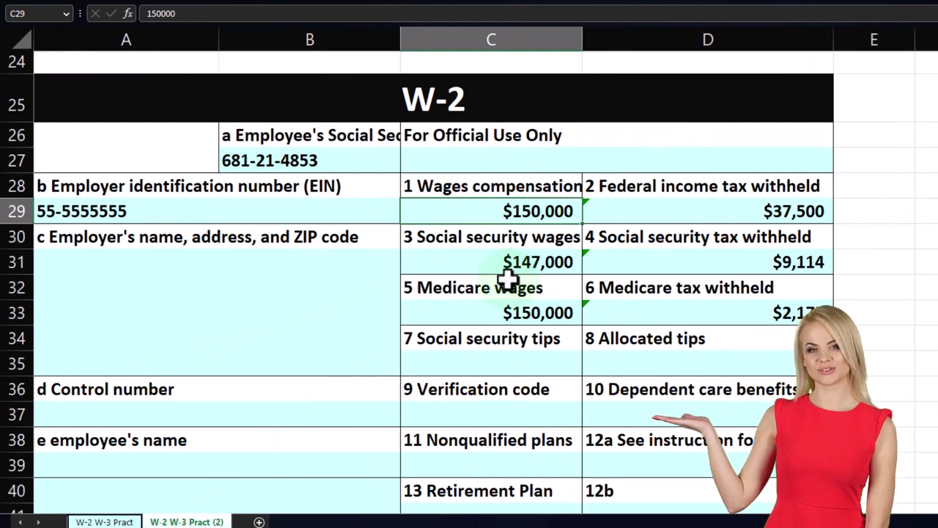
click(507, 271)
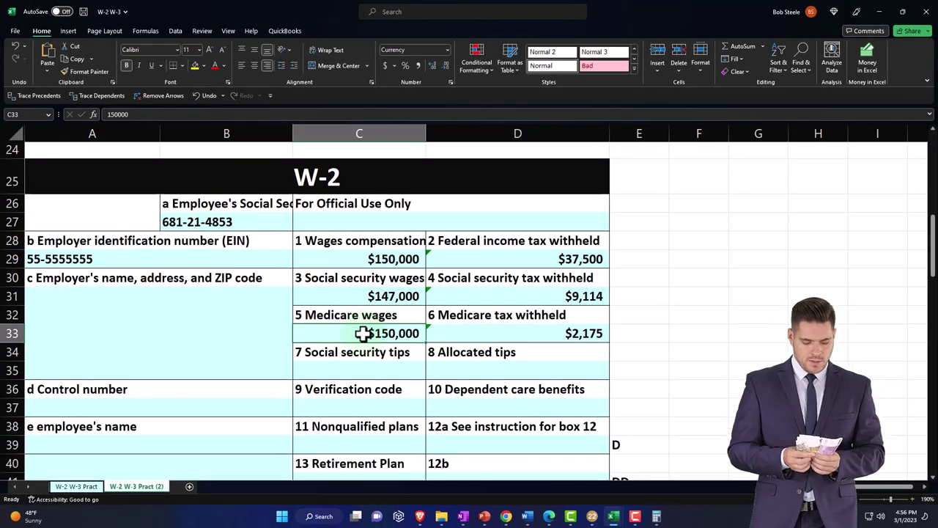
click(341, 262)
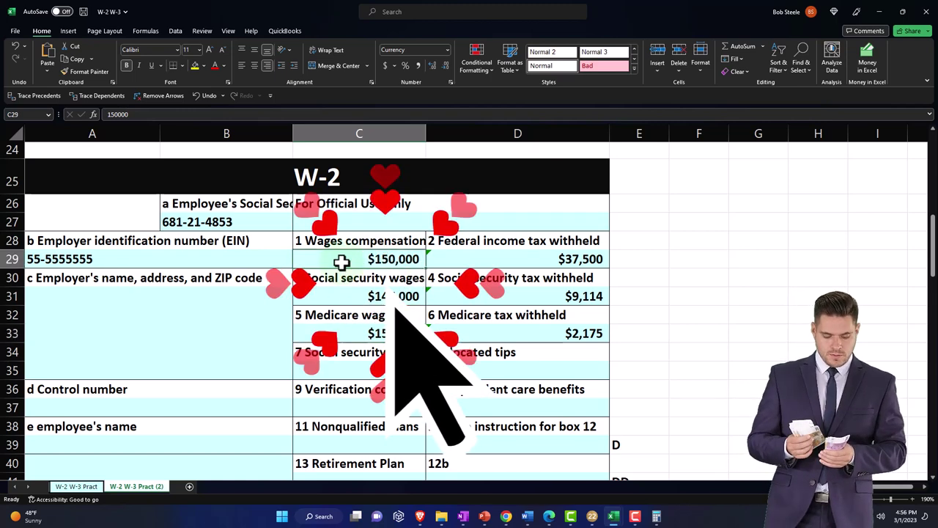
scroll(348, 275, down, 1)
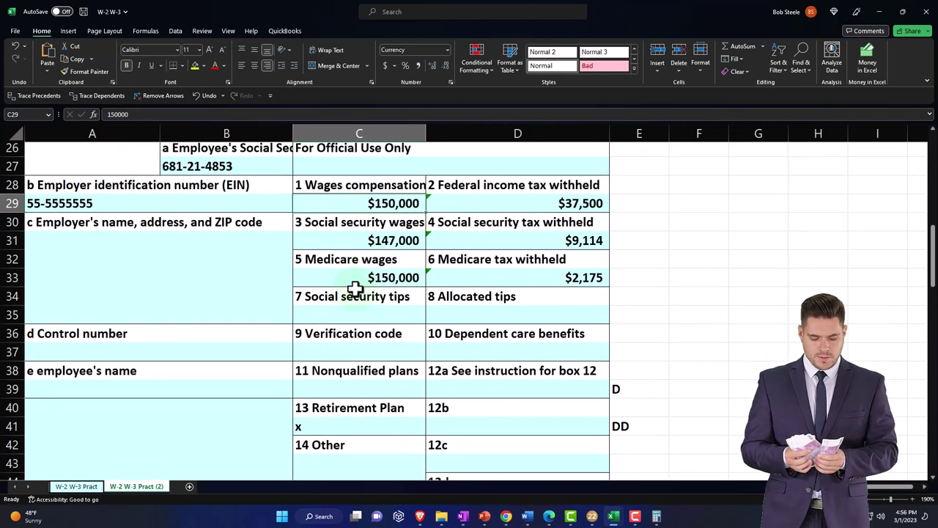
click(475, 427)
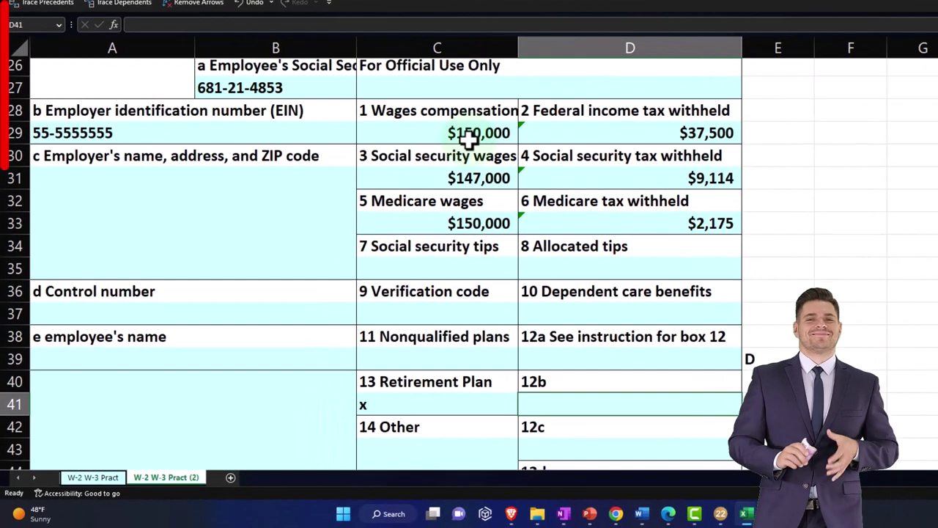
scroll(469, 139, up, 1)
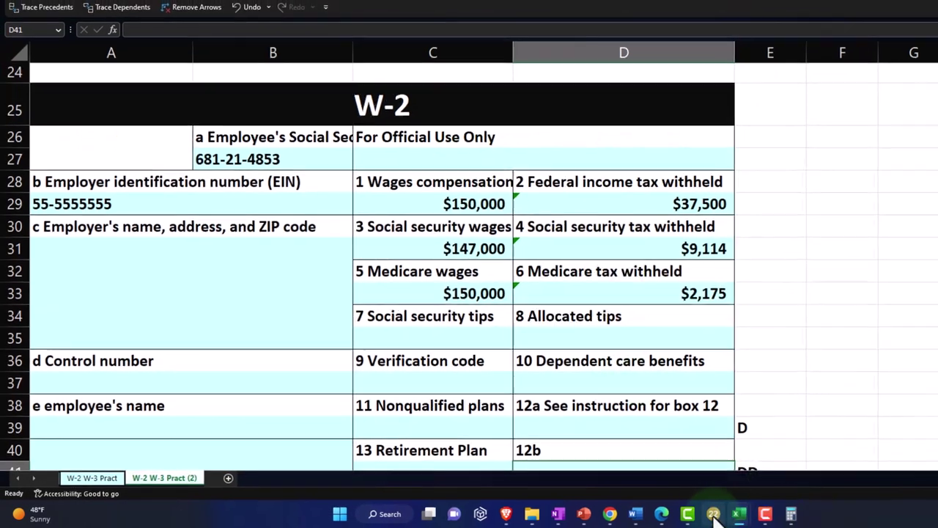
Switch to Lacerte and set the W-2 1 wages to 150,000 in the Wages, Salaries, Tips detail
click(720, 513)
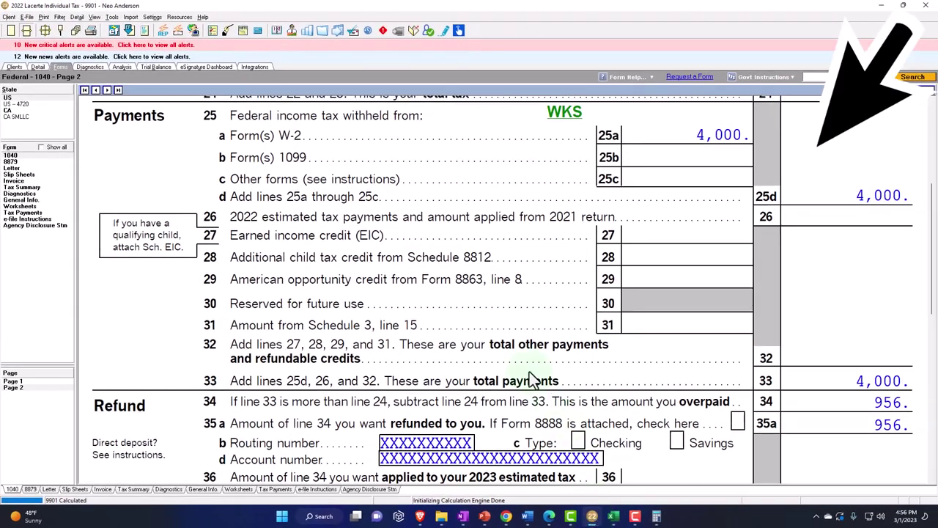
click(39, 67)
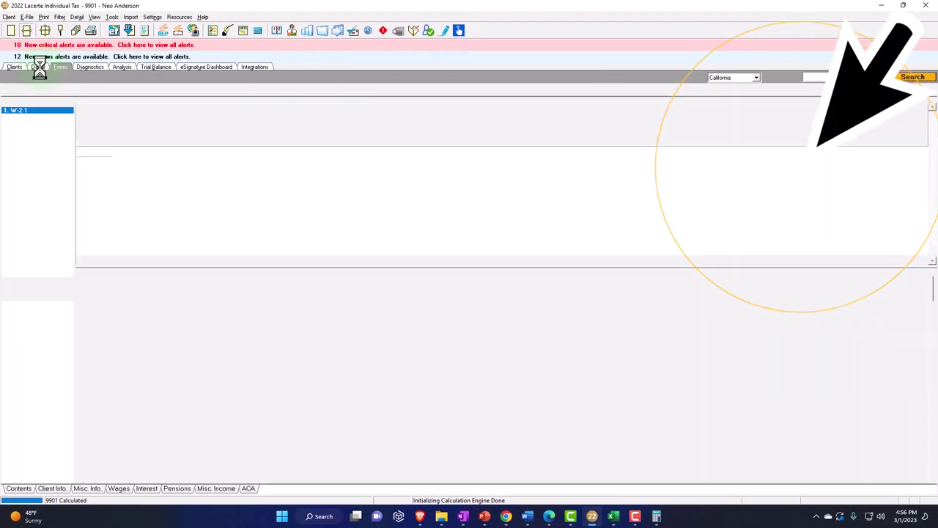
click(461, 154)
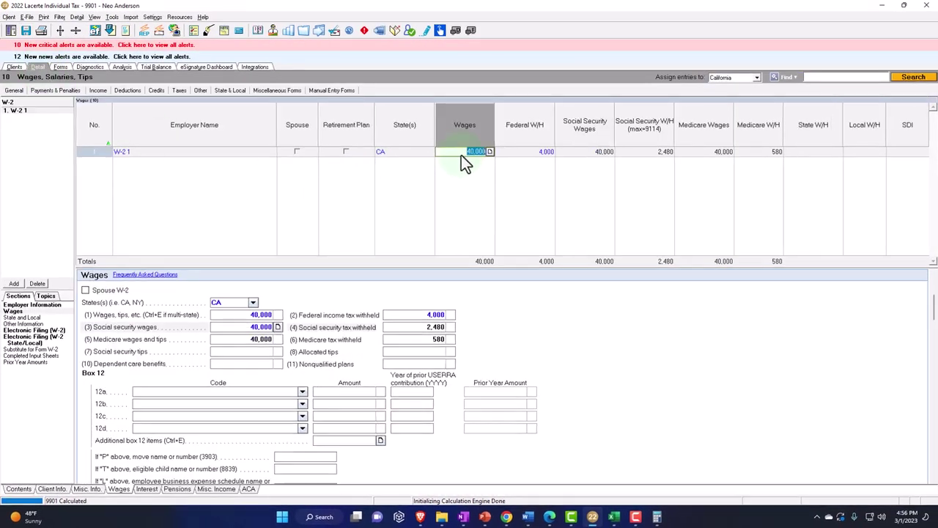
text(150,)
text(000)
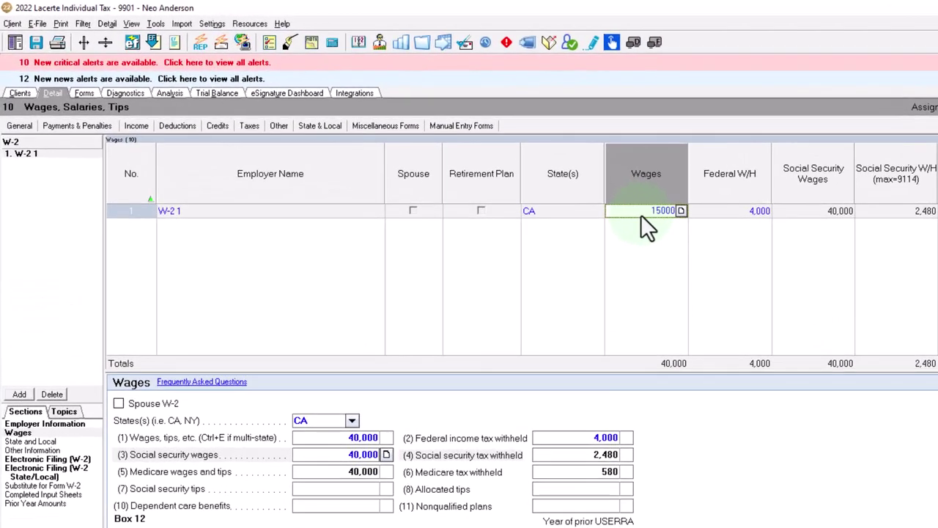
key(Tab)
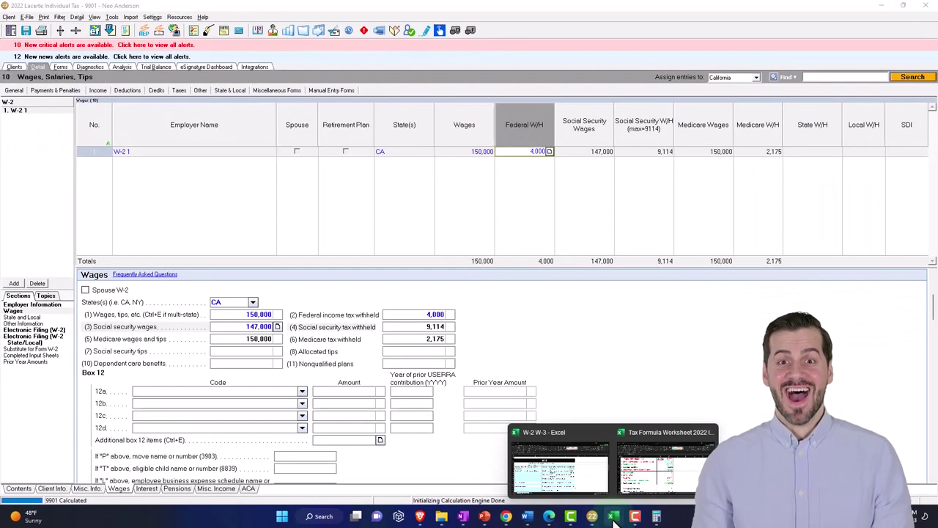
Check the second W-2's federal income tax withheld in Excel and set Lacerte's Federal W/H for W-2 1 to 37,500
click(613, 516)
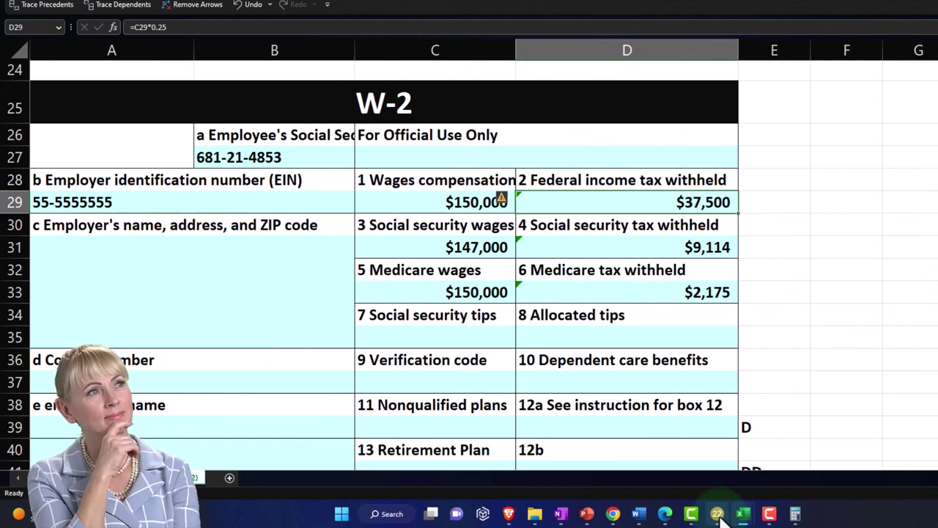
click(717, 513)
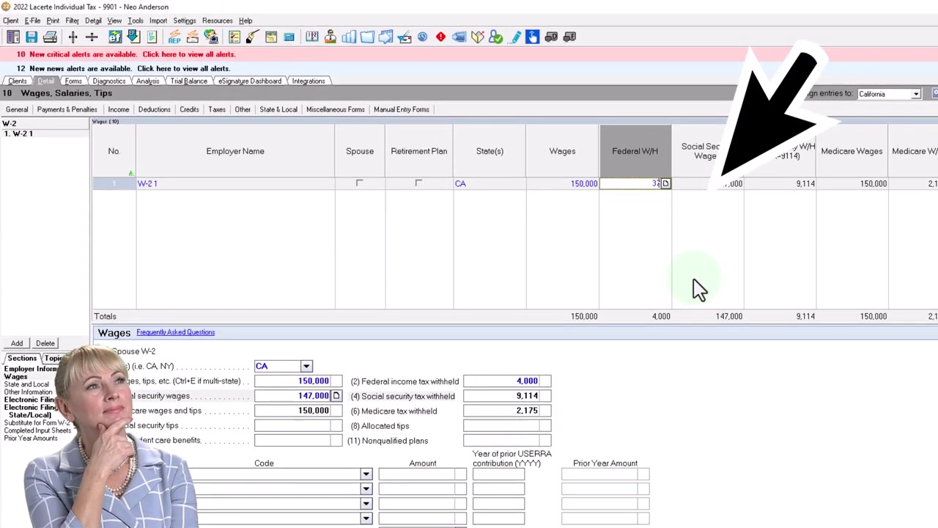
text(37,500)
key(Tab)
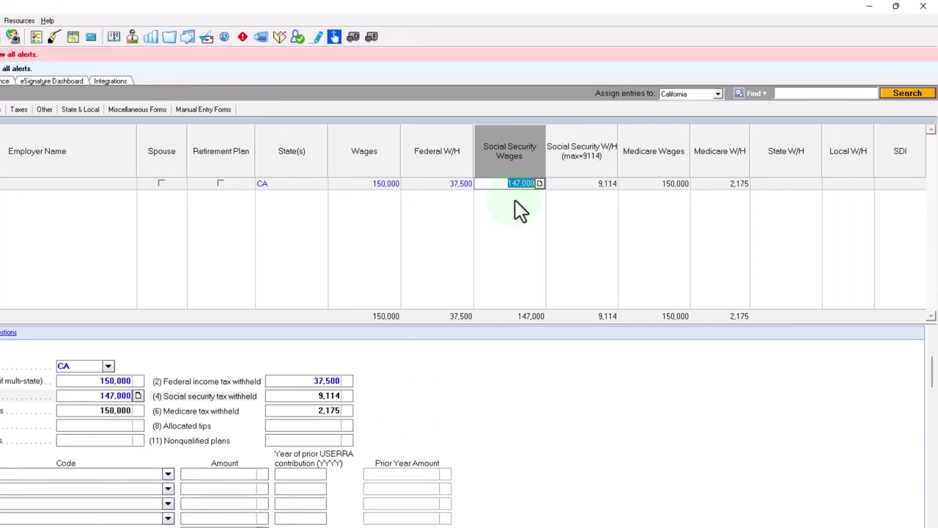
Switch to the W-2 W-3 workbook and check the second W-2's box 3 social security wages against Lacerte
mouse_move(614, 516)
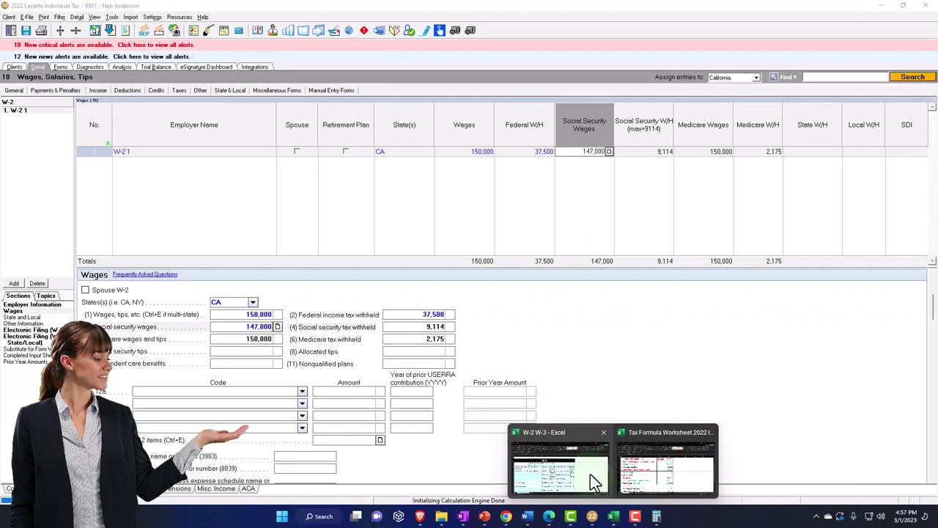
click(590, 475)
click(405, 297)
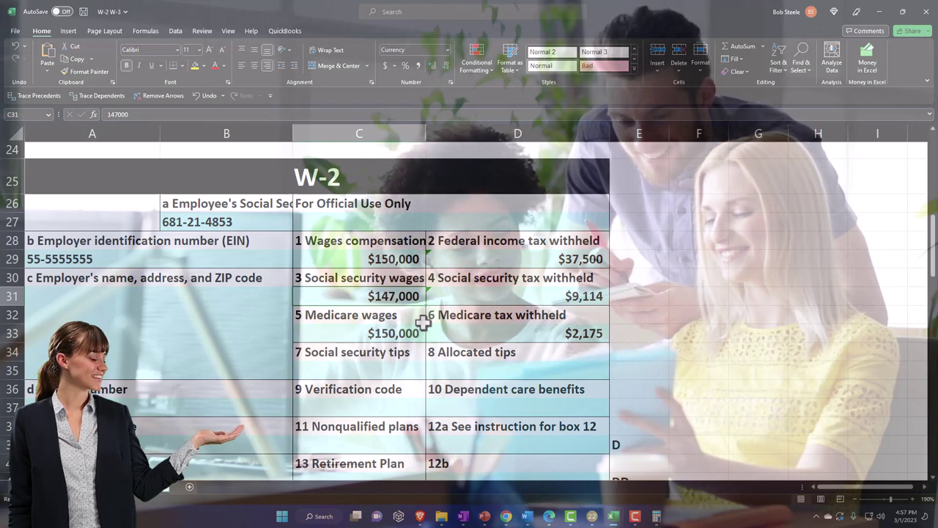
Check the second W-2's social security tax, Medicare wages and Medicare tax in Excel against the W-2 1 amounts in Lacerte
key(Right)
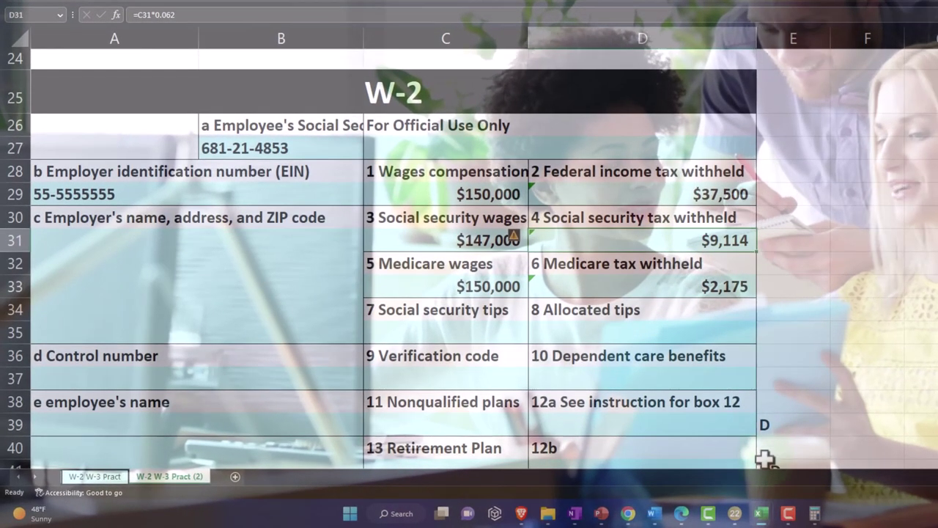
click(729, 514)
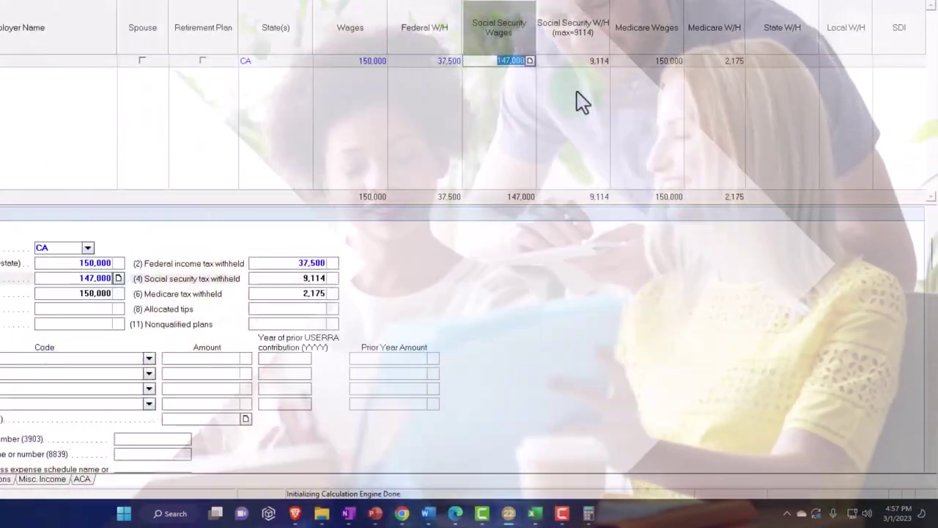
key(Tab)
key(Tab)
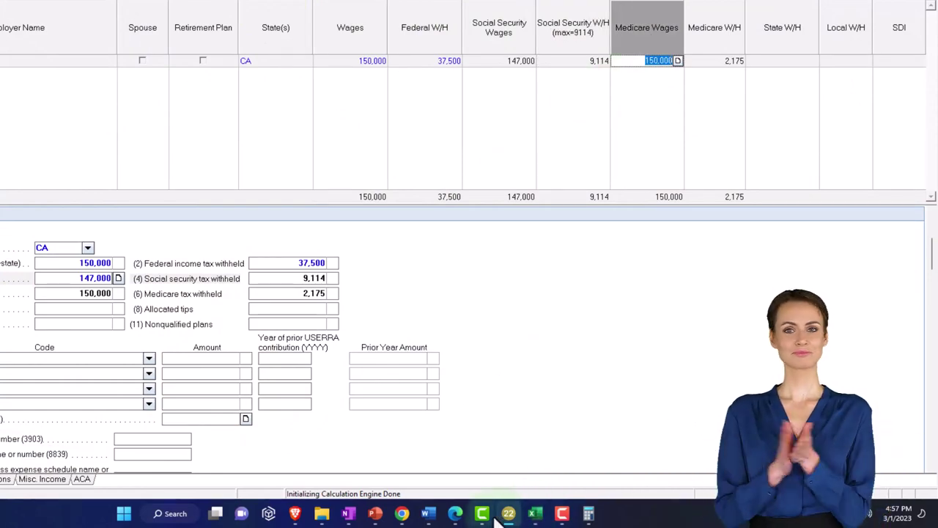
click(535, 513)
click(511, 291)
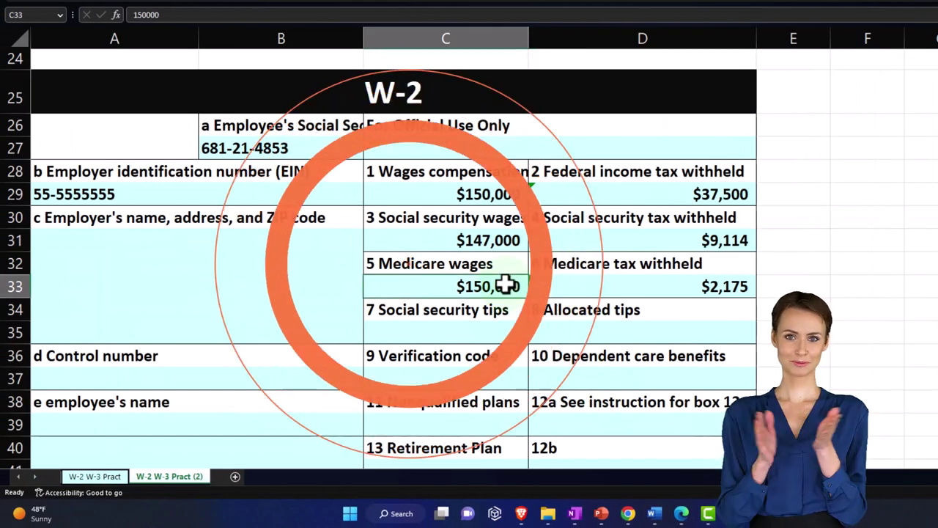
click(651, 287)
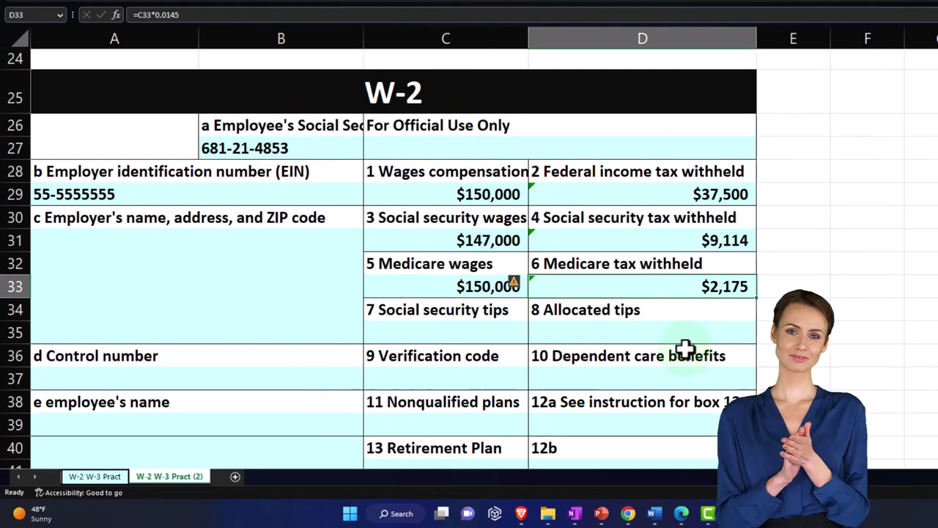
Switch to Form 1040 in Lacerte and check the W-2 wages on page 1, line 1a
key(alt+Tab)
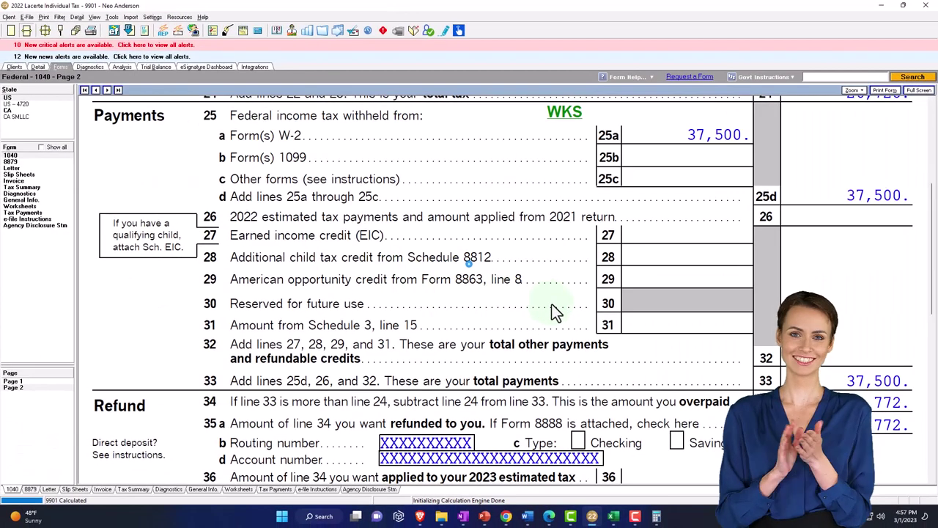
click(32, 380)
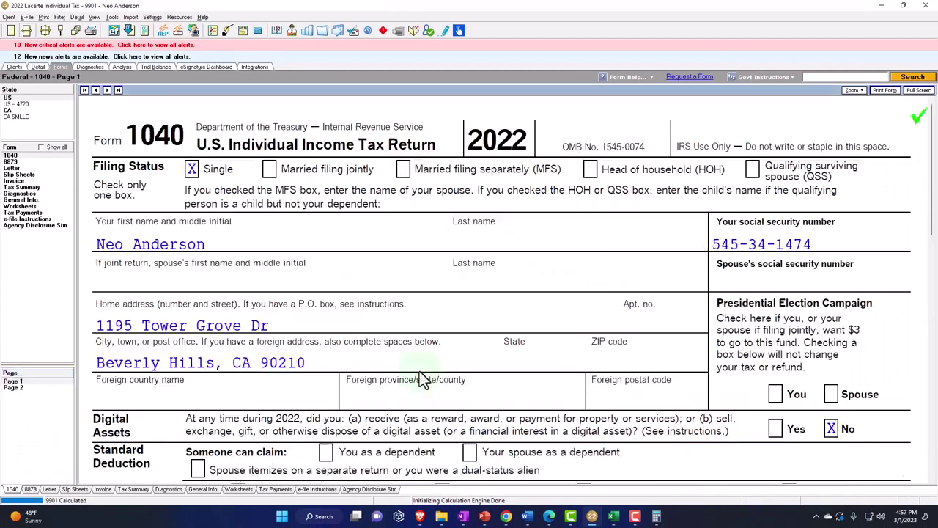
scroll(513, 345, down, 5)
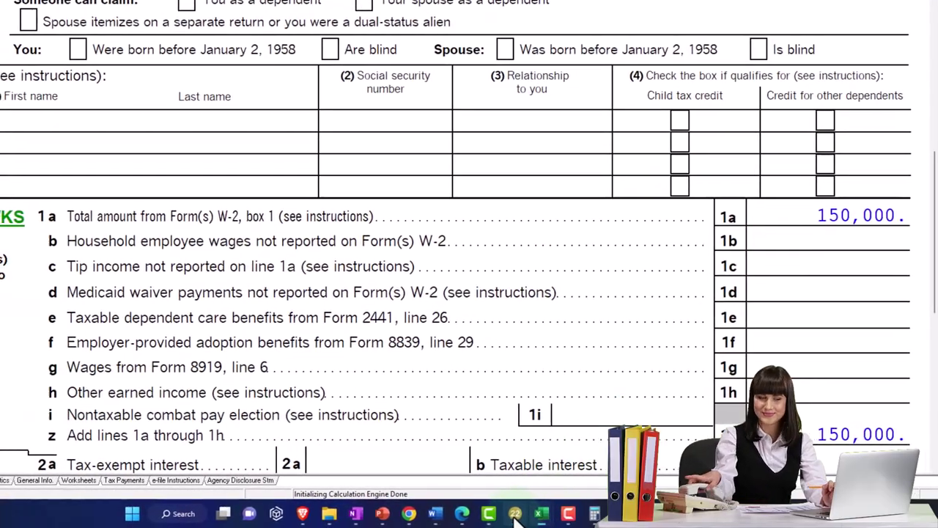
Switch to the Tax Formula Worksheet workbook and set W-2 Employer 1 to 150,000 on the Income F1040 sheet
click(536, 514)
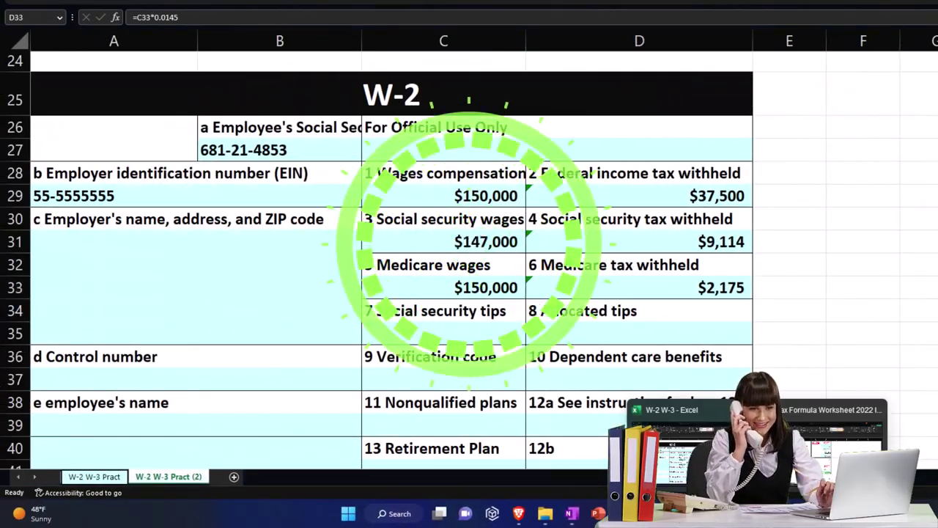
click(865, 469)
click(174, 483)
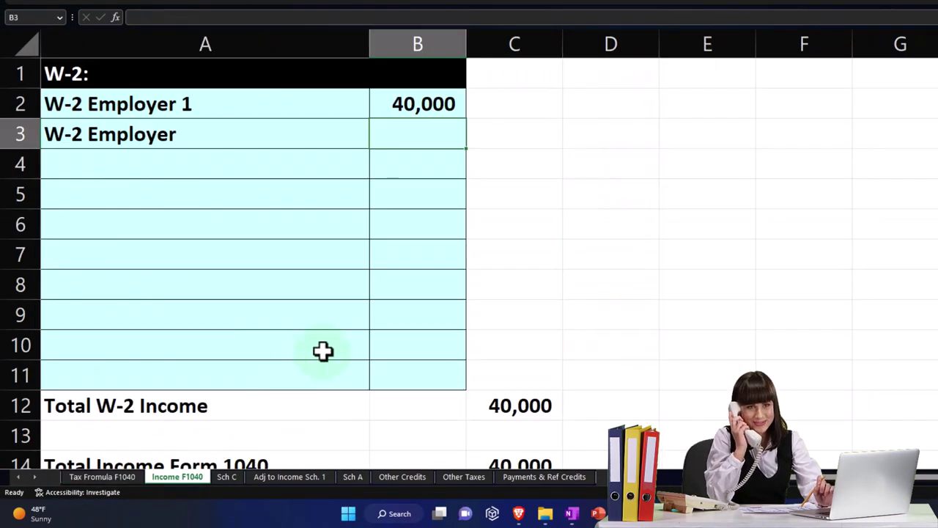
click(434, 105)
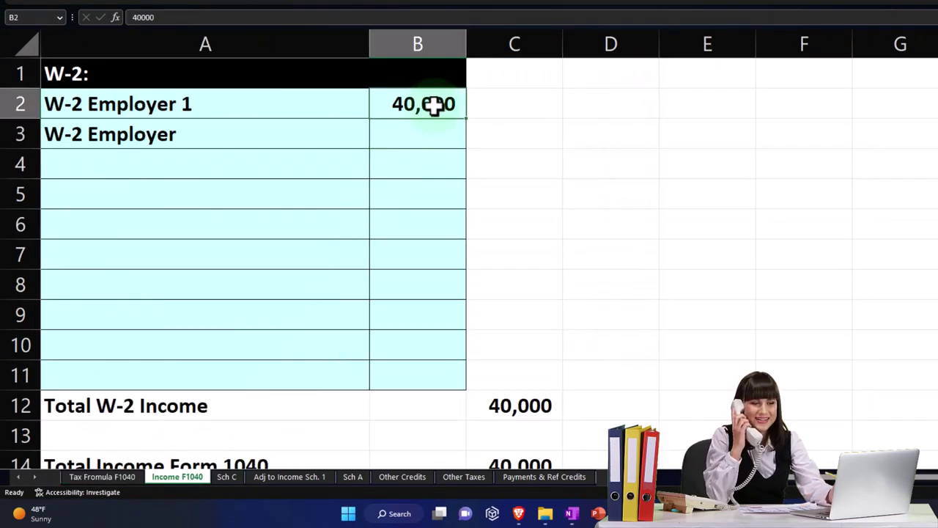
text(150000)
key(Return)
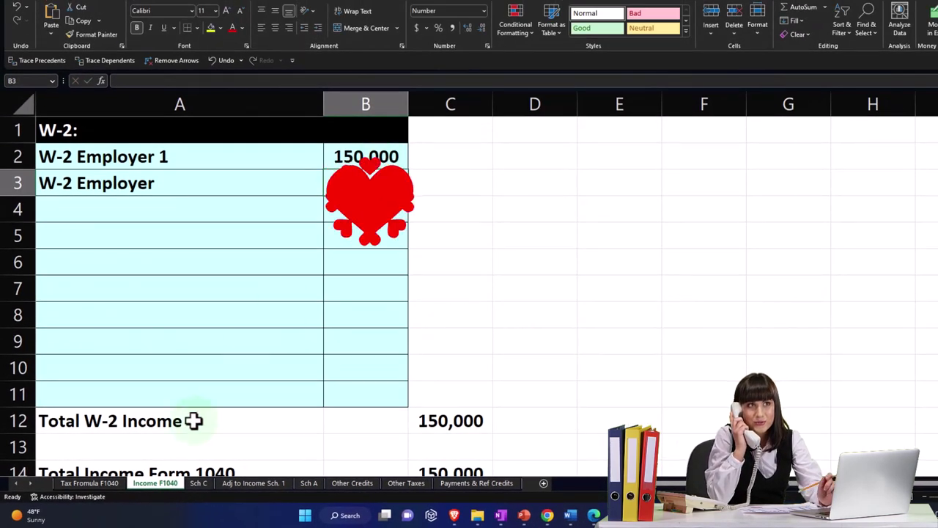
Compare the standard deduction and taxable income on the Tax Formula sheet with Form 1040 in Lacerte, then open page 2
click(99, 481)
scroll(381, 307, up, 2)
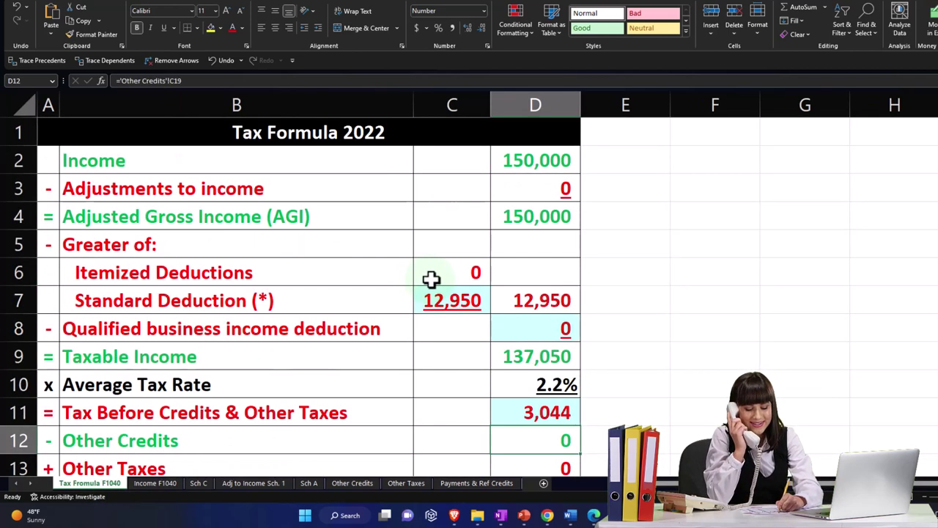
click(454, 301)
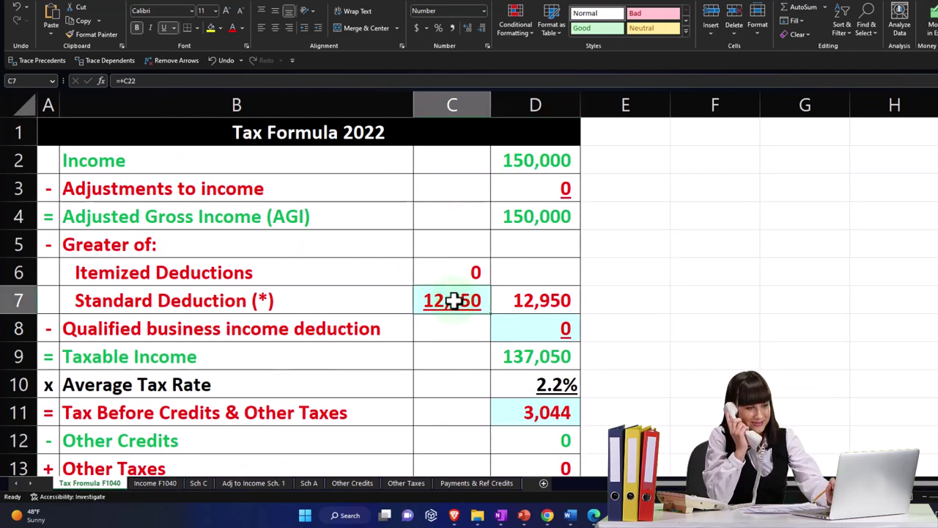
click(509, 356)
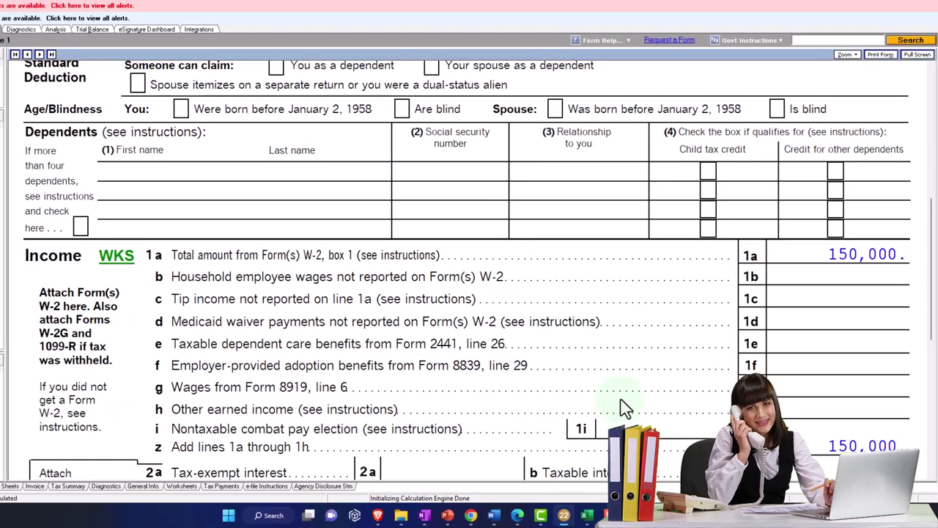
scroll(622, 407, down, 5)
scroll(622, 406, down, 2)
scroll(469, 272, down, 2)
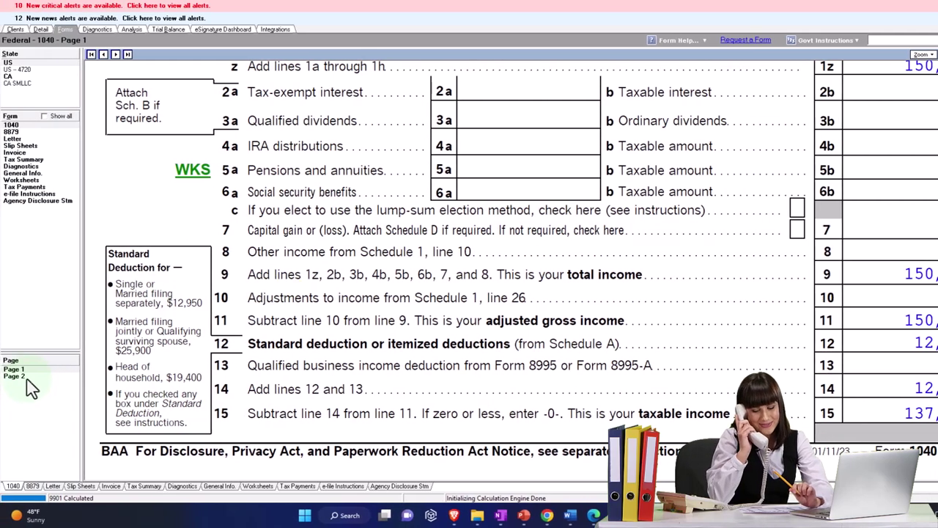
click(26, 378)
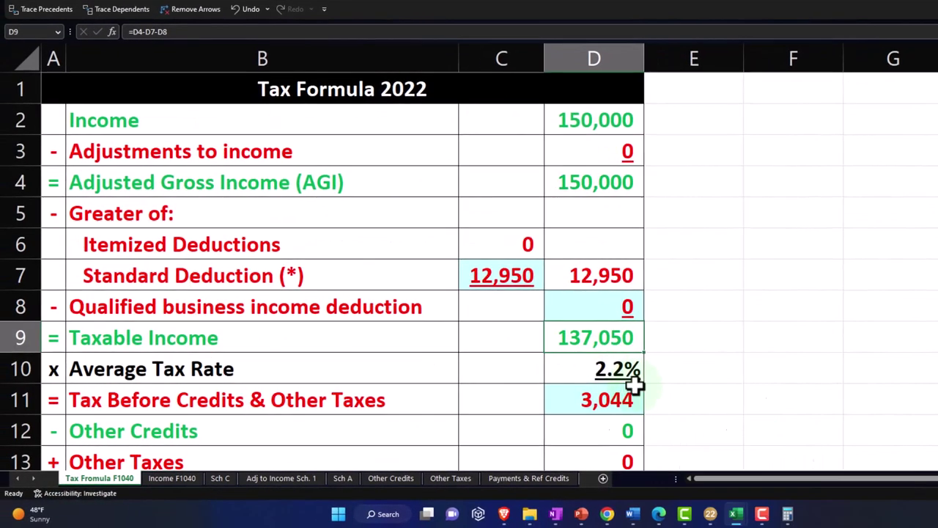
Enter 26,738 as Tax Before Credits & Other Taxes in D11 of the Tax Formula sheet
click(594, 399)
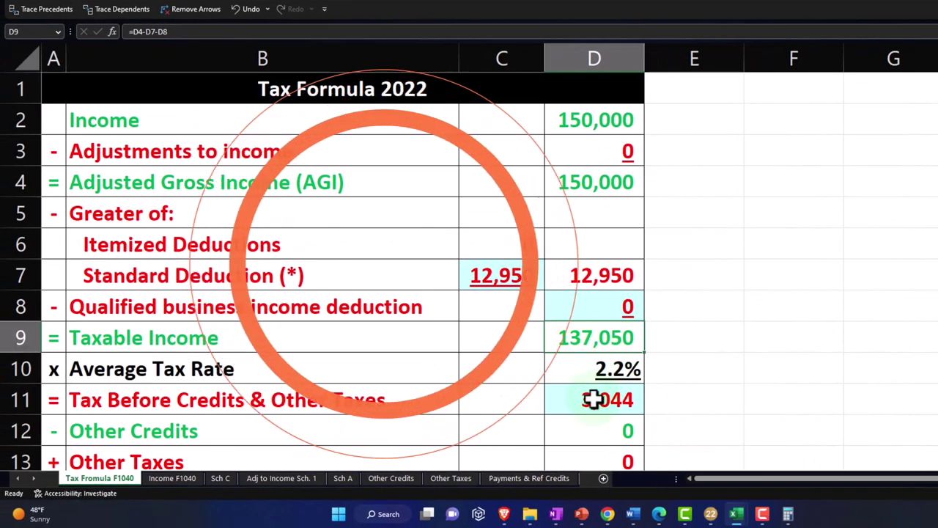
scroll(680, 367, down, 1)
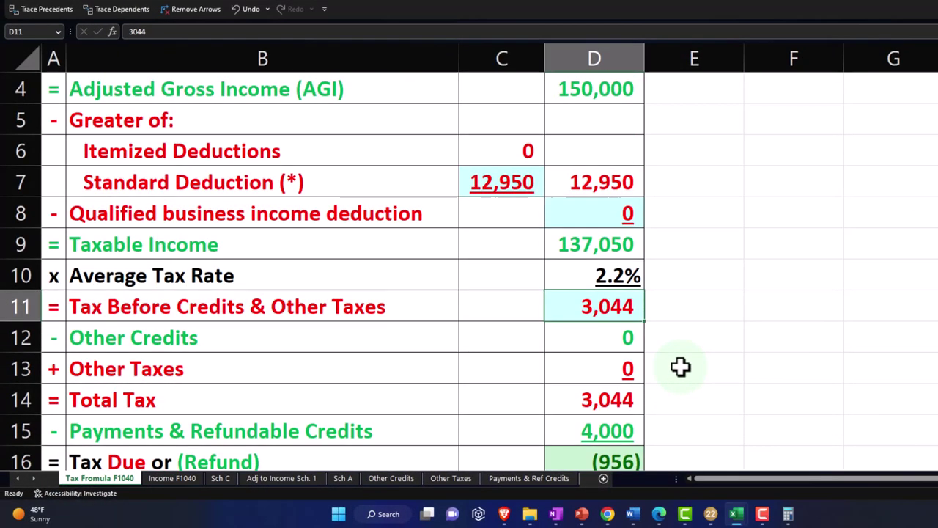
text(23738)
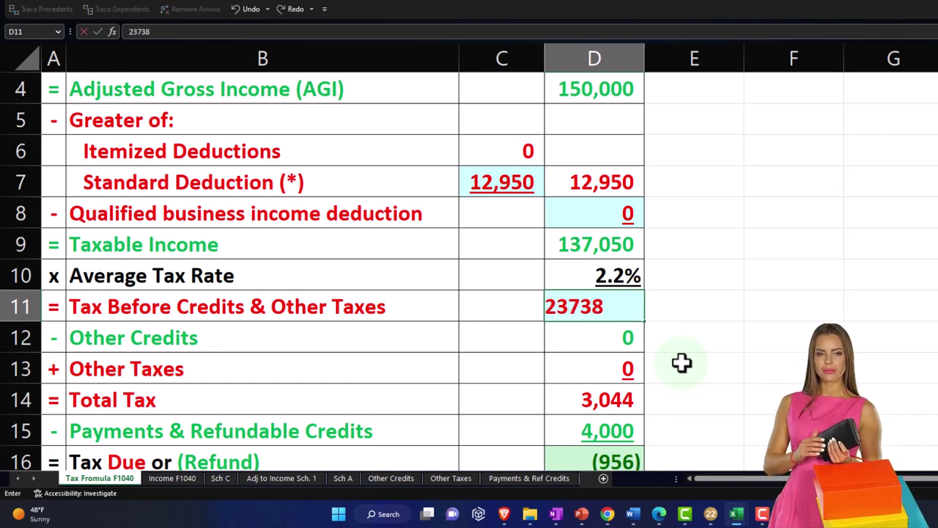
key(ctrl+Return)
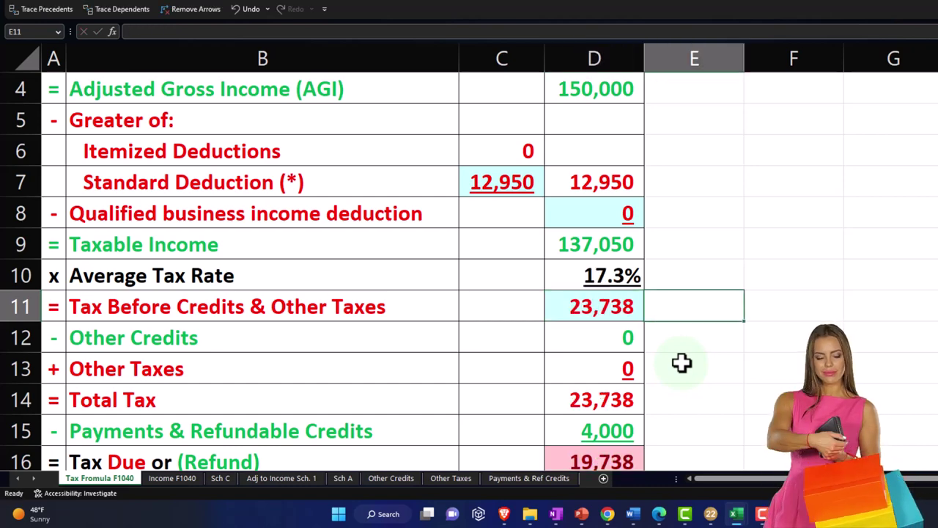
text(26738)
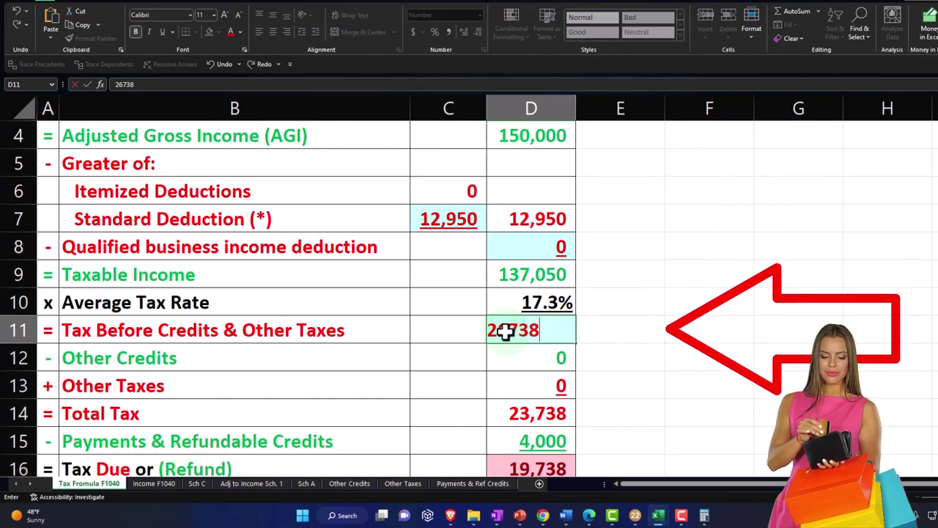
key(Return)
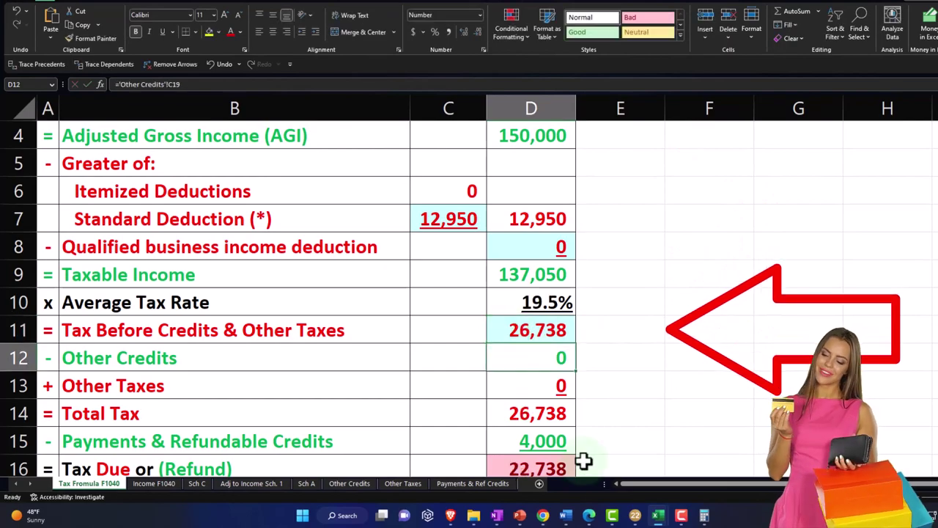
Check the tax on Form 1040 line 16 in Lacerte and correct the worksheet's Tax Before Credits & Other Taxes to 26,728
click(635, 516)
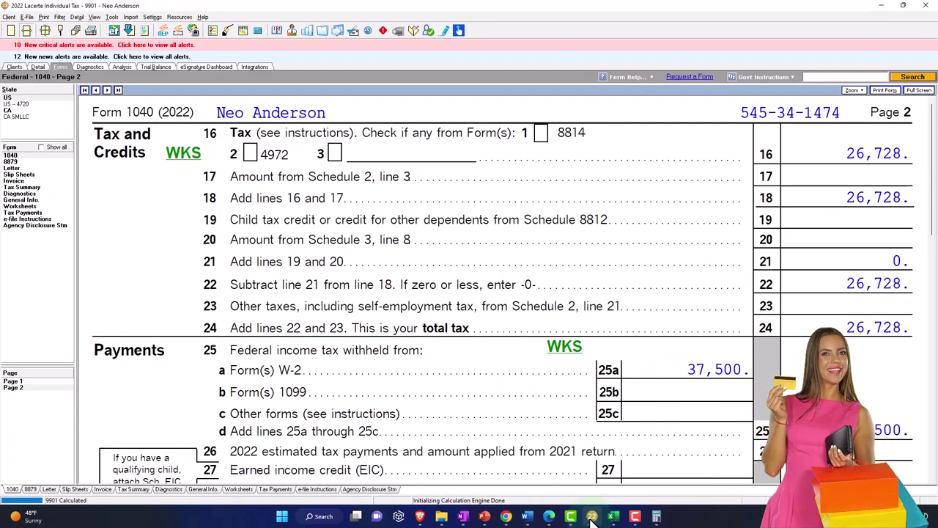
click(593, 517)
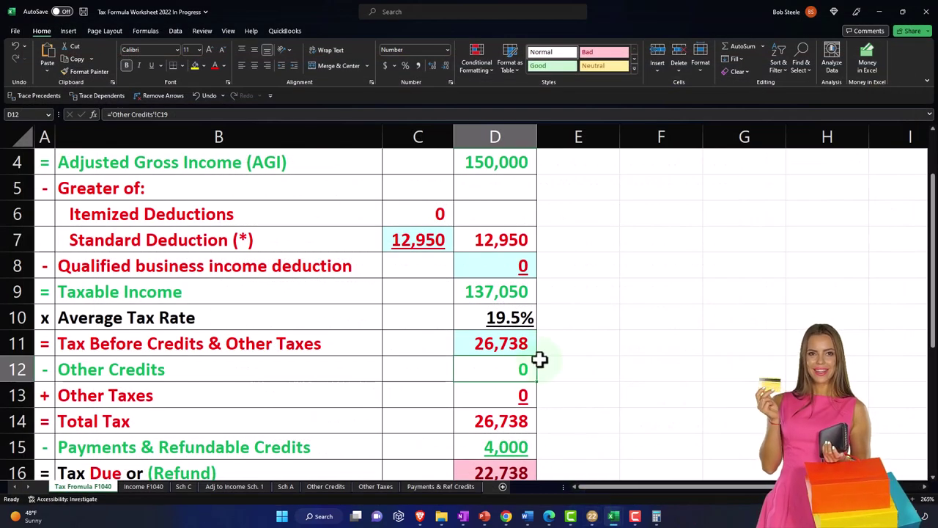
double_click(520, 343)
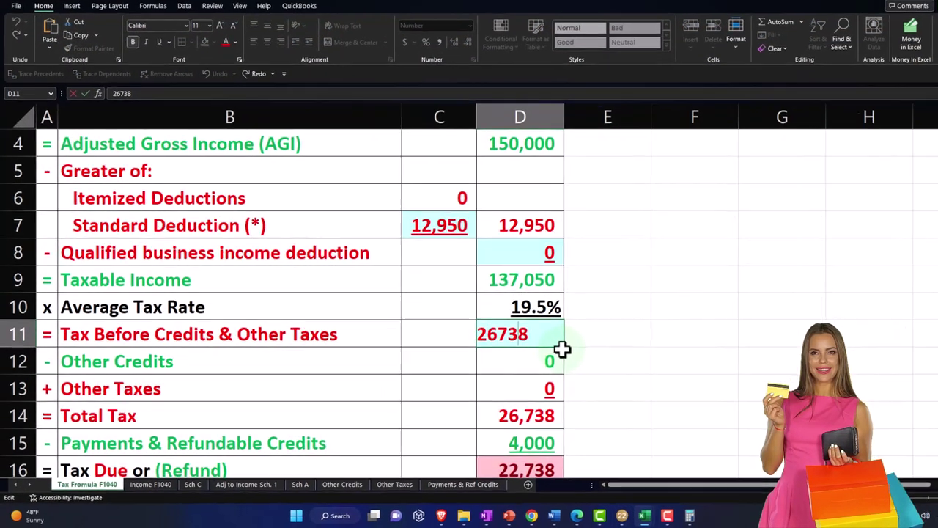
key(BackSpace)
text(2)
key(Return)
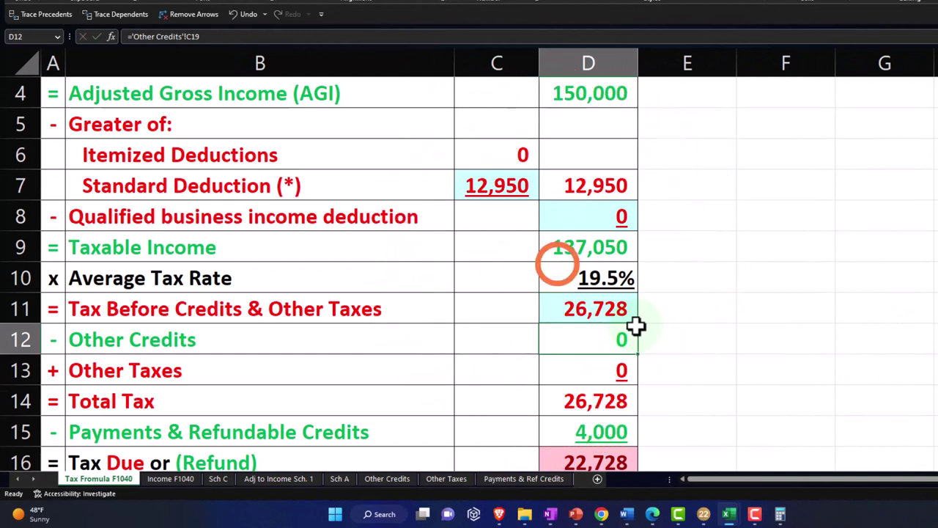
Set the W-2 withholding in B4 of the Payments & Ref Credits sheet to 37,500
scroll(635, 326, down, 1)
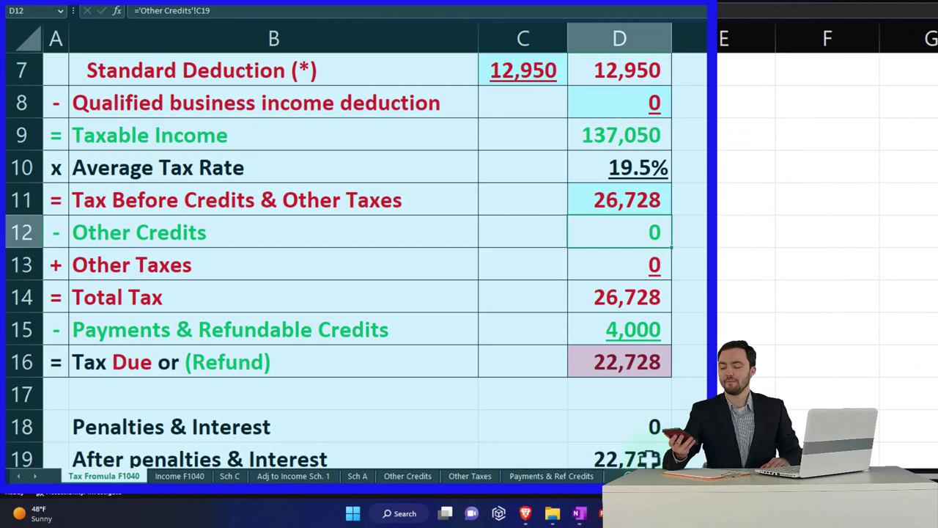
click(554, 477)
click(391, 175)
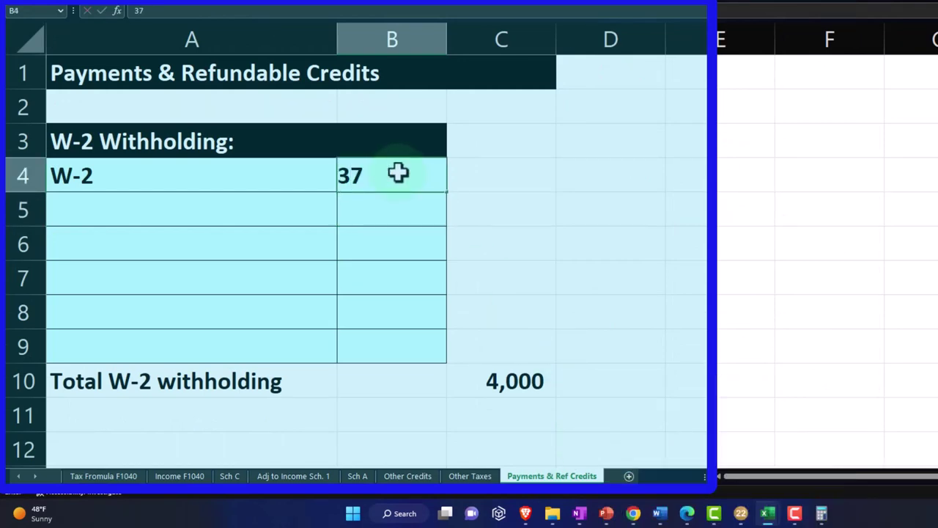
key(Return)
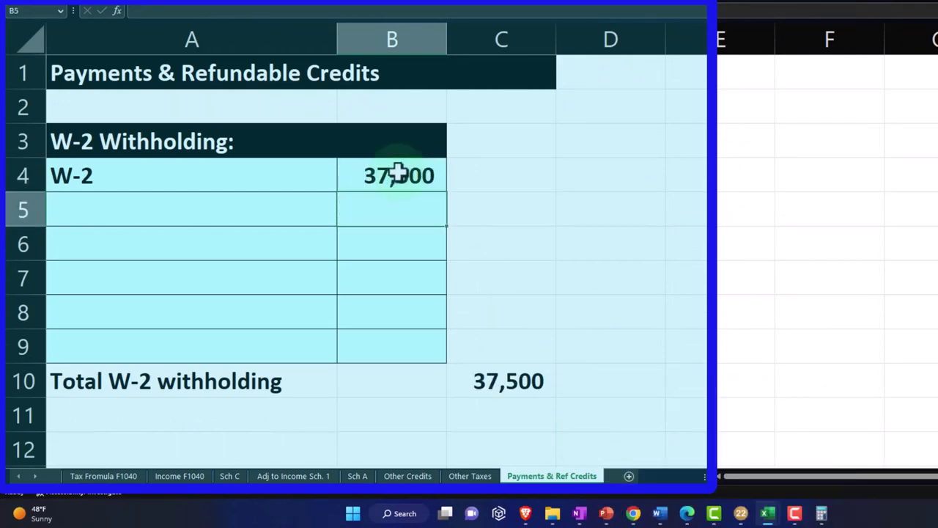
Compare the Tax Formula sheet's total tax, payments and refund with Form 1040 page 2 in Lacerte
click(104, 477)
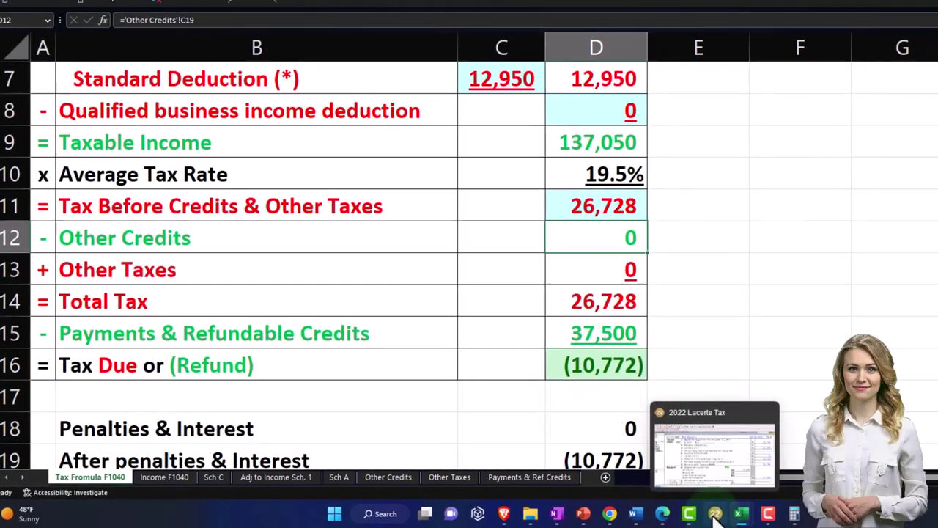
click(740, 513)
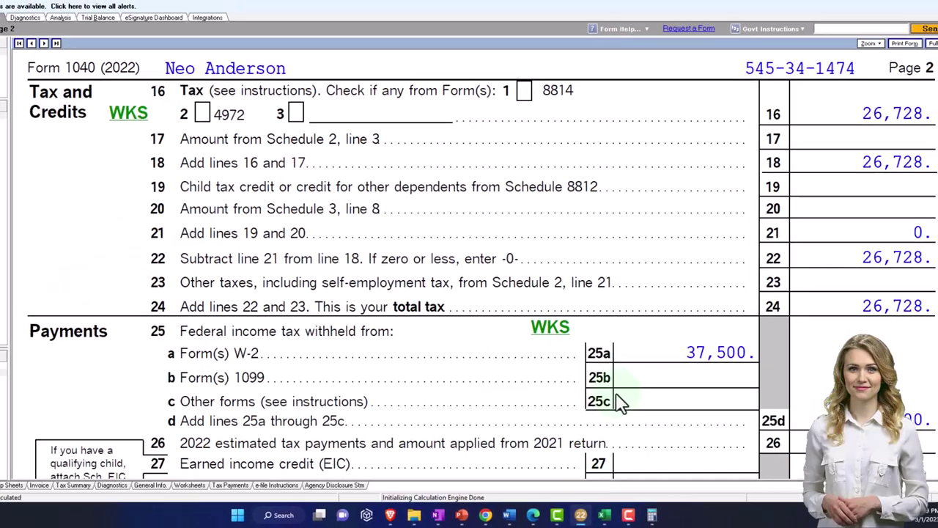
scroll(616, 404, down, 5)
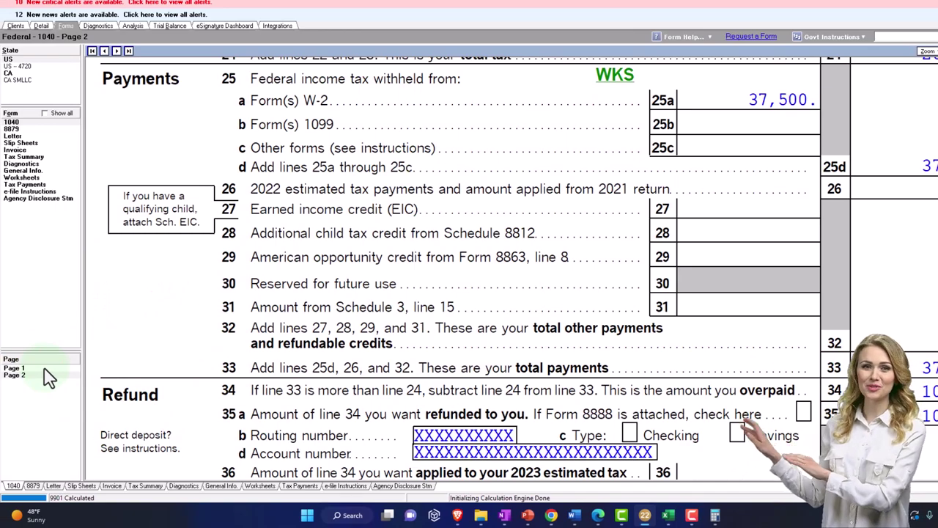
Compare the W-2 wages on Form 1040 page 1 with boxes 1 and 3 of the first W-2 in the W-2 W-3 Excel workbook
click(48, 376)
click(44, 368)
scroll(472, 352, down, 6)
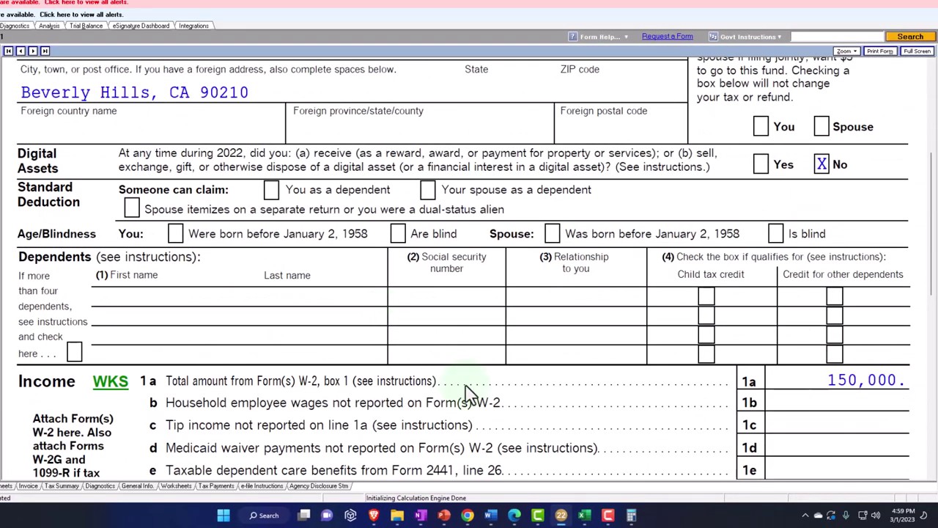
mouse_move(595, 517)
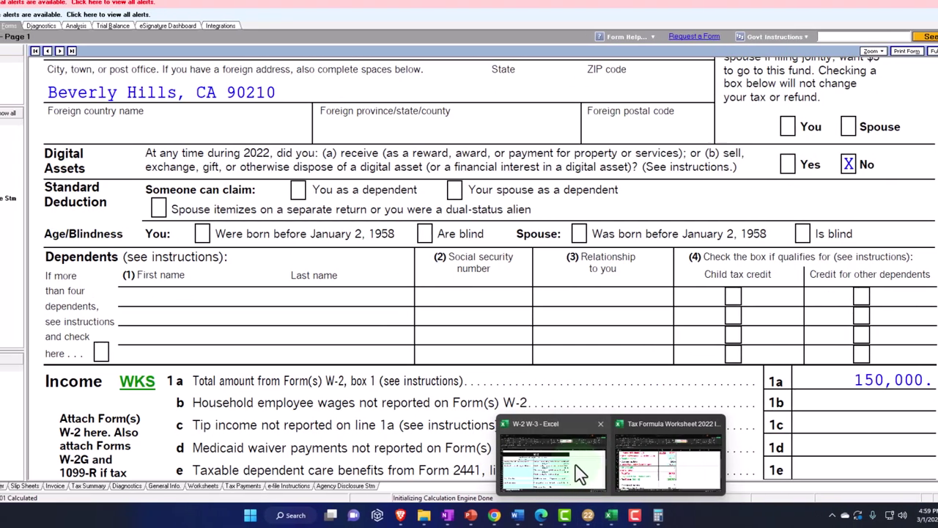
click(555, 464)
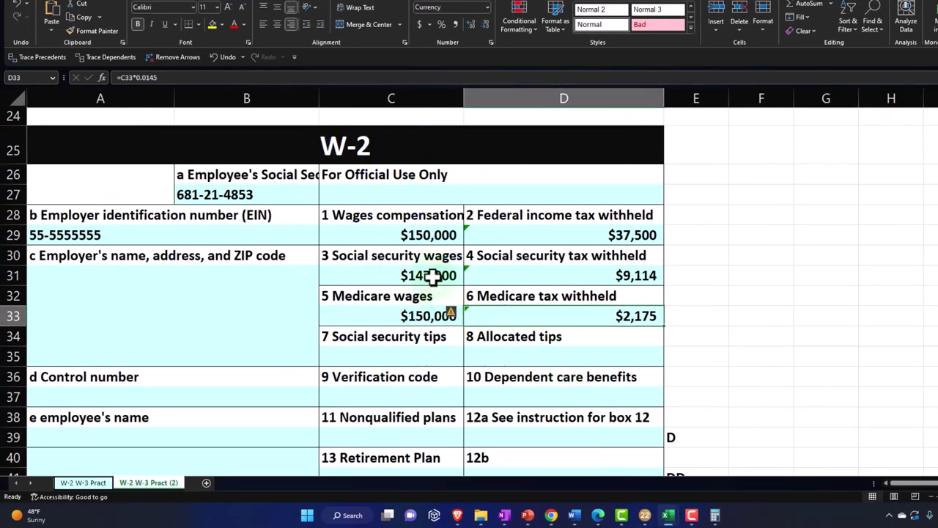
click(404, 234)
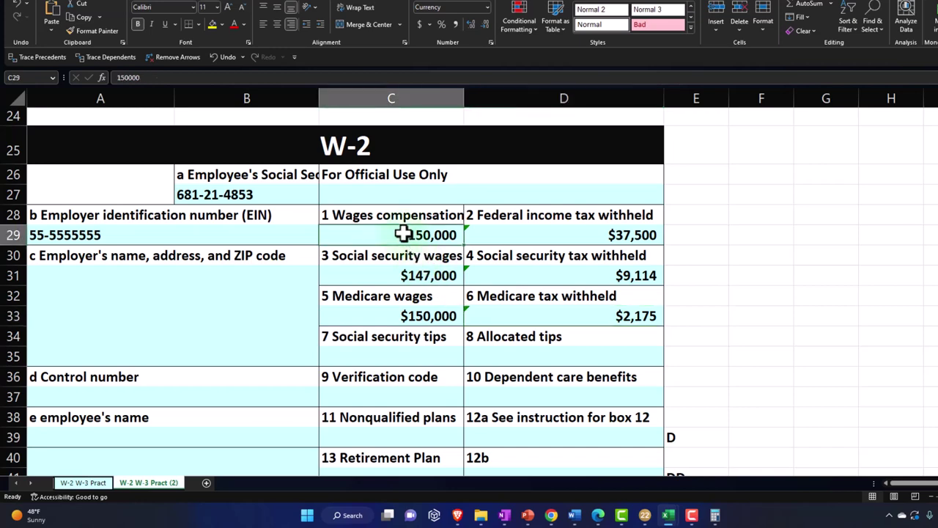
click(404, 275)
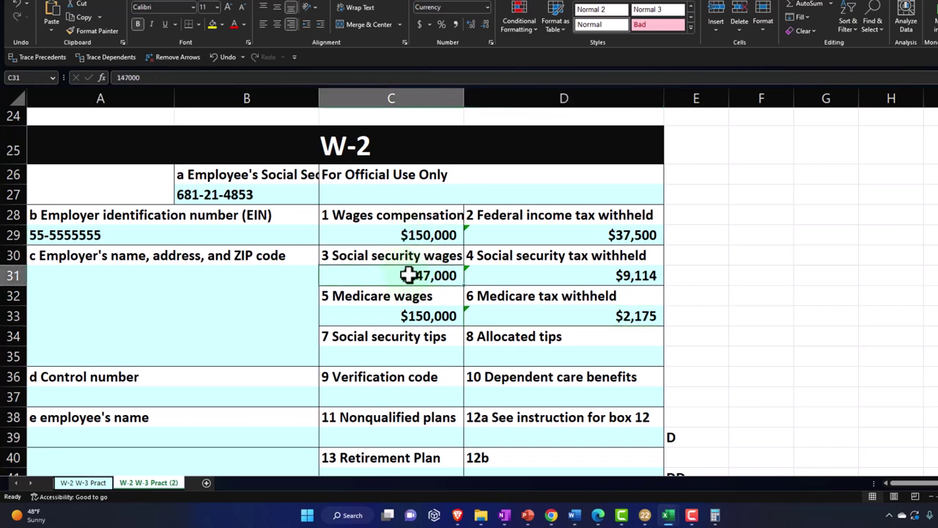
Examine the box 1, 3 and 5 wages and the box 12a code D amount on the second W-2
scroll(440, 249, down, 5)
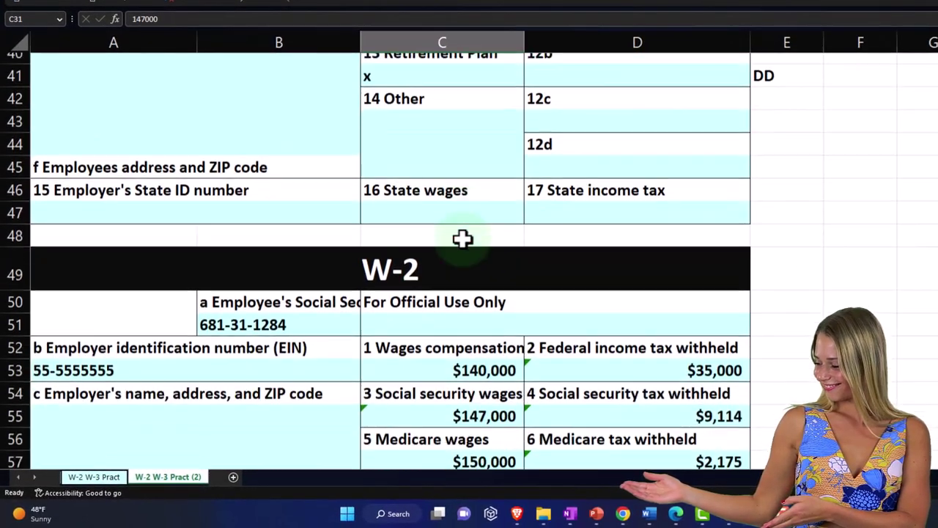
scroll(462, 239, down, 2)
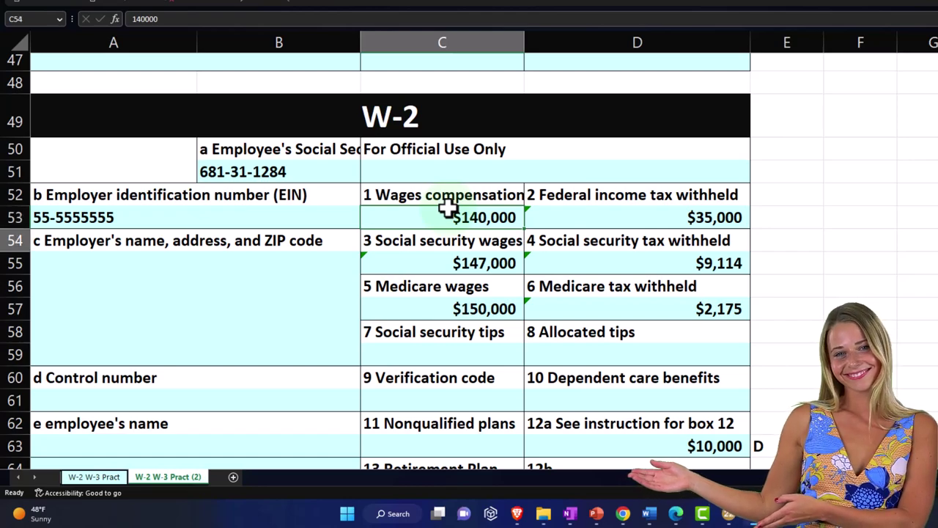
key(Down)
key(Down)
key(Down)
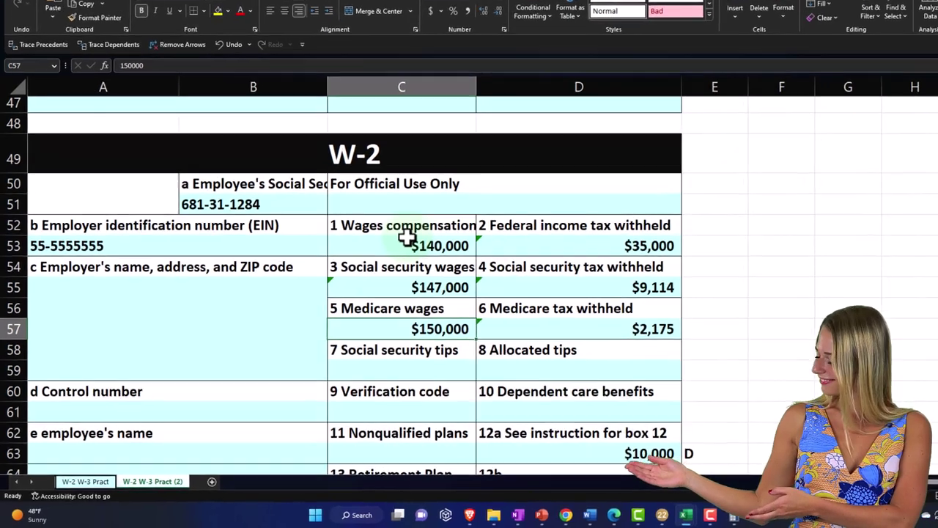
key(Up)
key(Up)
key(Up)
key(Up)
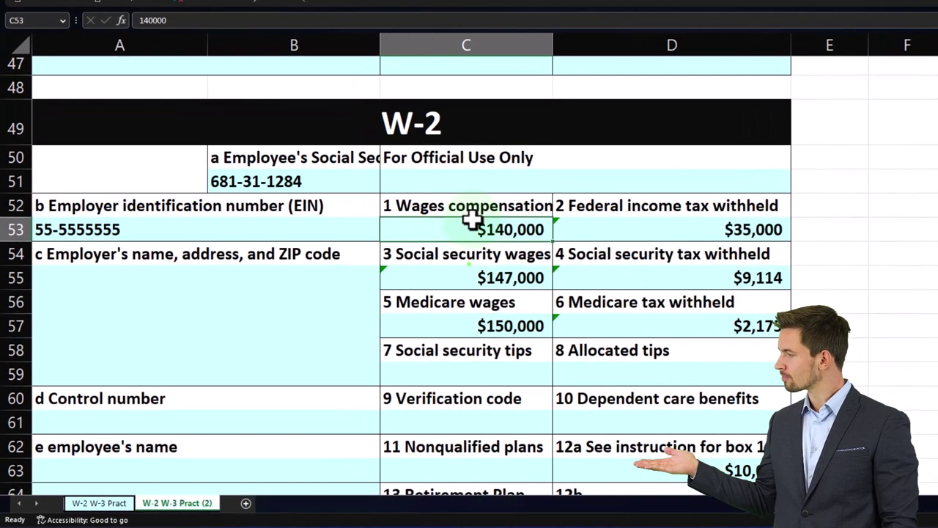
scroll(506, 282, down, 1)
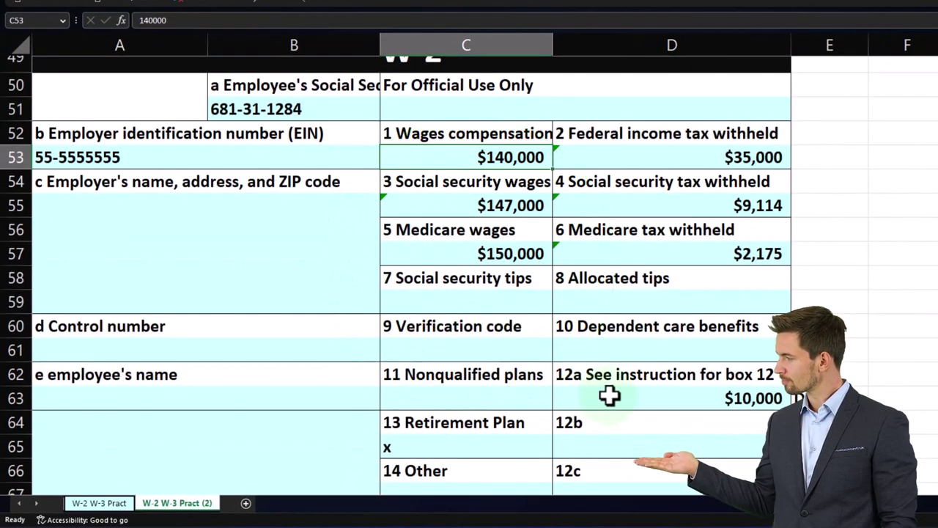
click(609, 396)
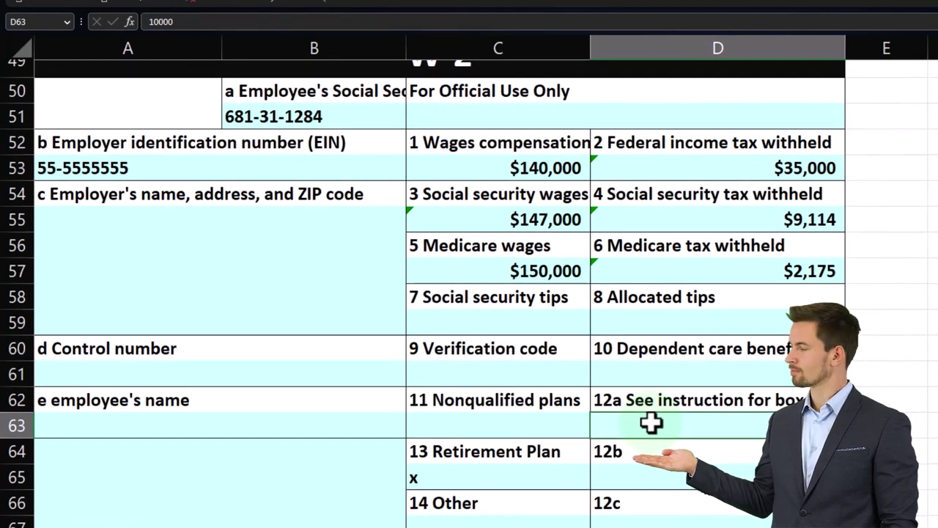
click(515, 270)
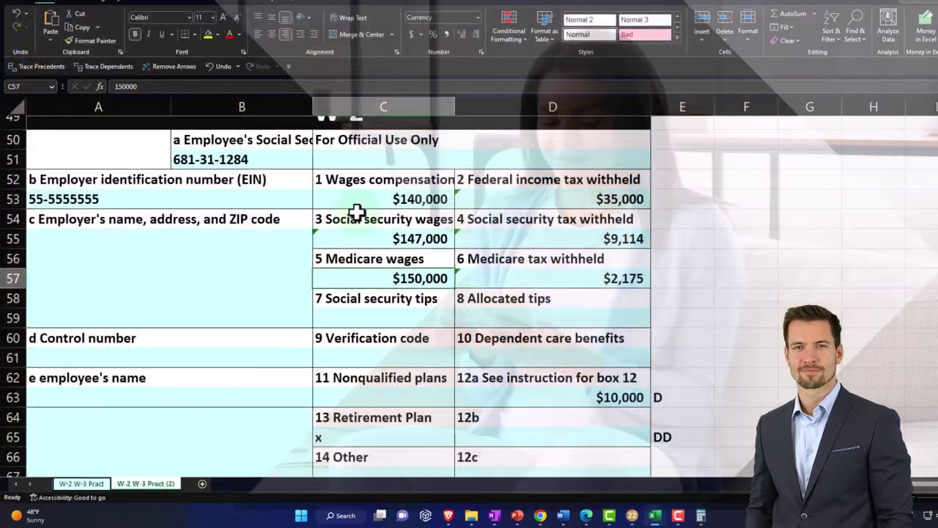
scroll(357, 213, up, 1)
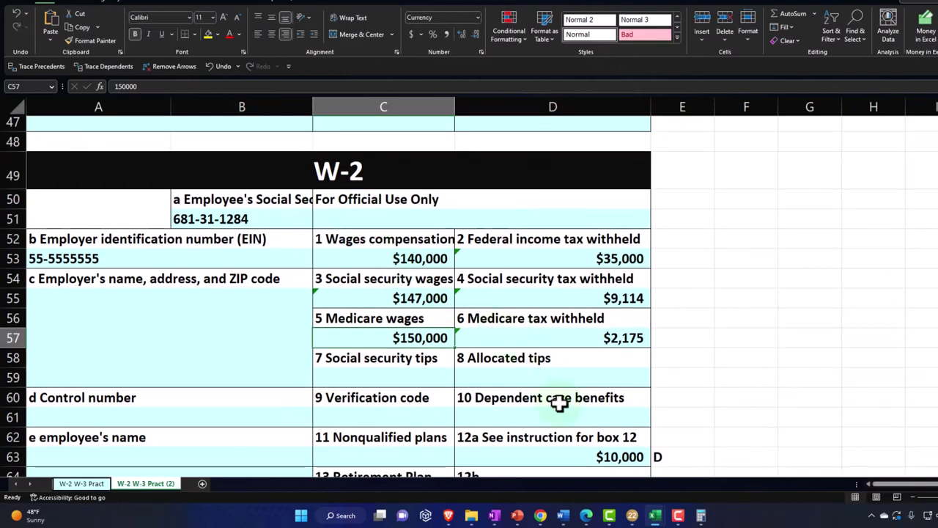
Switch to Lacerte and set the Wages of the W-2 entry to 140,000 in the Wages, Salaries, Tips detail
click(632, 515)
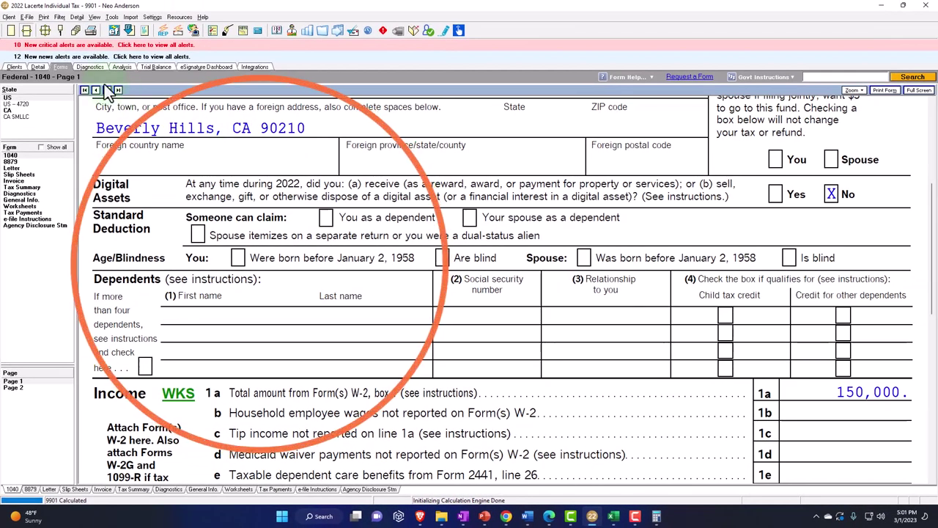
click(42, 69)
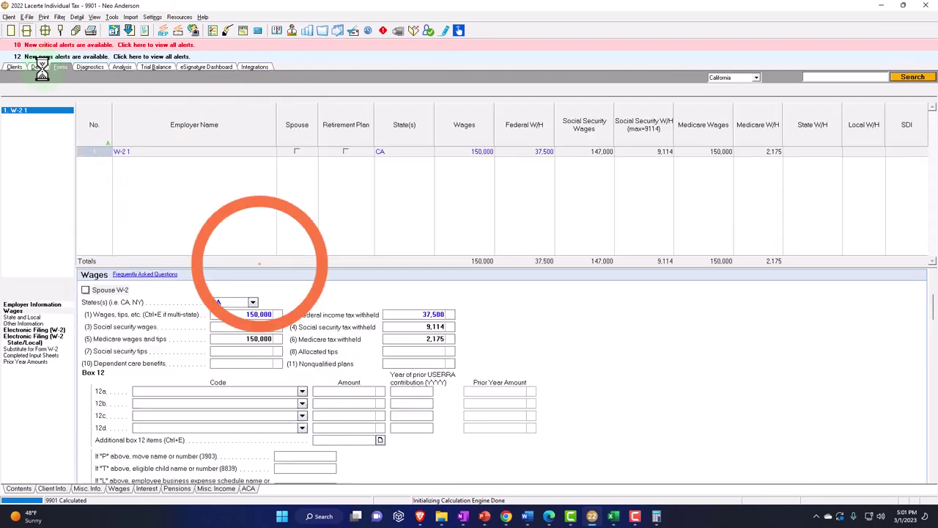
click(458, 153)
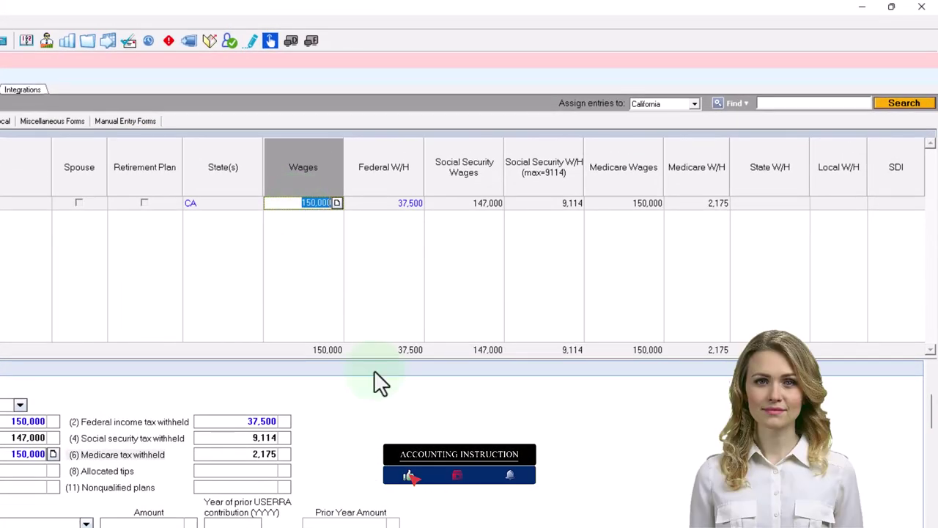
text(140,00)
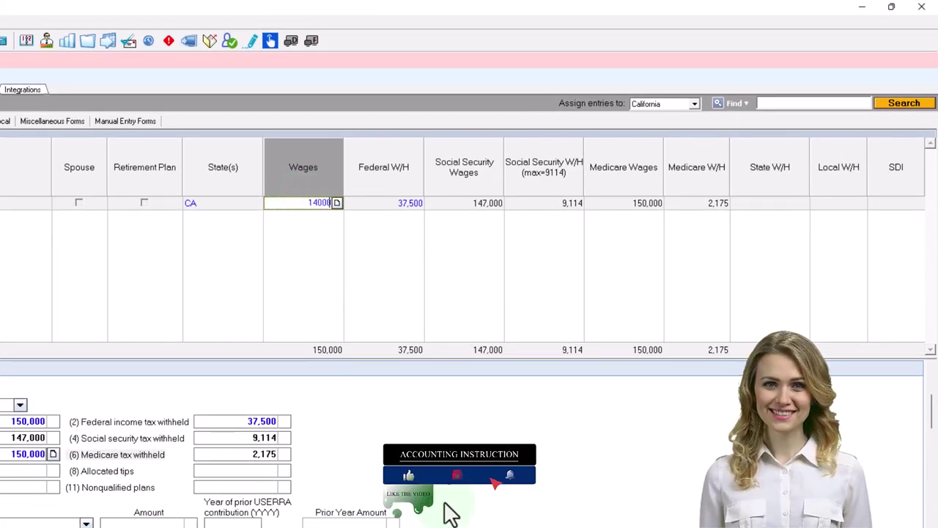
text(0)
key(Tab)
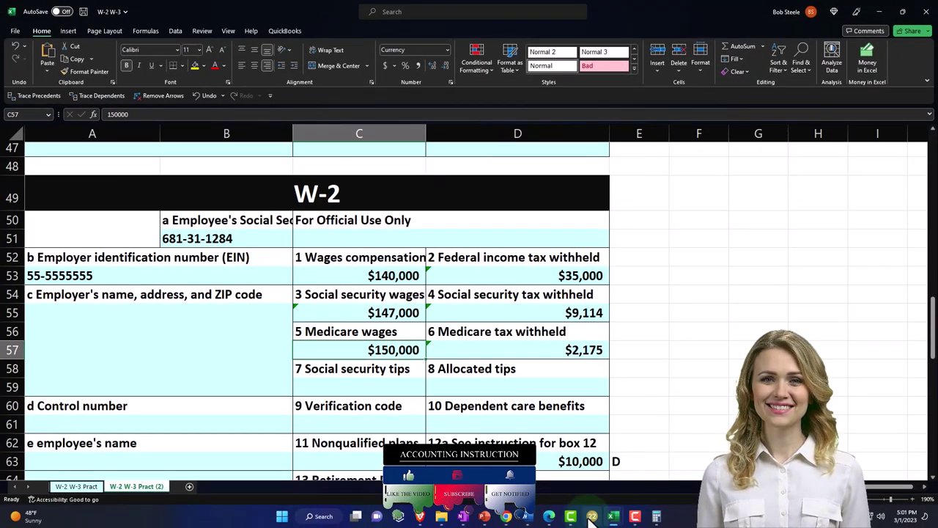
Set the W-2's Federal W/H to 35,000 in Lacerte
click(593, 516)
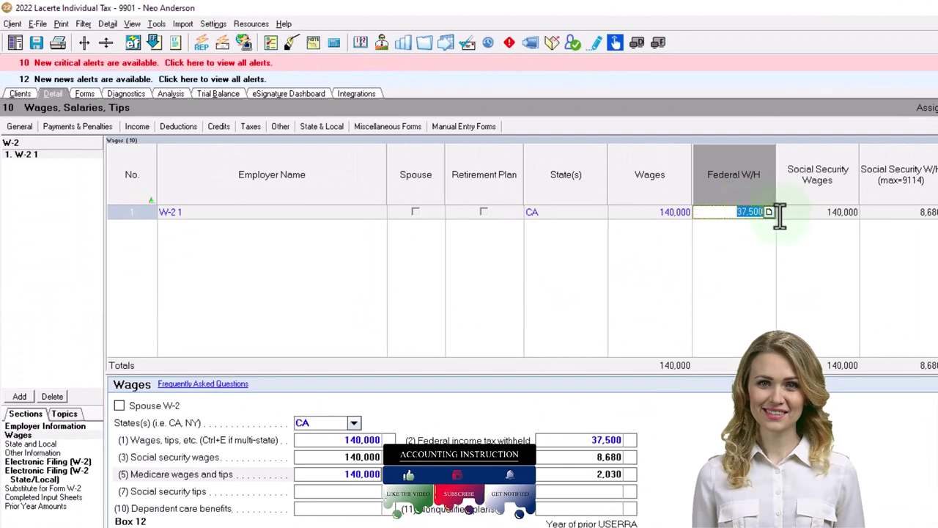
text(35101)
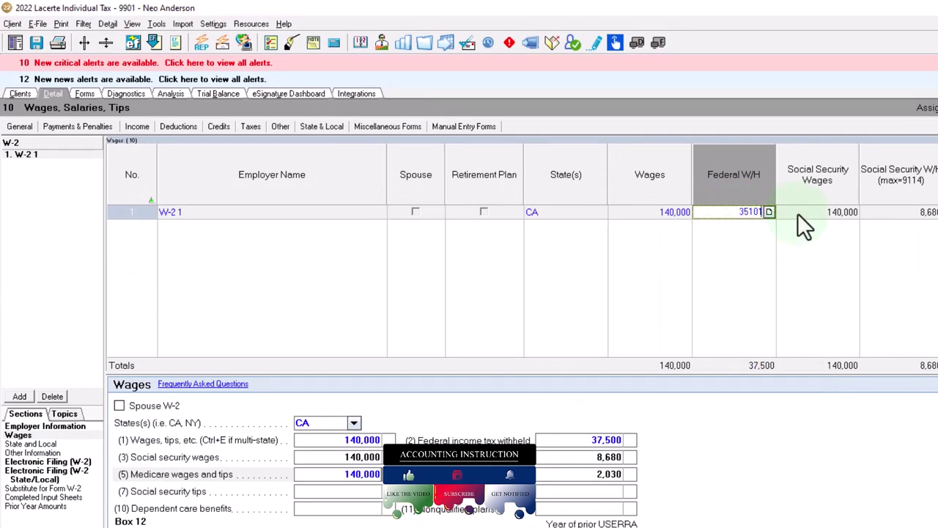
key(BackSpace)
key(BackSpace)
key(BackSpace)
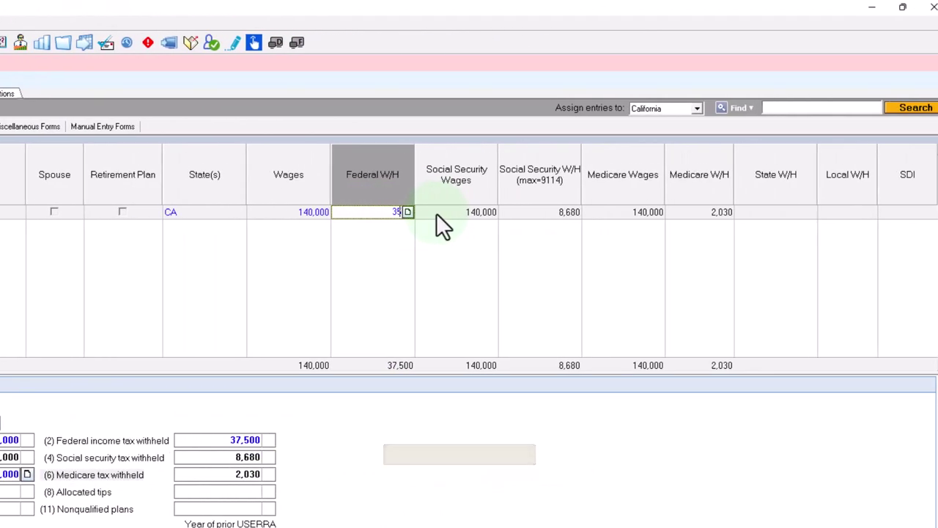
text(000)
key(Tab)
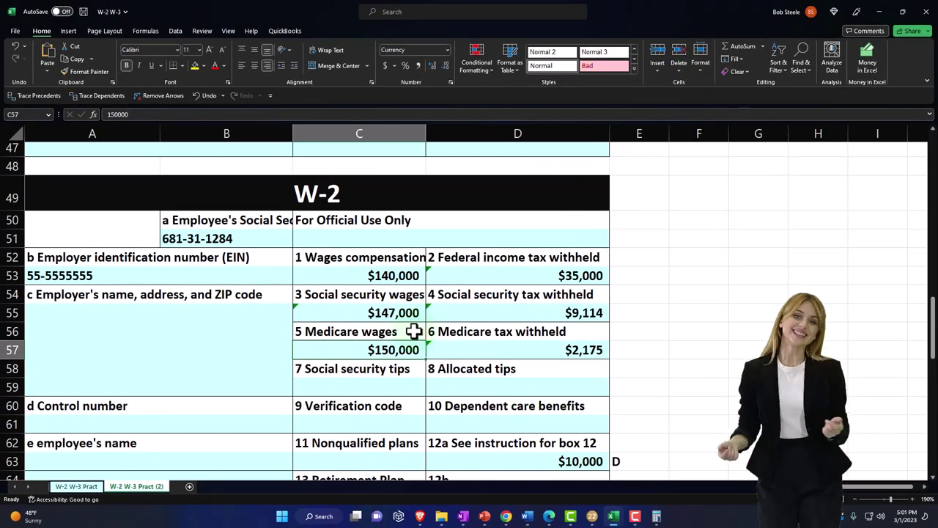
Compare the two W-2 examples in Excel, and set the W-2's Social Security Wages in Lacerte to 147,000
scroll(414, 332, up, 4)
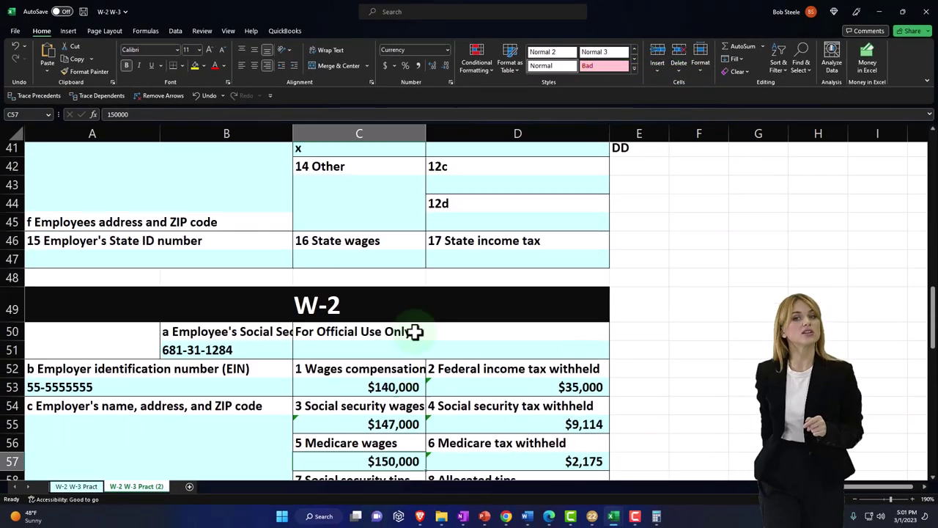
scroll(414, 331, up, 3)
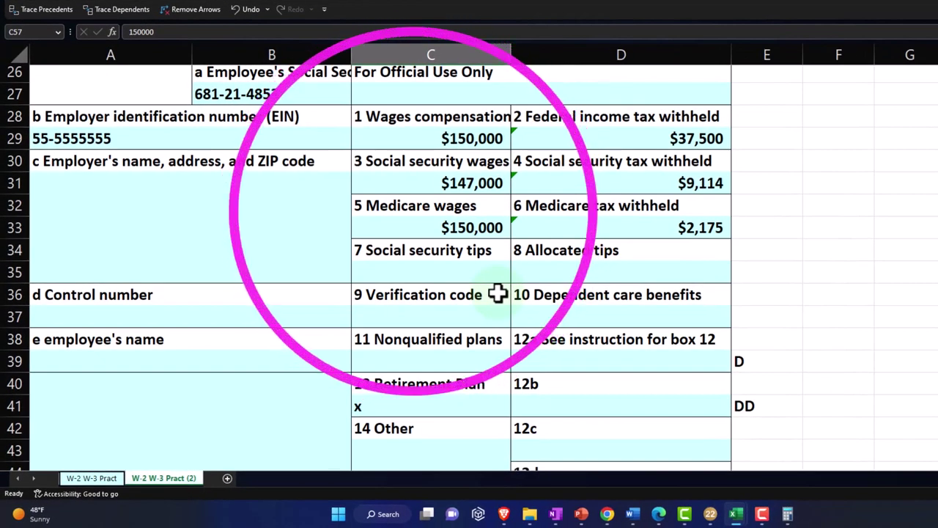
scroll(428, 319, down, 7)
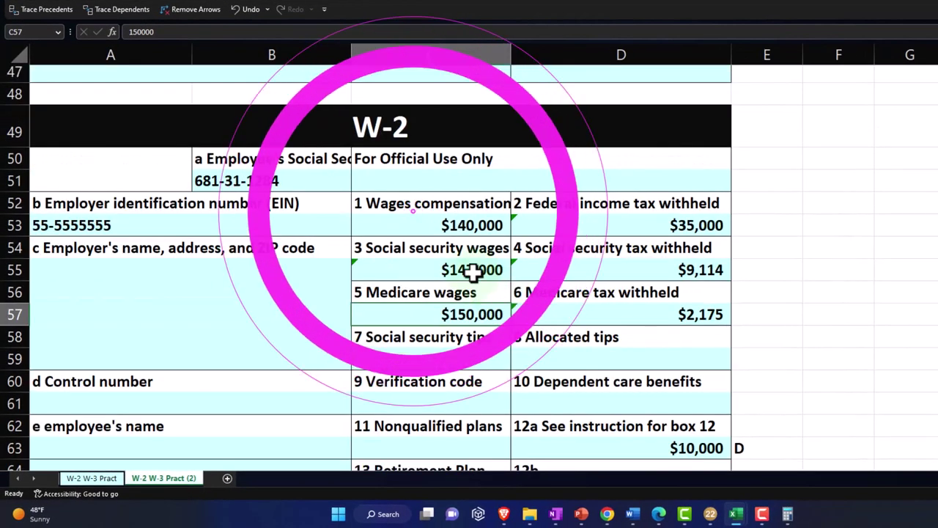
click(454, 227)
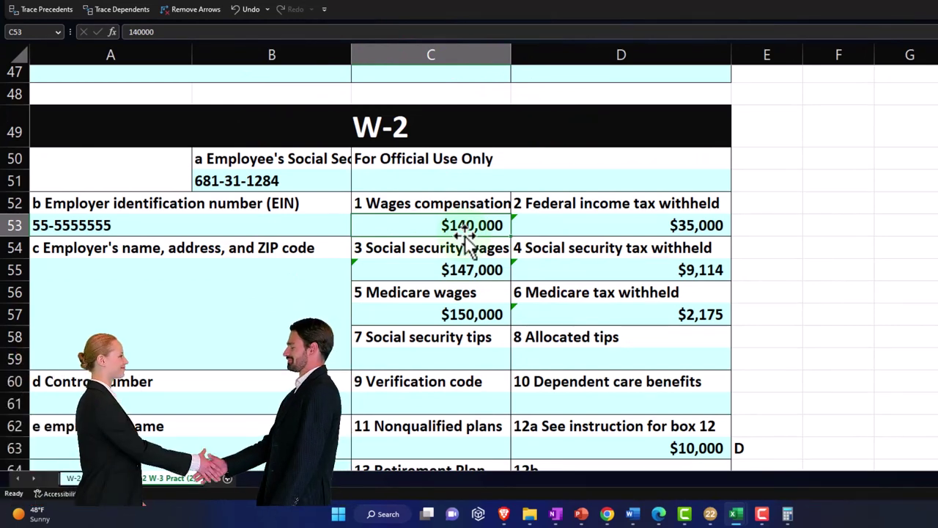
click(652, 444)
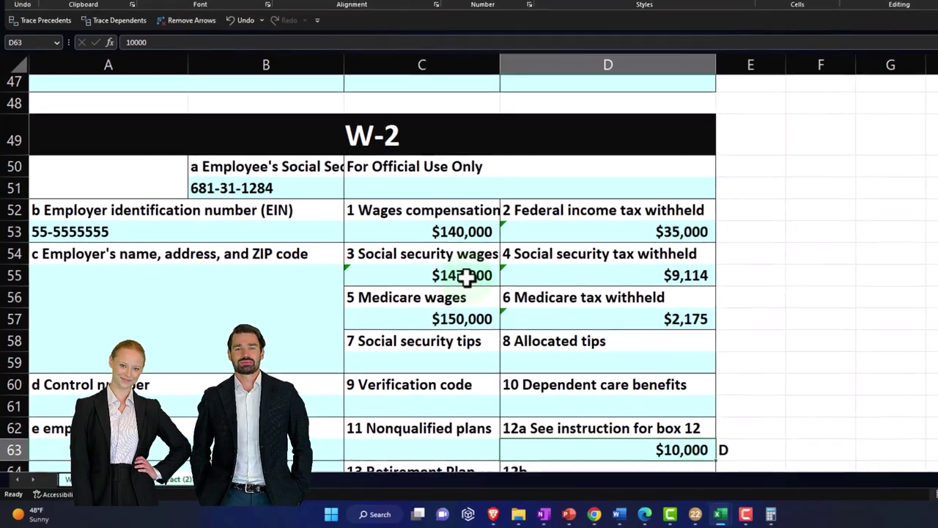
click(469, 269)
click(628, 516)
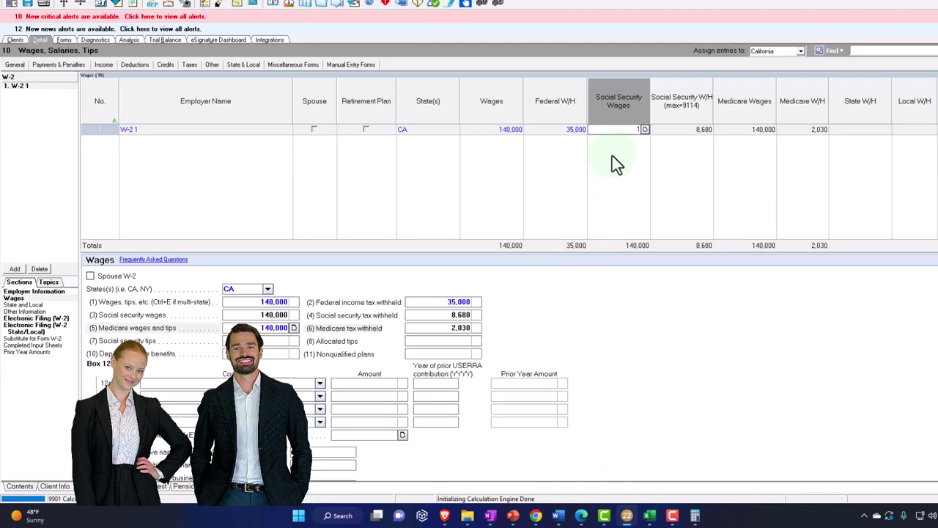
text(000)
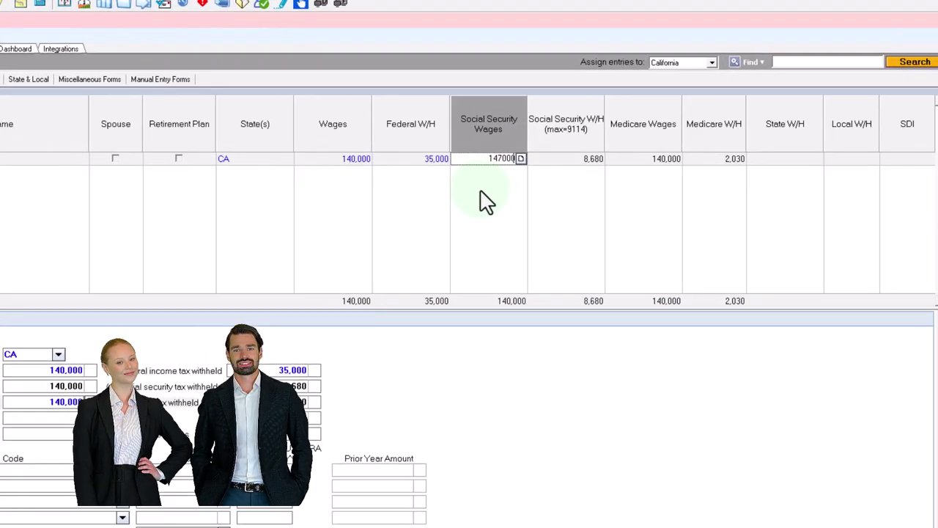
key(Tab)
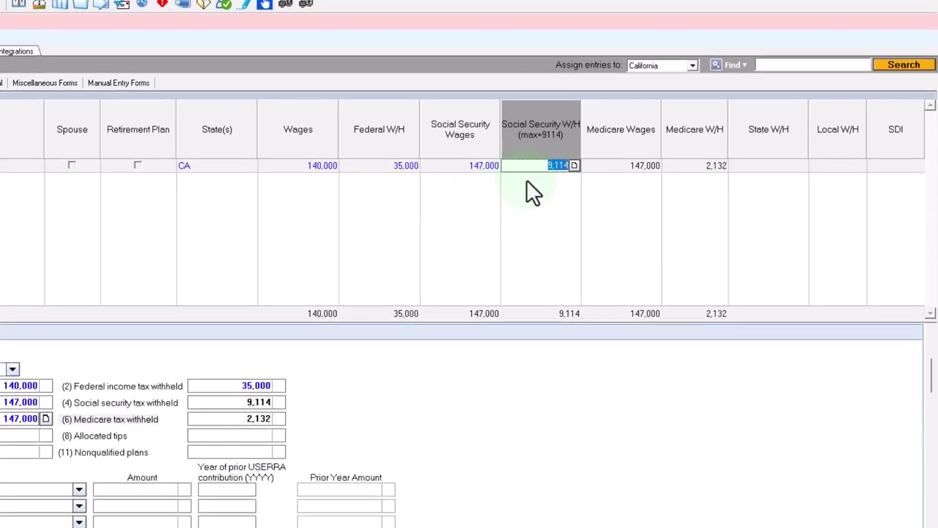
Set the W-2's Medicare Wages to 150,000 in Lacerte, and check the entries against the second W-2 in Excel
key(Tab)
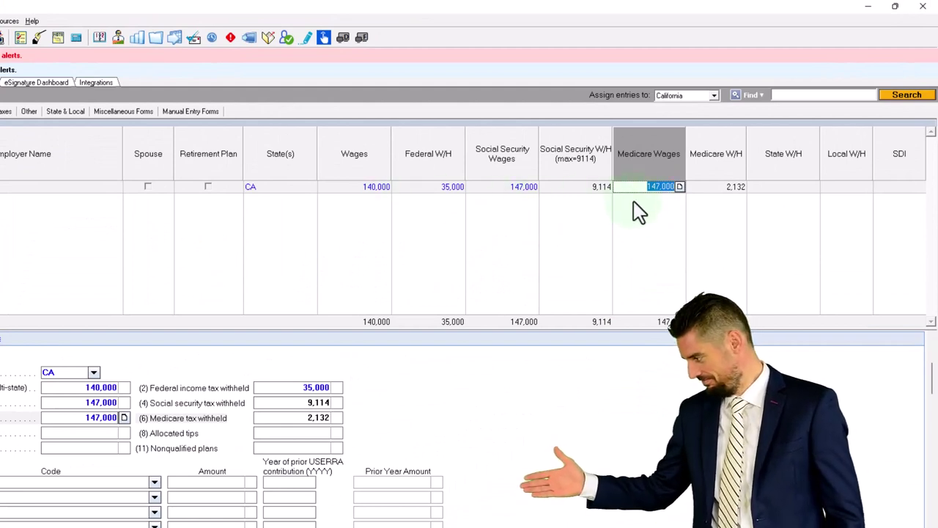
text(150000)
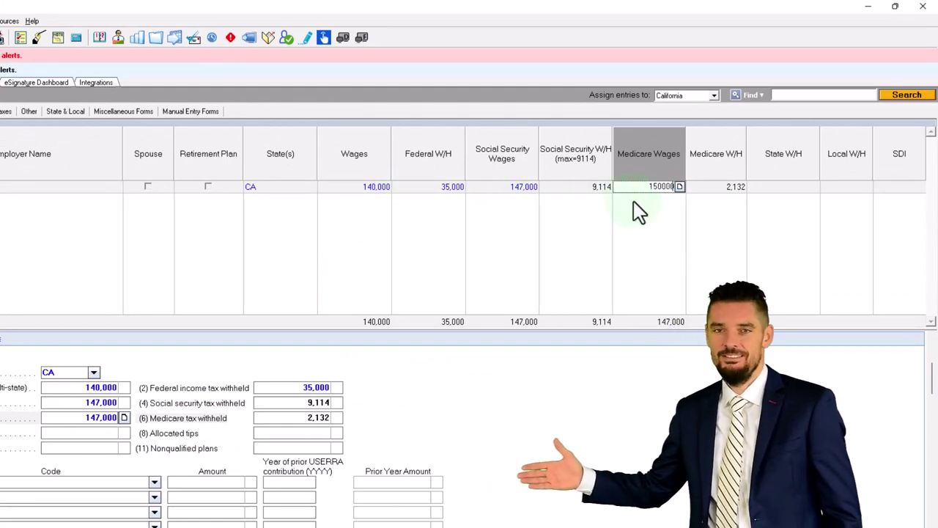
key(Tab)
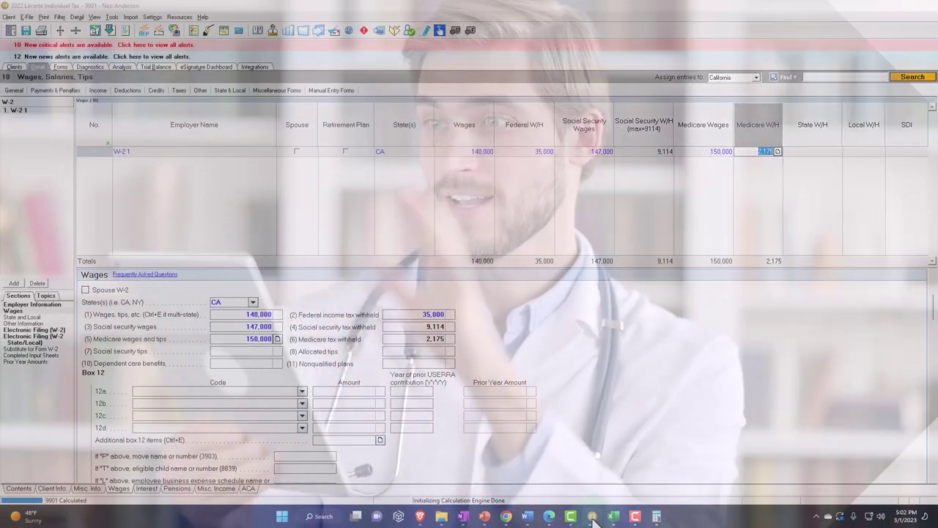
click(614, 516)
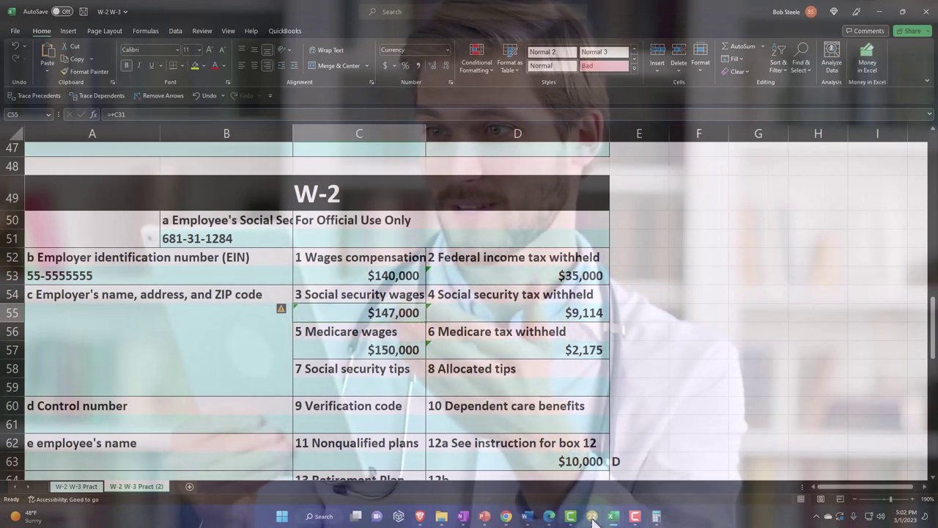
scroll(572, 411, down, 1)
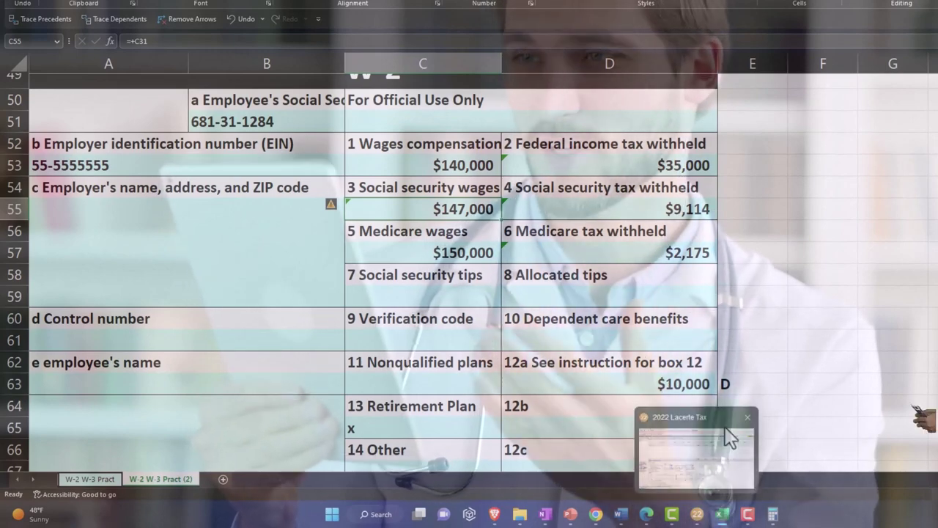
Switch to Lacerte and enter box 12a of the W-2 as code D - Elective deferrals to 401(k) plan, amount 10,000
click(746, 372)
click(747, 382)
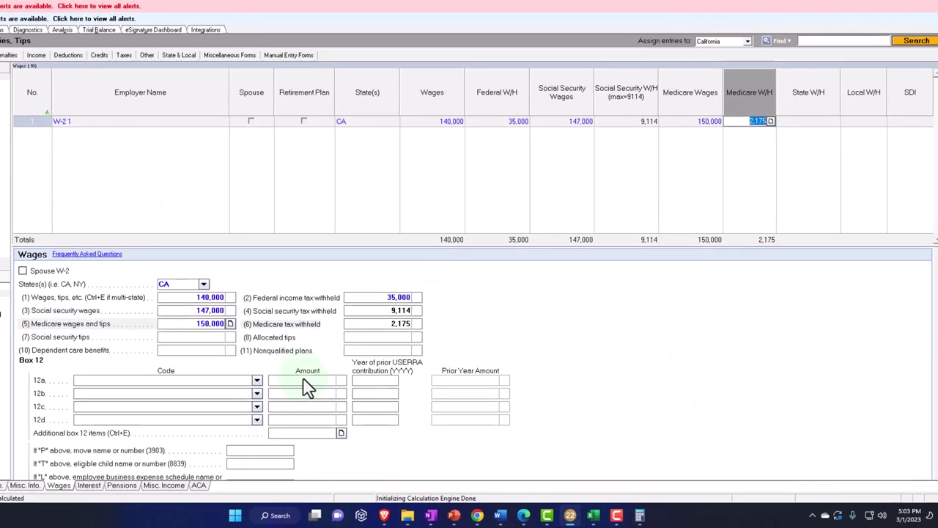
click(257, 382)
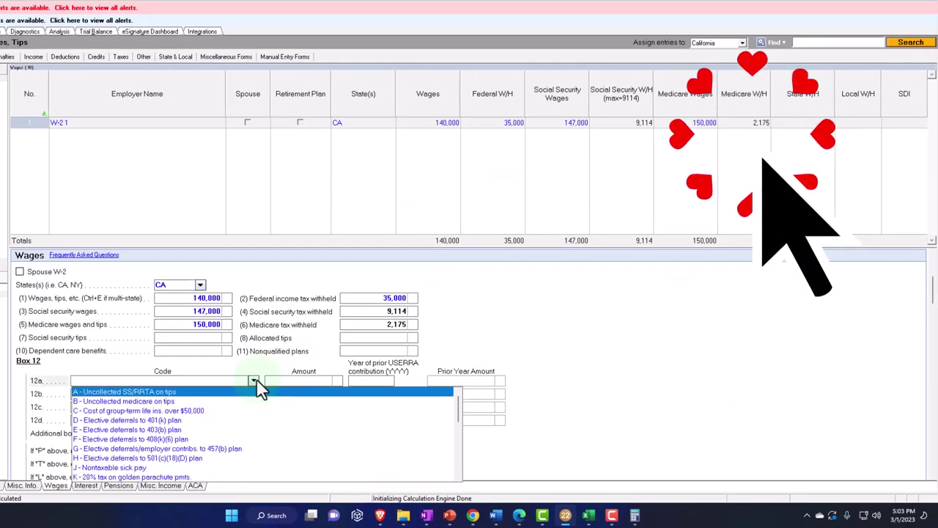
click(249, 421)
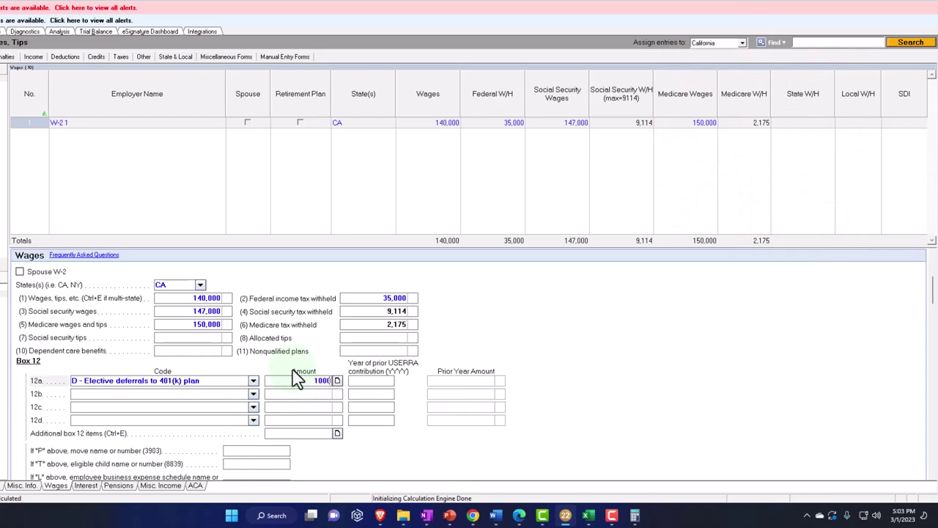
key(Tab)
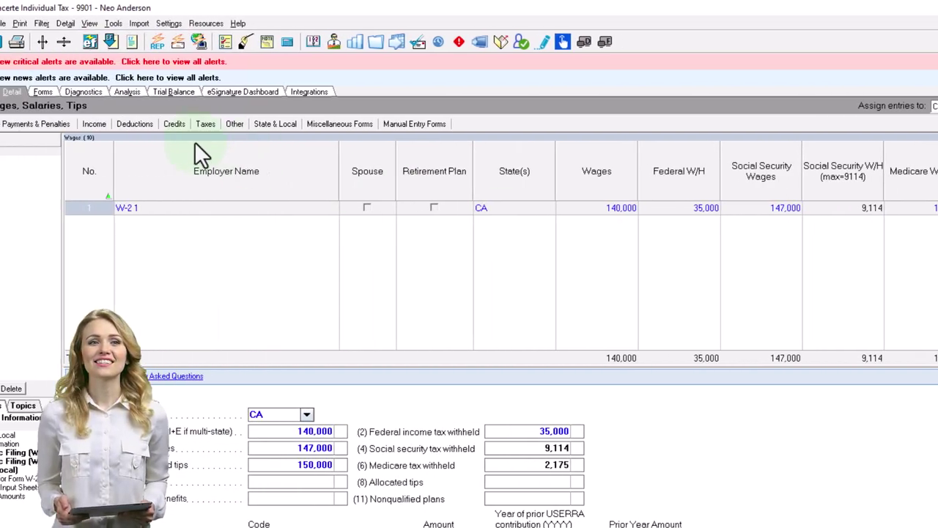
Review the W-2 wages and federal withholding on pages 1 and 2 of Form 1040, and return to page 1
click(83, 92)
scroll(440, 242, down, 8)
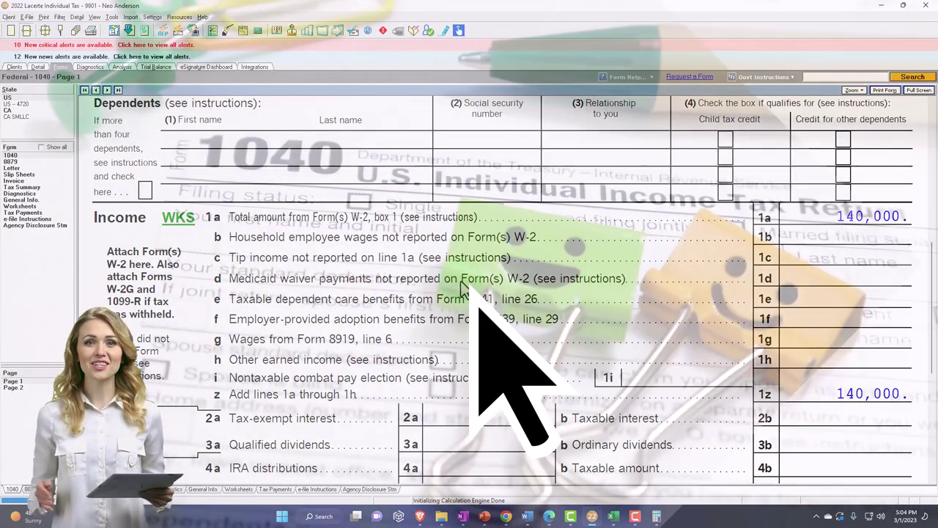
scroll(817, 266, down, 5)
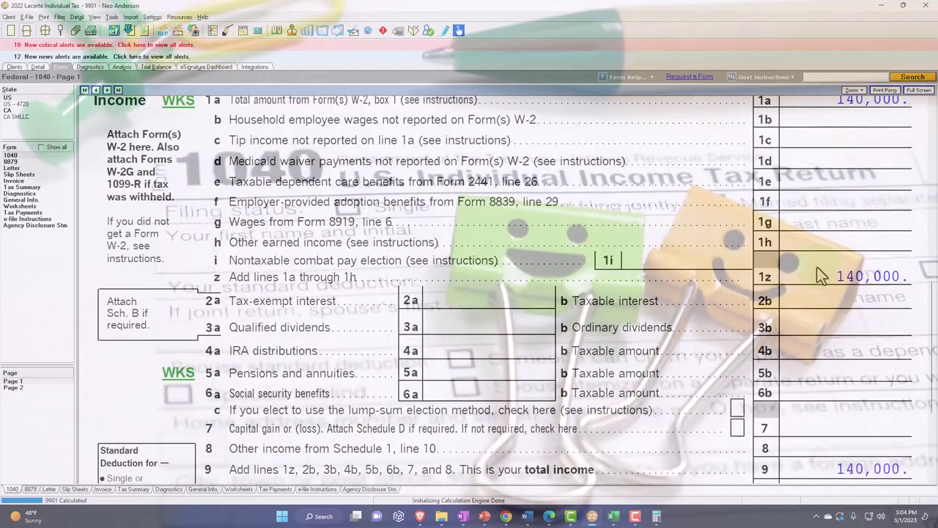
scroll(816, 267, down, 3)
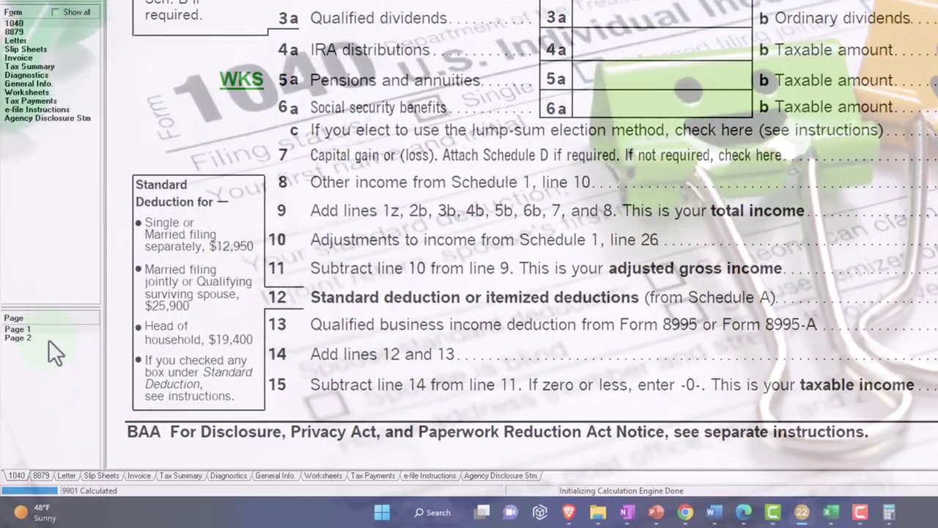
click(48, 340)
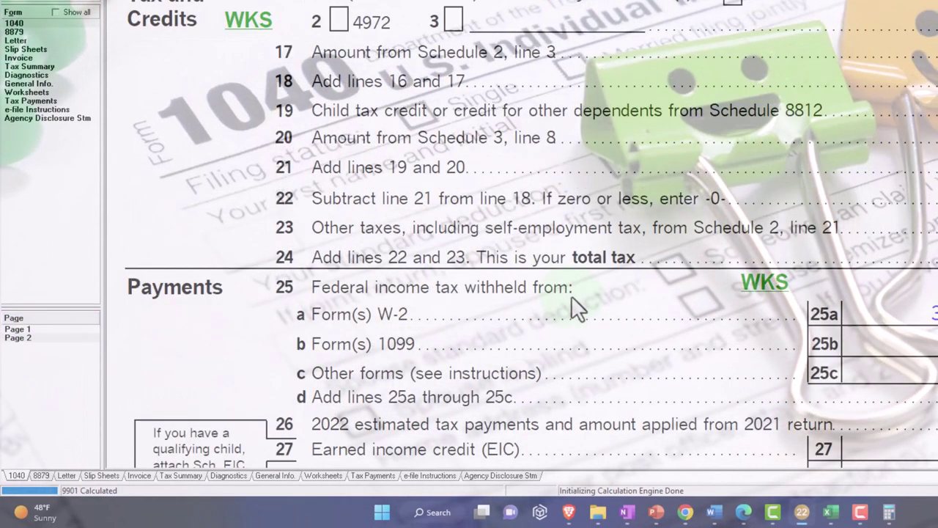
click(24, 330)
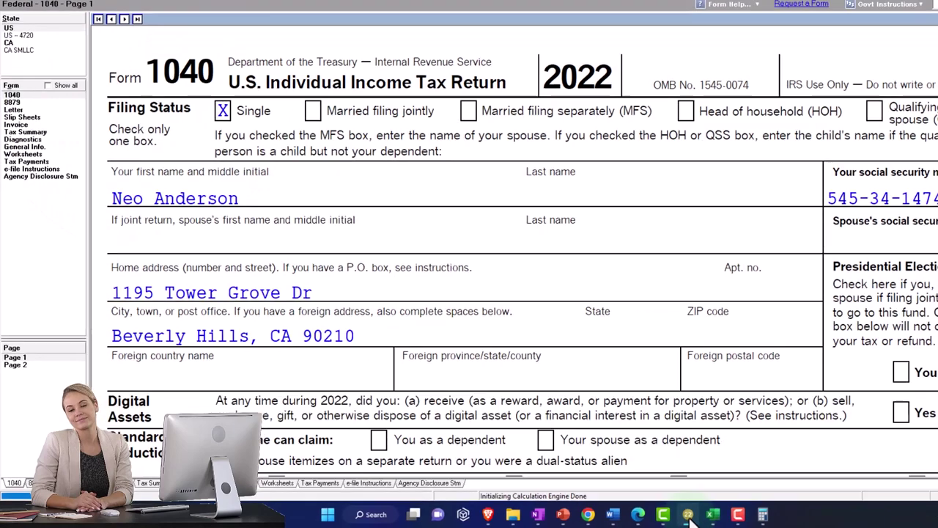
Switch to Excel and check the wage and withholding boxes of the first W-2 example
click(712, 516)
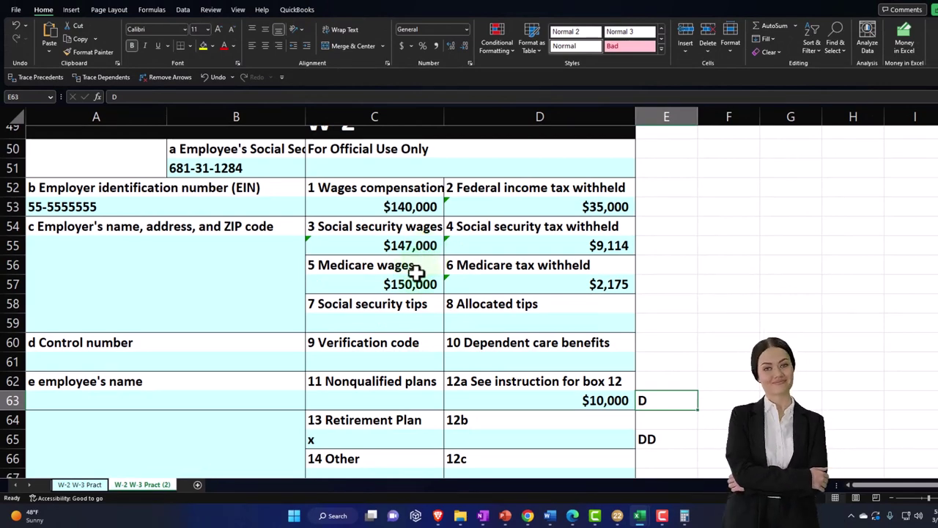
scroll(407, 283, up, 15)
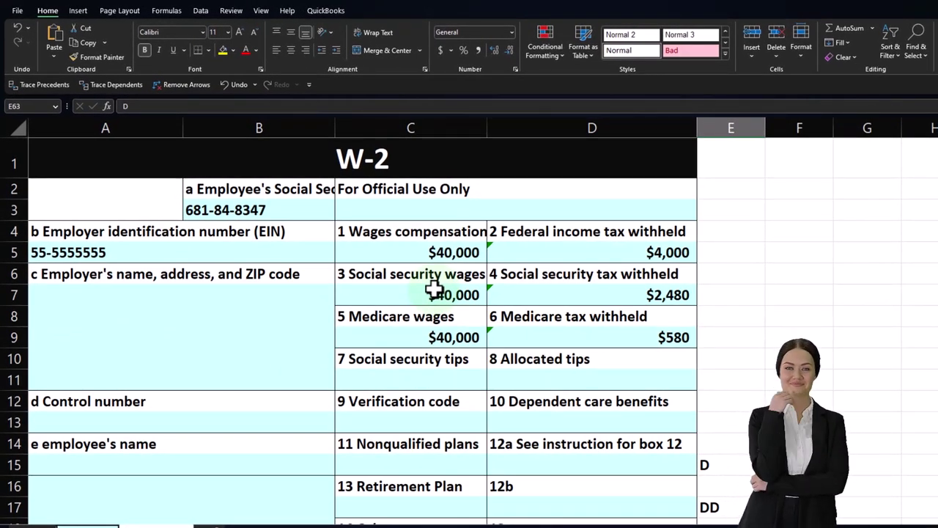
click(447, 293)
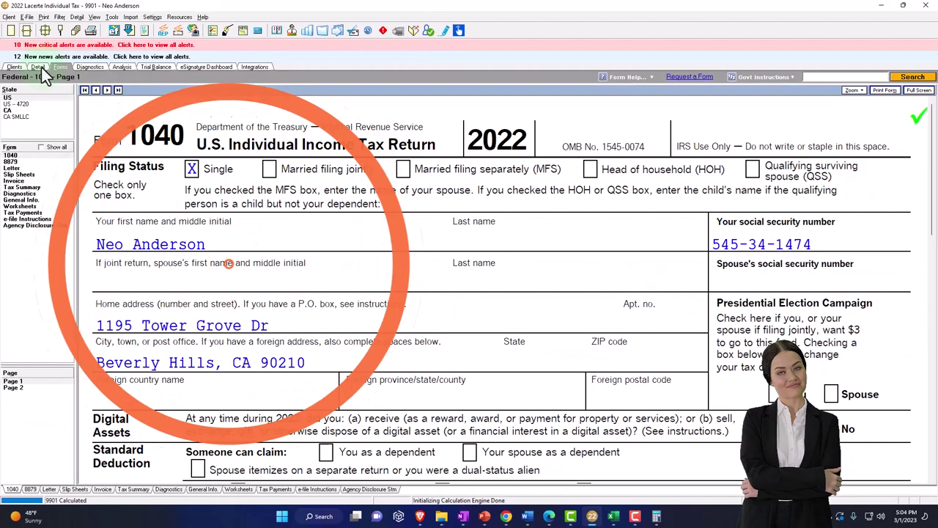
Add a second W-2 in Lacerte's Wages, Salaries, Tips detail, with employer W-2 1 and state CA
click(41, 67)
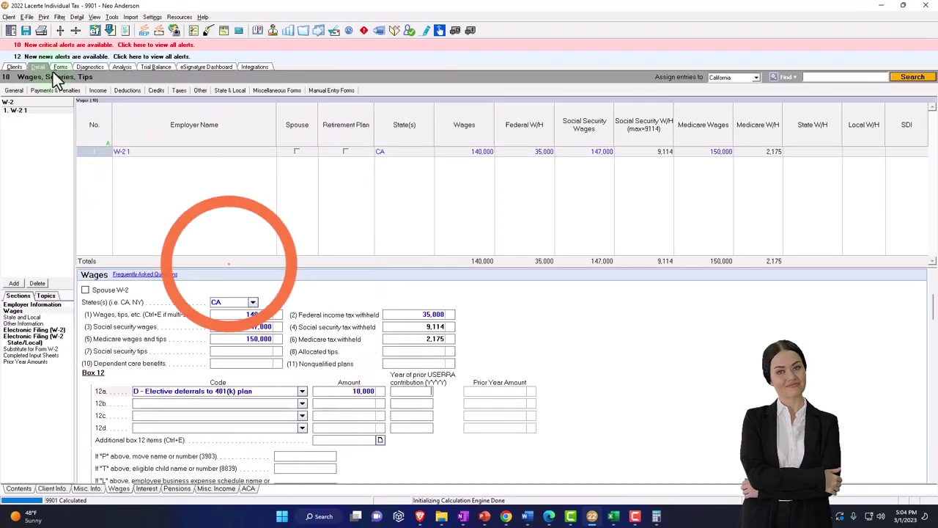
click(19, 284)
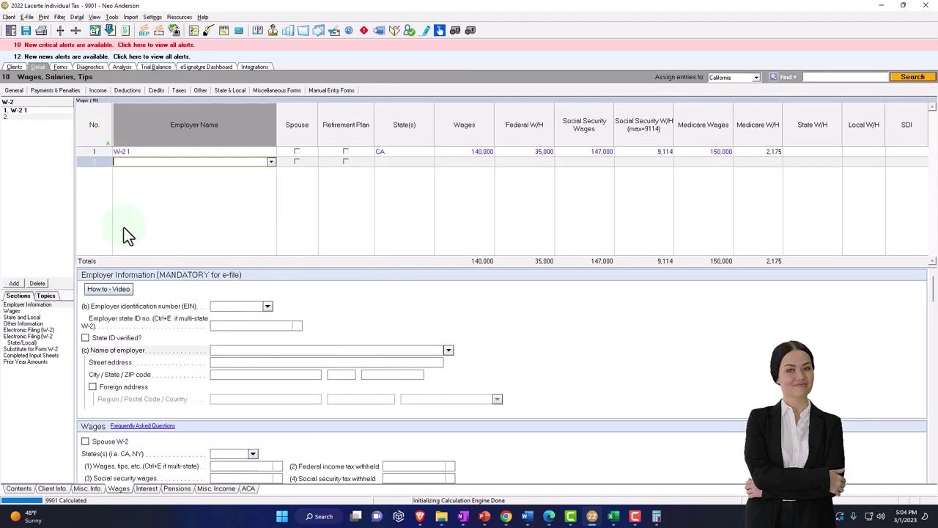
click(149, 177)
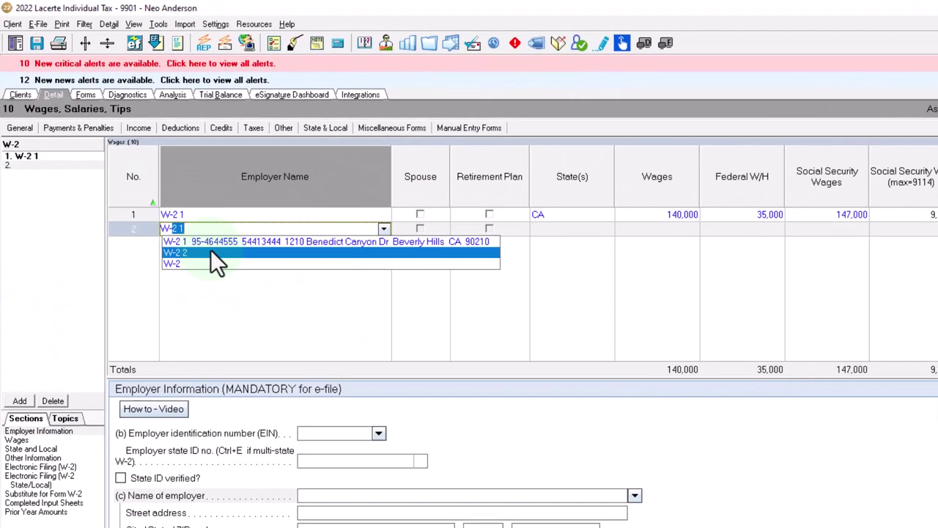
click(210, 249)
key(Tab)
key(Tab)
key(Tab)
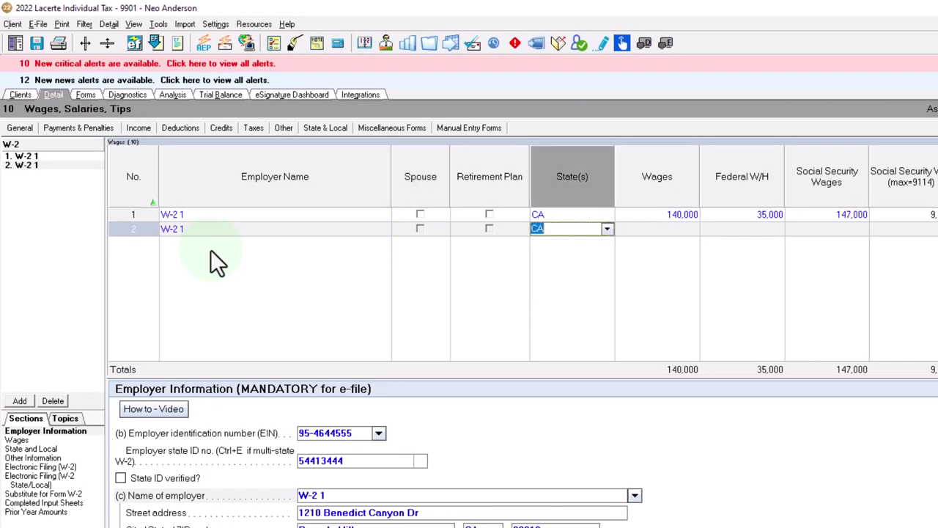
Set the second W-2's Wages to 40,000 and its Federal W/H to 4,000
text(40,000)
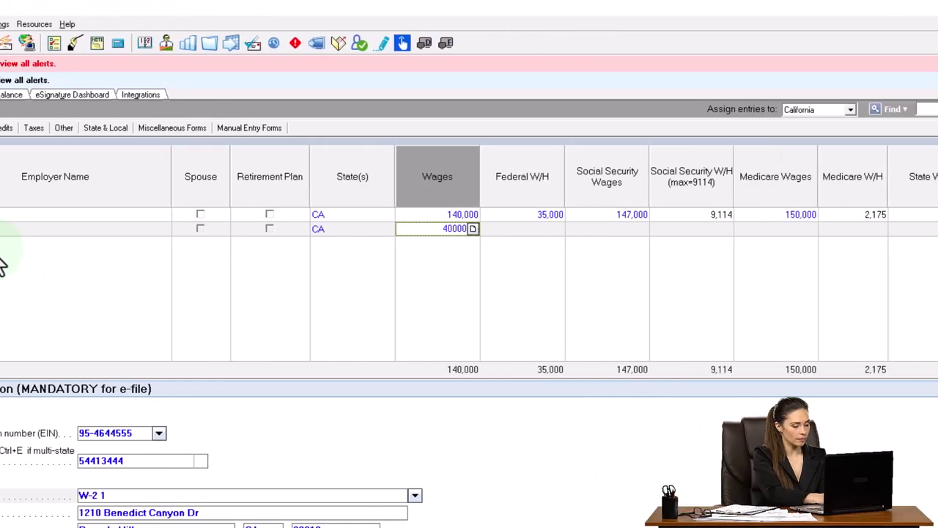
key(Tab)
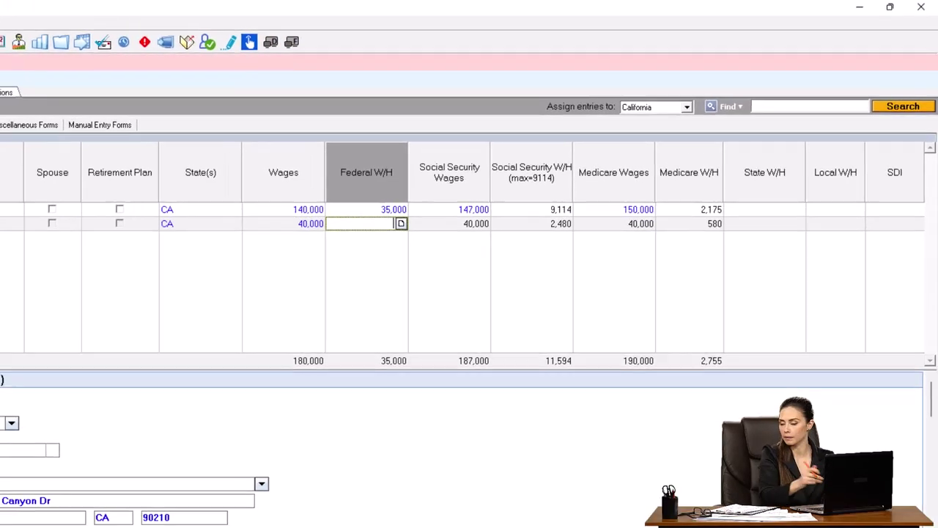
mouse_move(614, 516)
mouse_move(582, 473)
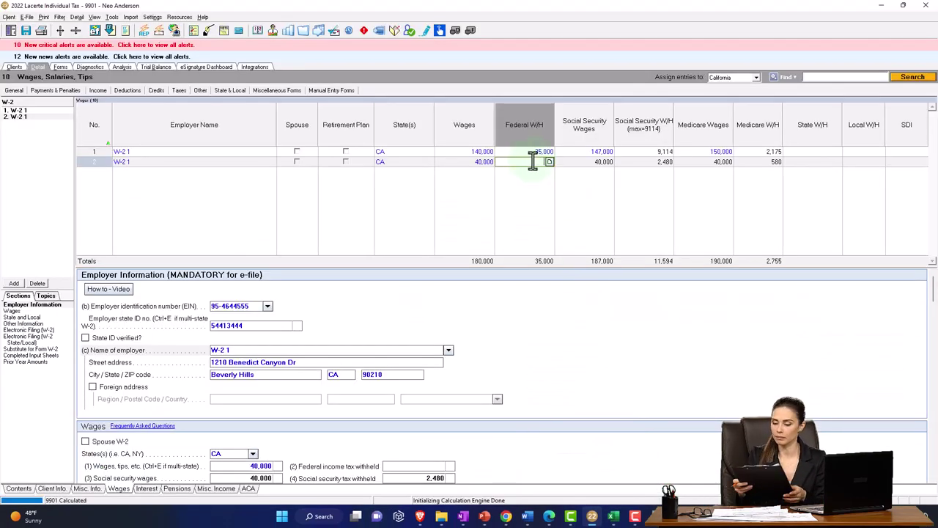
text(4,000)
key(Tab)
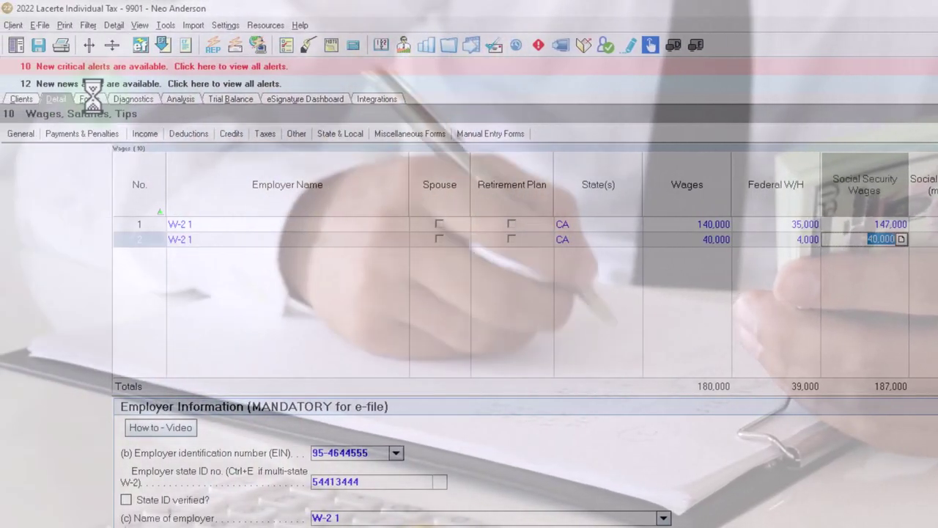
Review the combined W-2 wages on page 1 of Form 1040 and the tax and payments lines on page 2
click(91, 99)
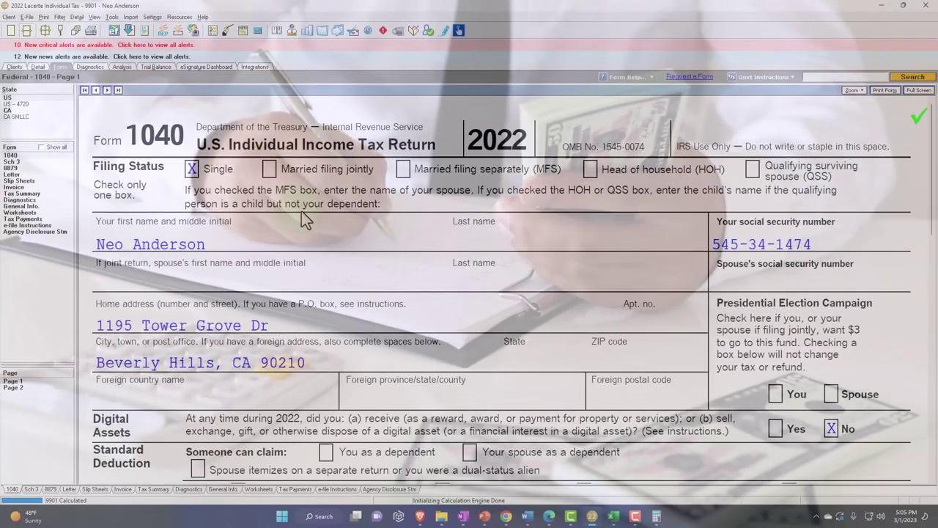
scroll(302, 211, down, 2)
scroll(301, 211, down, 4)
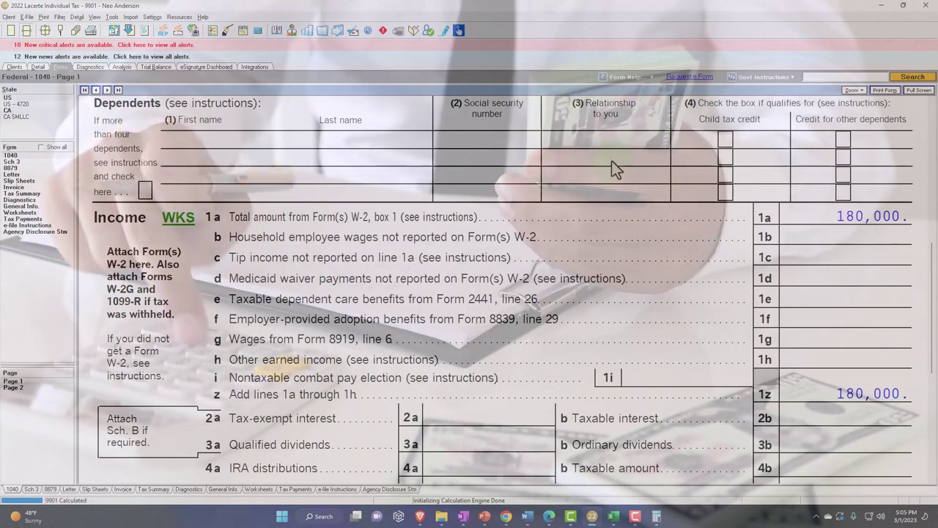
scroll(775, 218, down, 4)
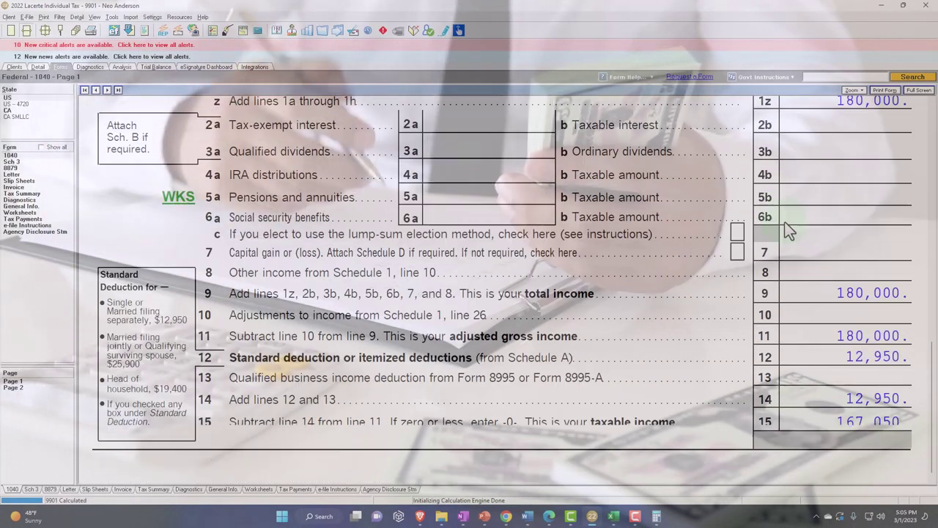
click(786, 245)
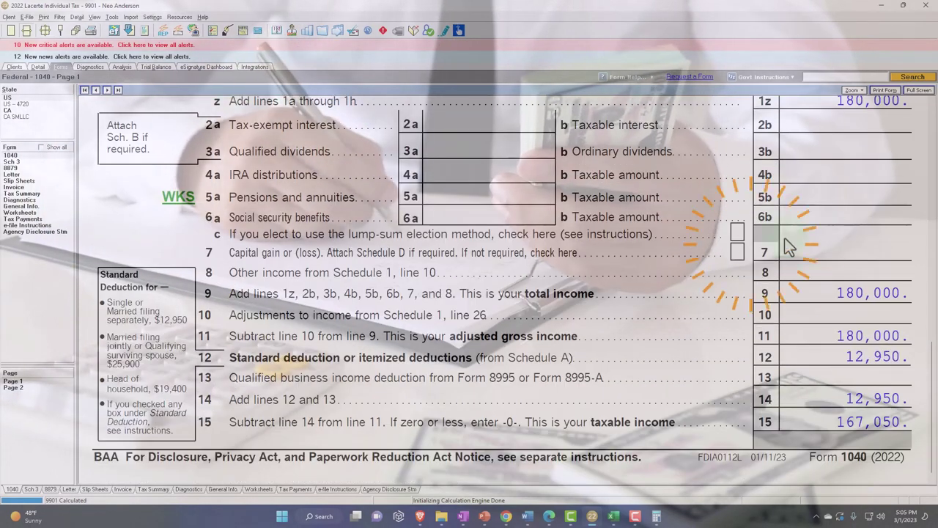
click(22, 387)
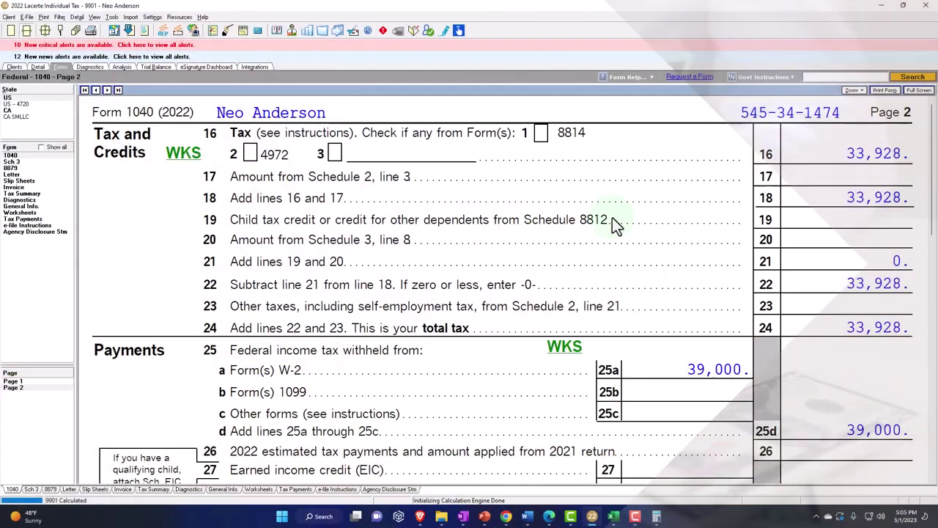
scroll(799, 235, down, 3)
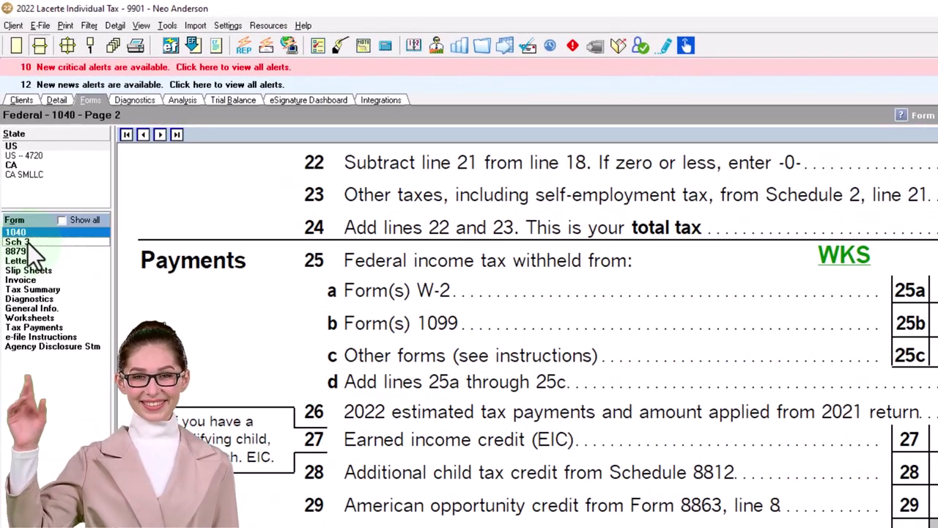
Open Schedule 3 and examine both pages, including the excess social security tax withheld on line 11
click(18, 161)
scroll(378, 359, down, 8)
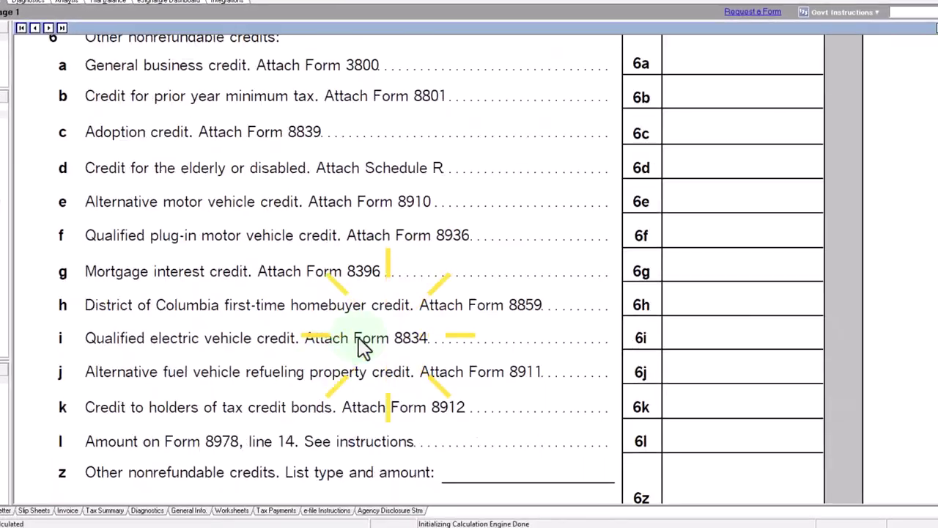
scroll(364, 348, down, 3)
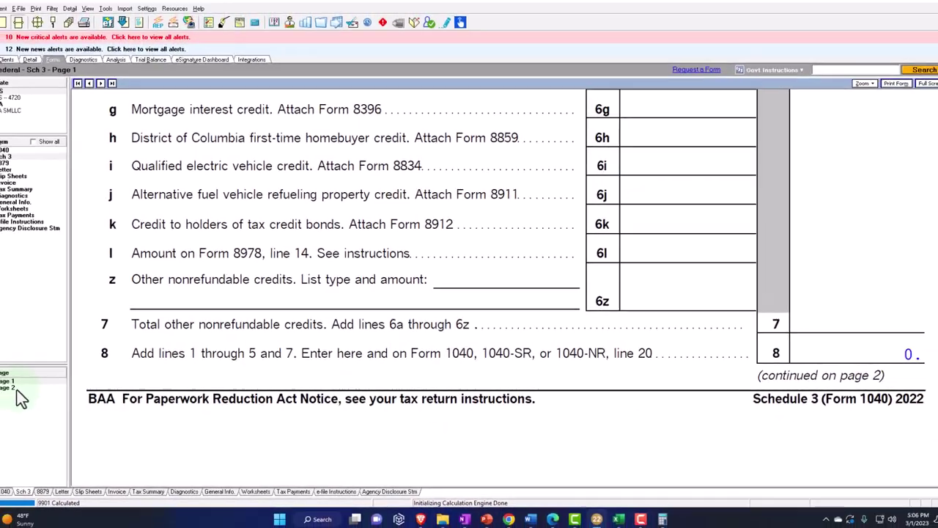
click(14, 389)
scroll(246, 347, down, 5)
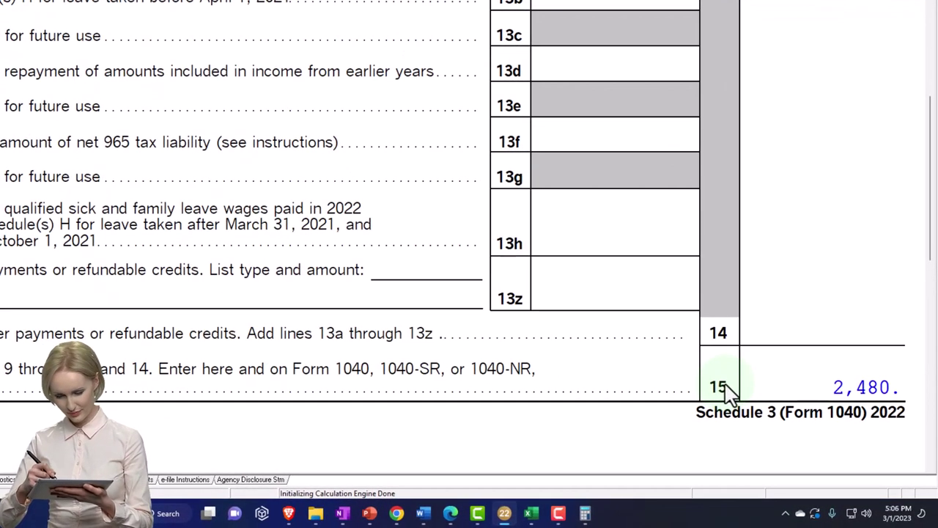
scroll(768, 415, up, 3)
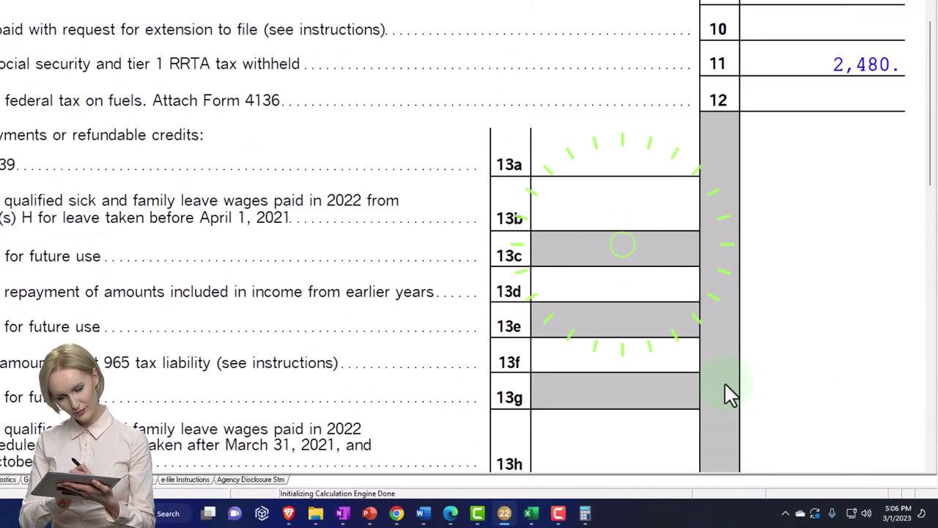
click(754, 64)
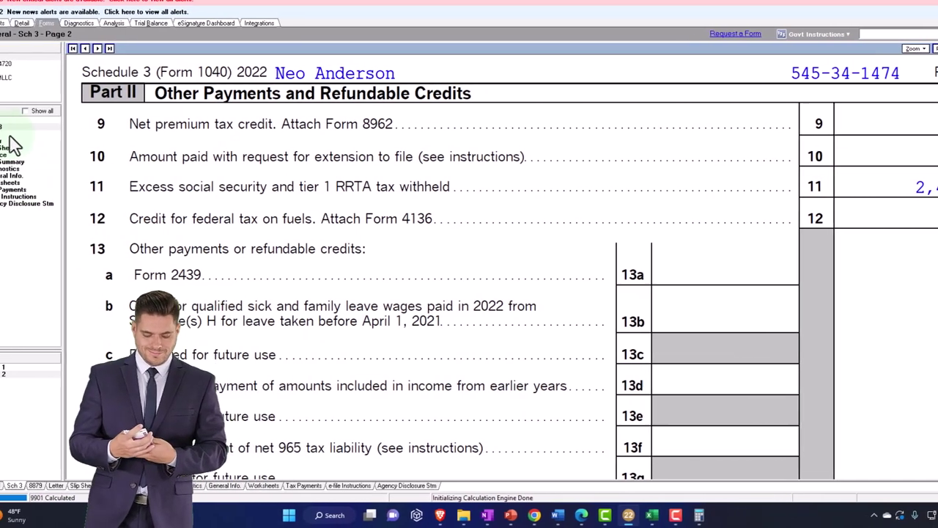
Return to page 1 of Form 1040 and review the filing status and the line 1a W-2 wages
click(117, 176)
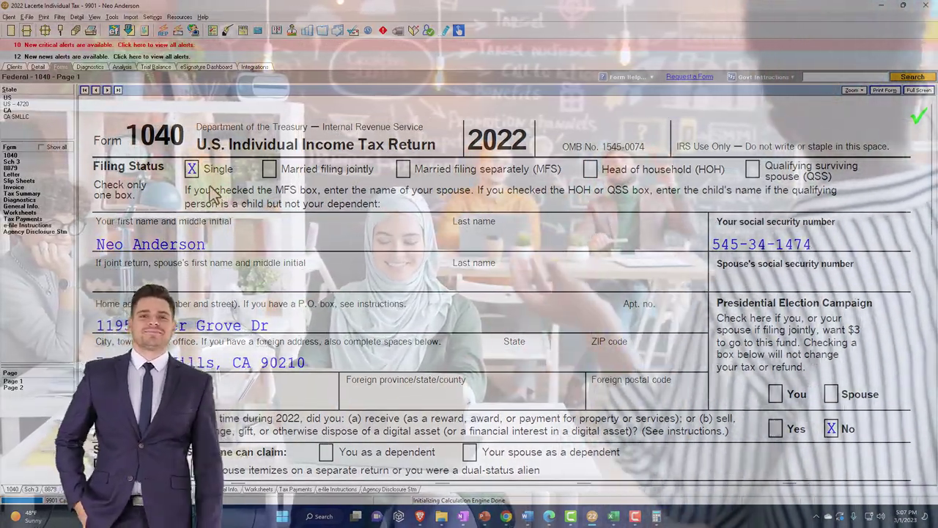
scroll(373, 288, down, 10)
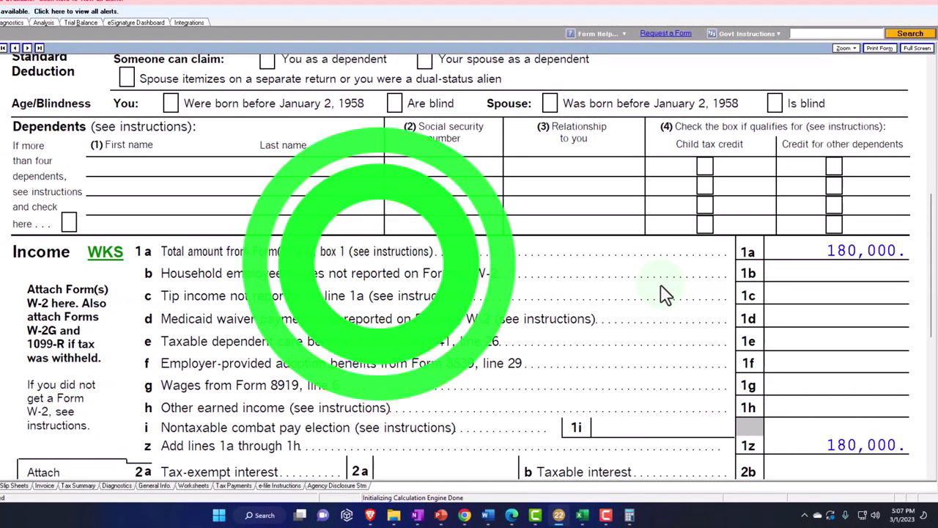
scroll(664, 293, up, 6)
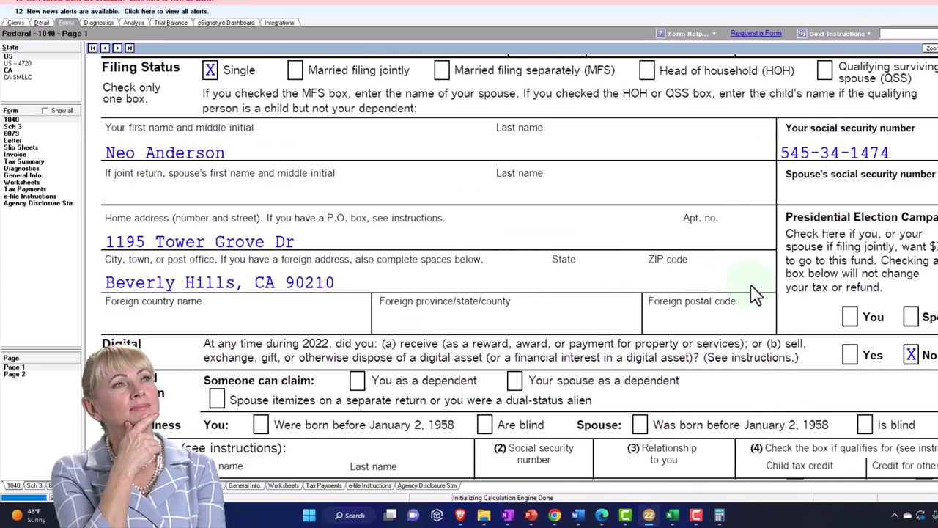
scroll(754, 294, up, 2)
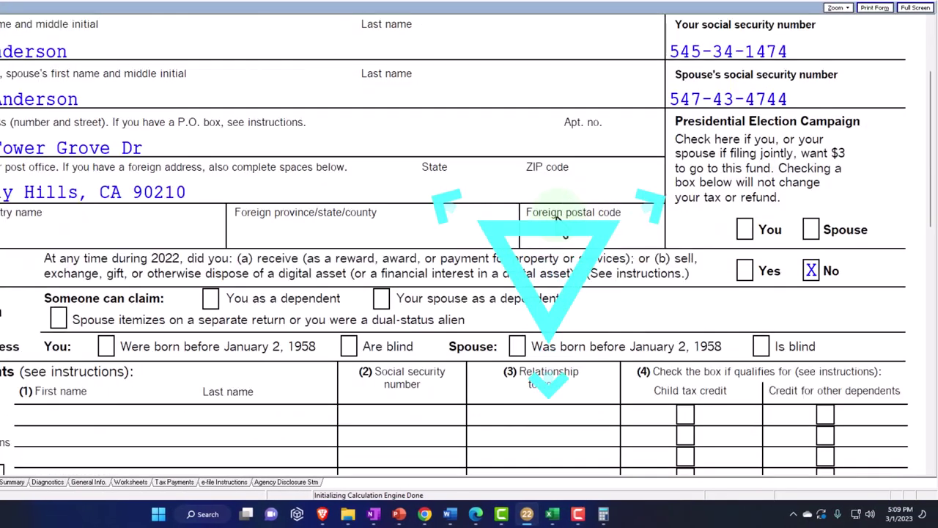
Review Form 1040 from the line 1a wages to taxable income, and on page 2 from the tax to the Schedule 3 amount on line 31
scroll(556, 215, down, 10)
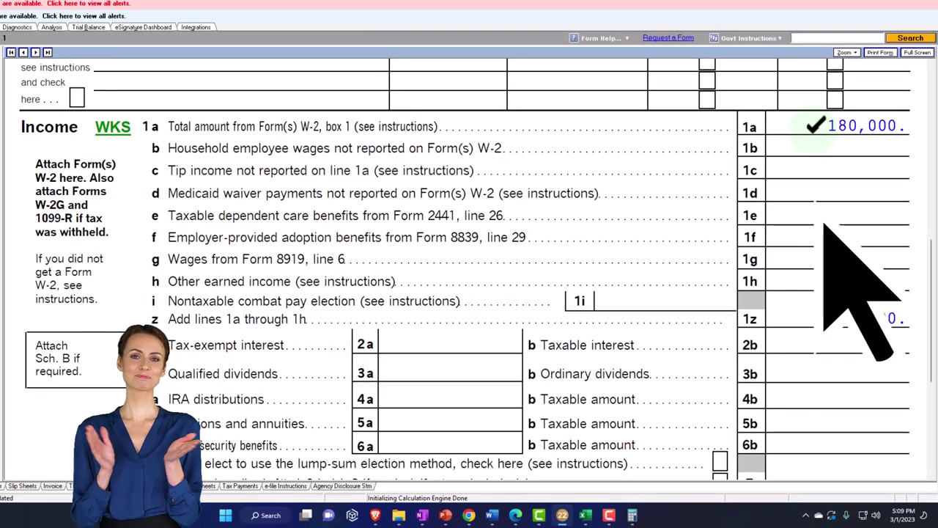
scroll(825, 226, down, 5)
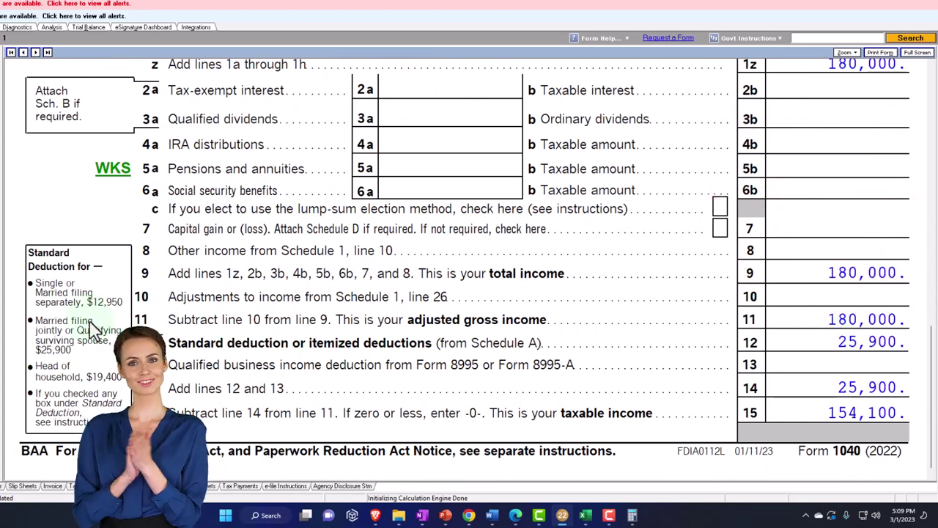
click(18, 375)
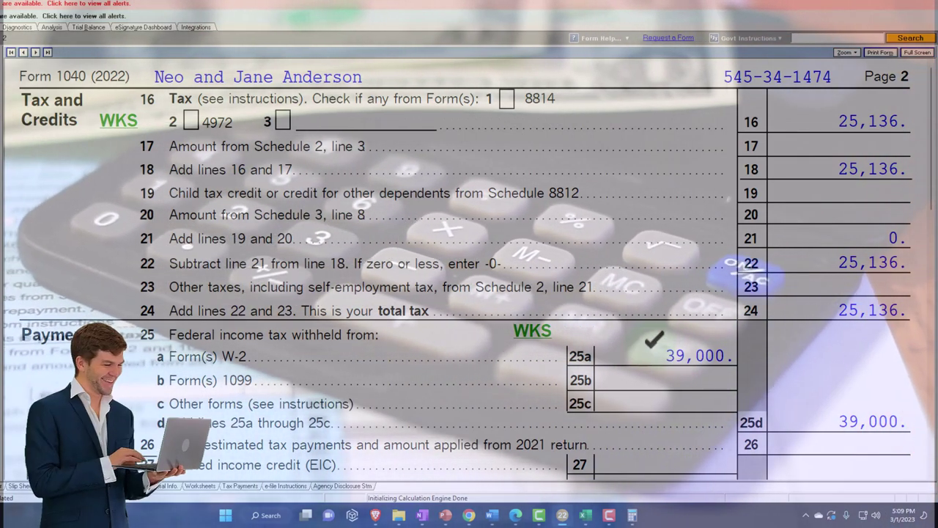
scroll(657, 373, down, 3)
scroll(658, 357, down, 2)
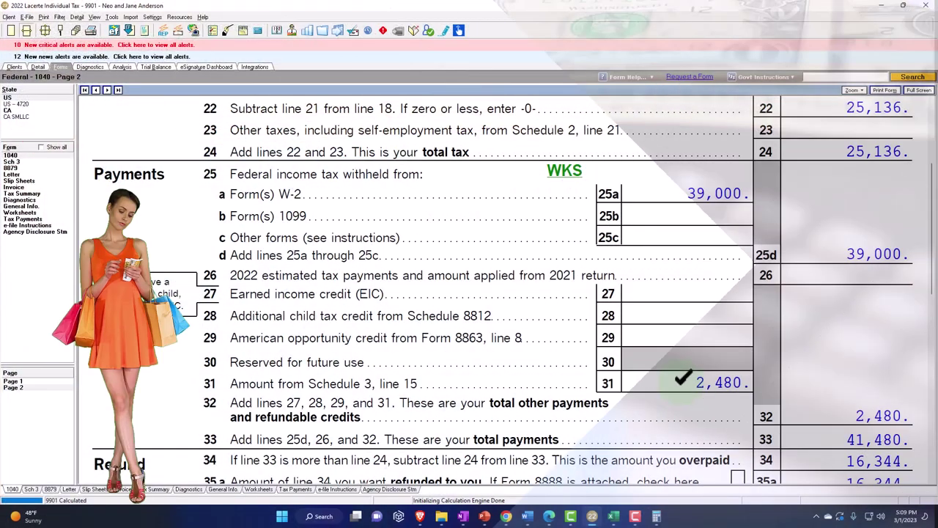
Switch to the W-2 W-3 workbook in Excel and compare the $40,000 W-2 with the $140,000 W-2
click(593, 516)
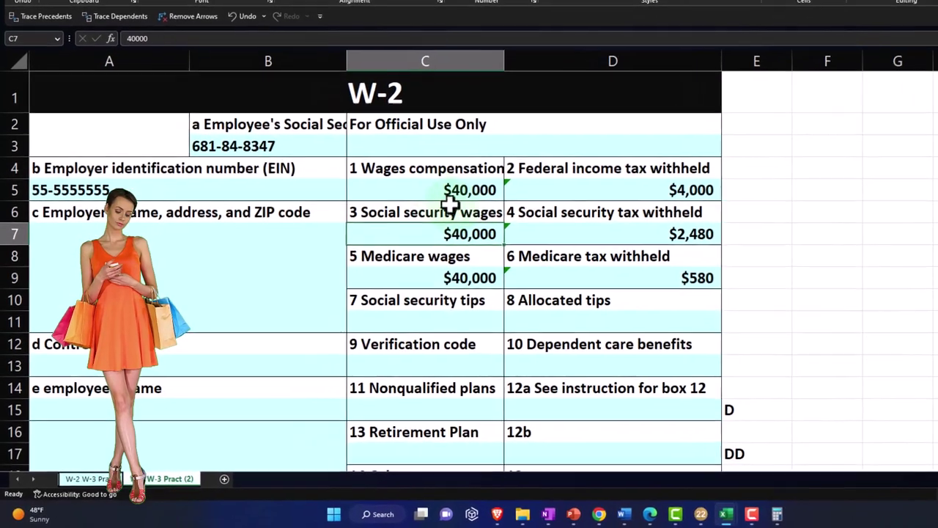
click(360, 242)
scroll(433, 186, down, 14)
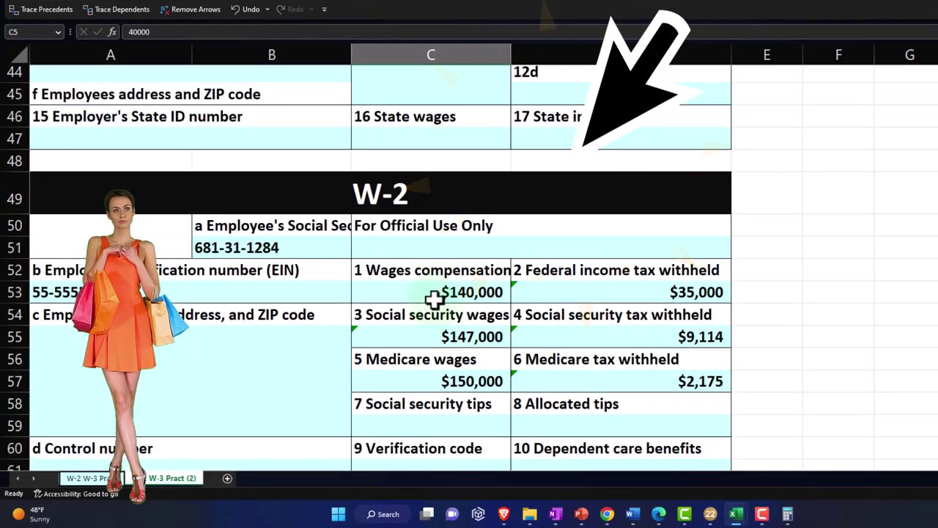
click(435, 298)
scroll(434, 298, up, 14)
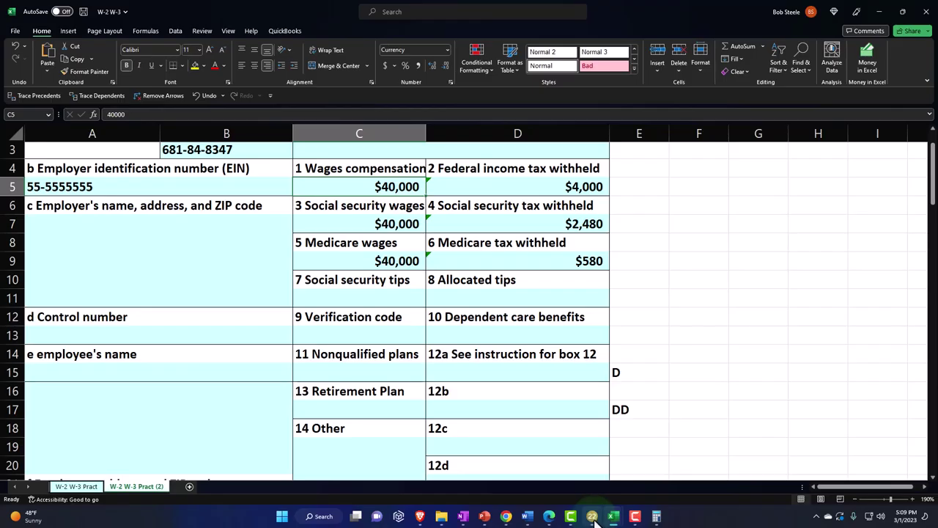
Switch to Lacerte and, in the wages detail, mark the second W-2 as Spouse and the first W-2 as Retirement Plan
click(592, 516)
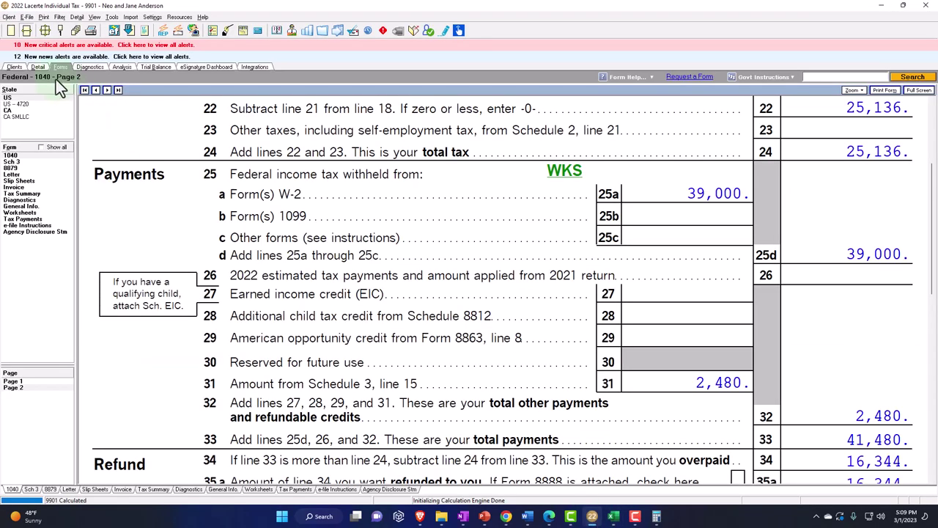
click(37, 67)
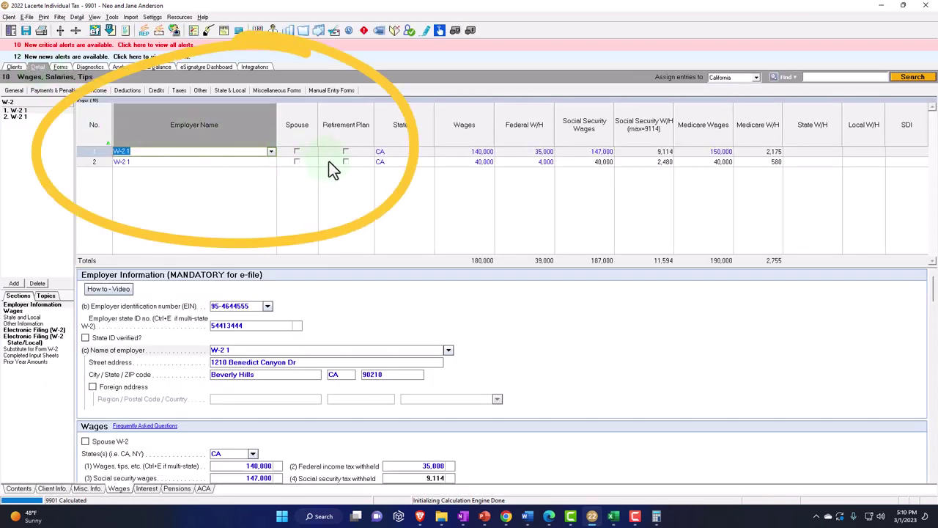
click(298, 162)
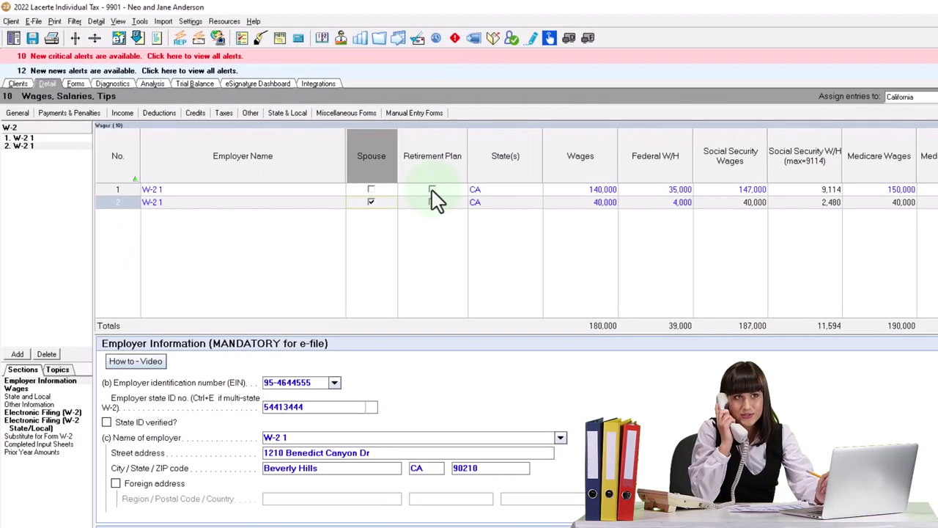
click(432, 190)
click(432, 190)
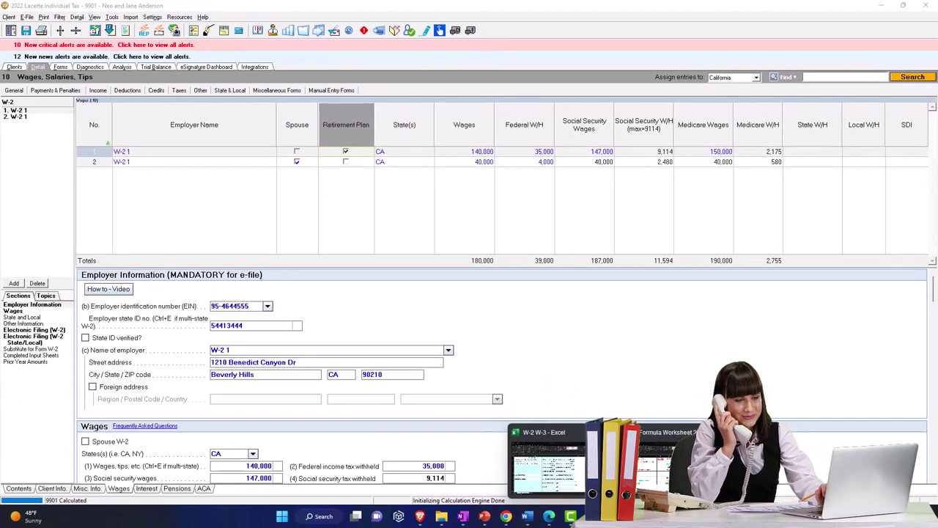
Check box 12a and the box 13 Retirement Plan mark on the $140,000 W-2 in the Excel workbook, then minimize it
click(557, 476)
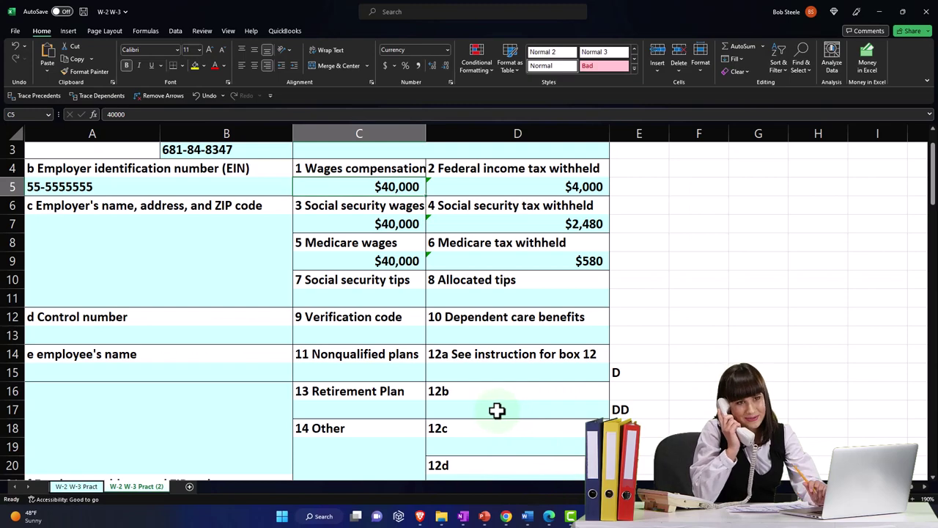
scroll(497, 411, down, 2)
scroll(483, 401, down, 14)
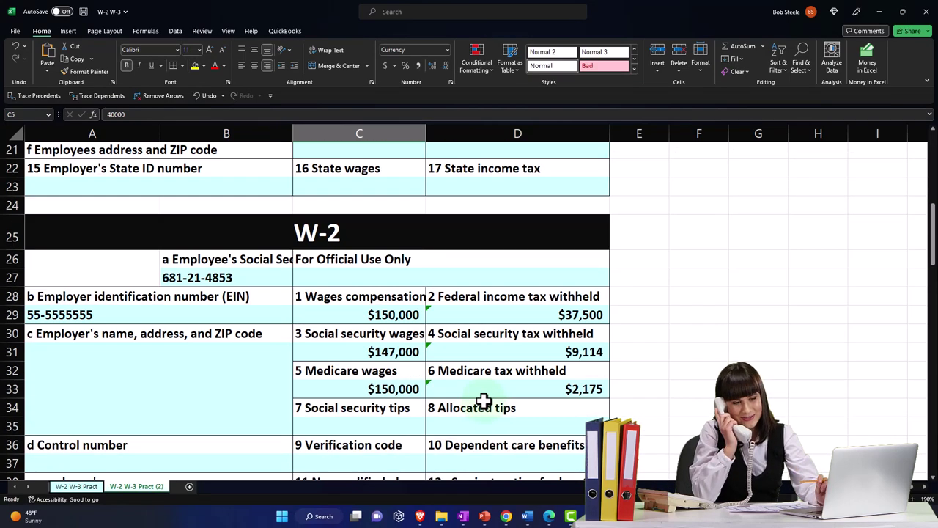
scroll(484, 401, down, 1)
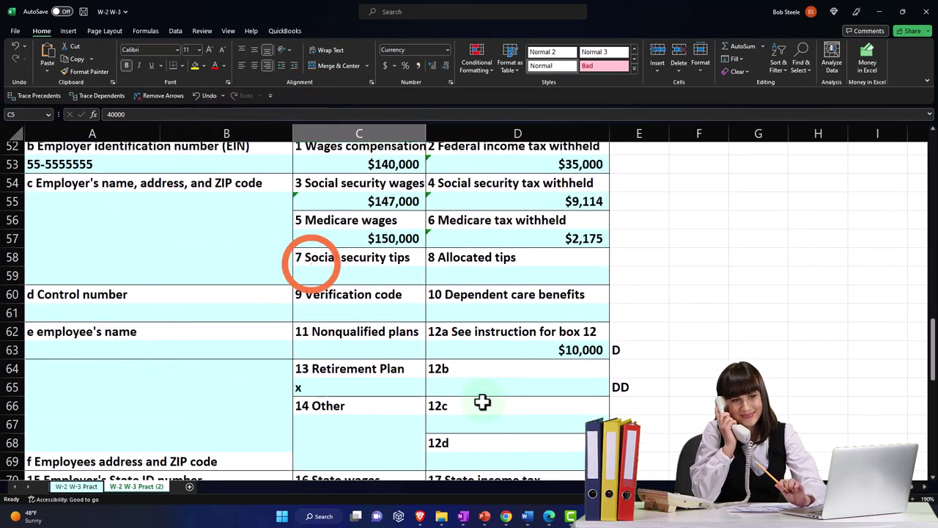
scroll(340, 388, up, 17)
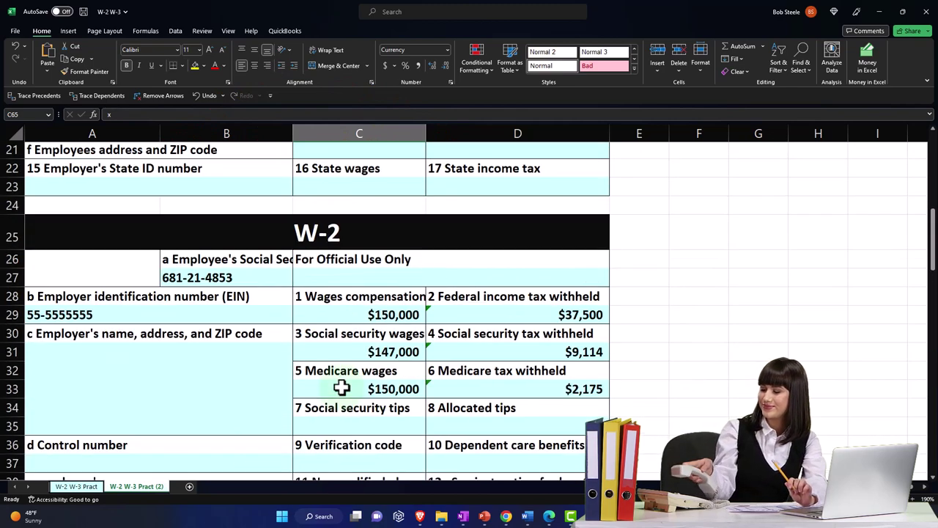
click(879, 10)
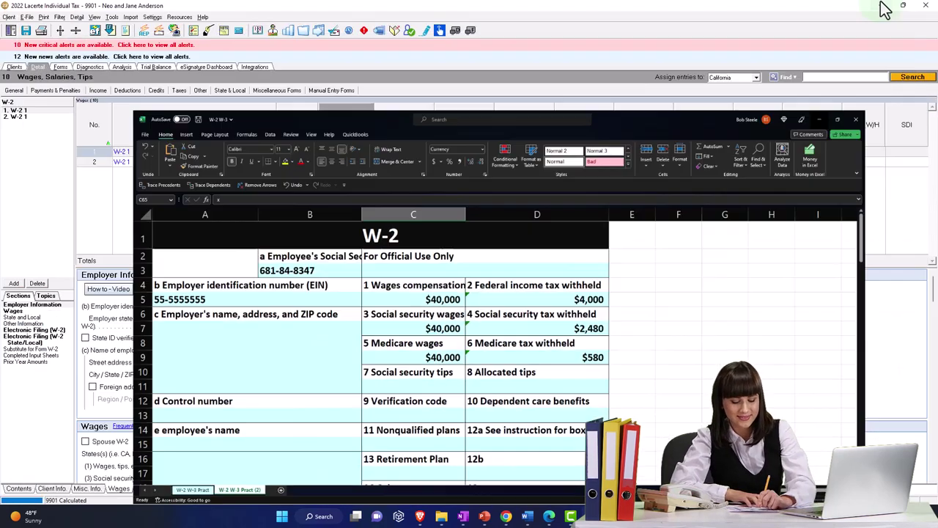
Open page 1 of the recalculated Form 1040 and review the income lines from 1a wages to line 15 taxable income
click(62, 68)
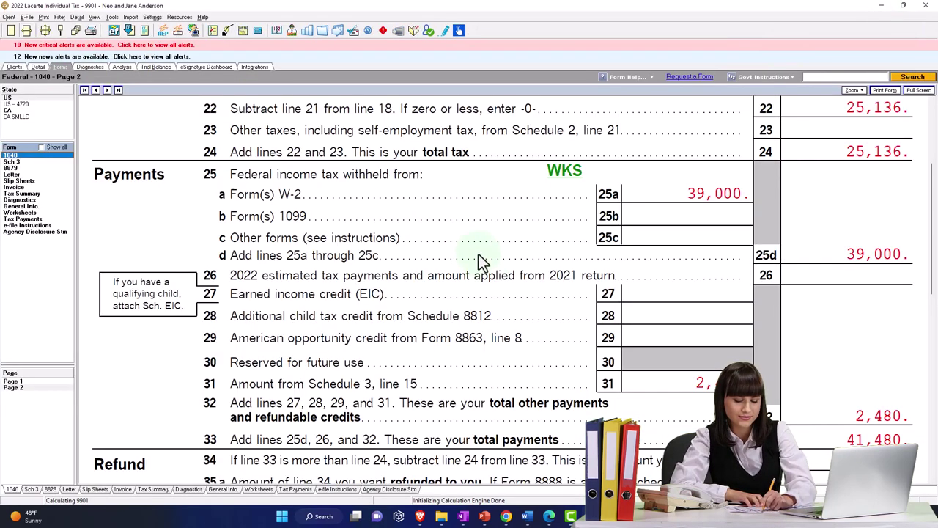
click(25, 382)
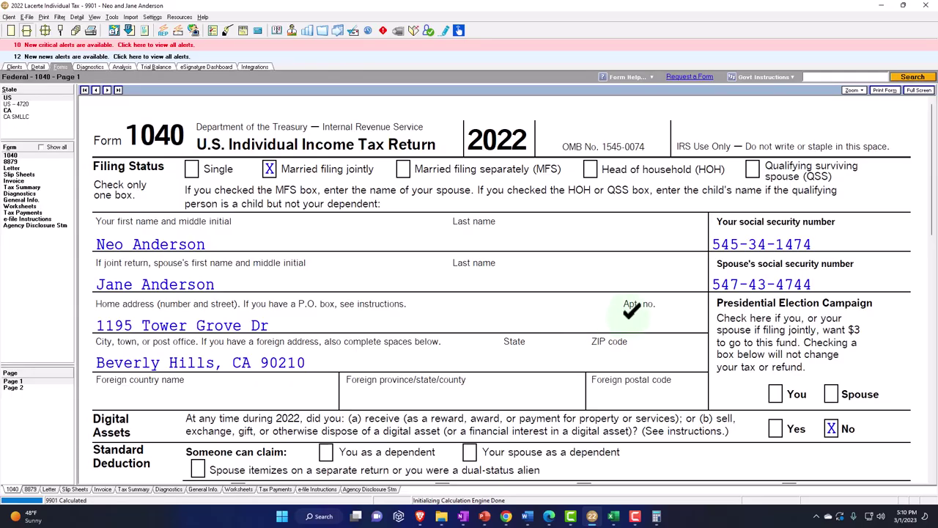
scroll(630, 323, down, 10)
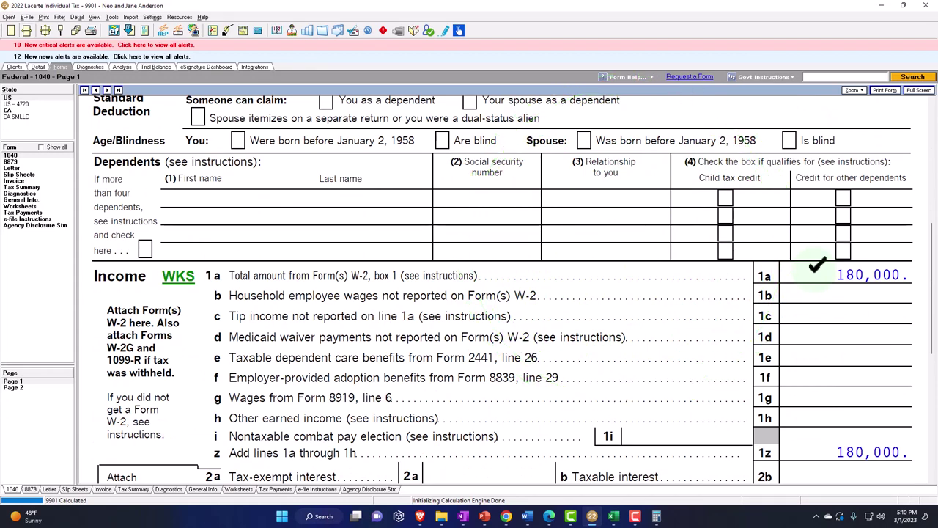
scroll(816, 267, down, 5)
scroll(816, 268, down, 5)
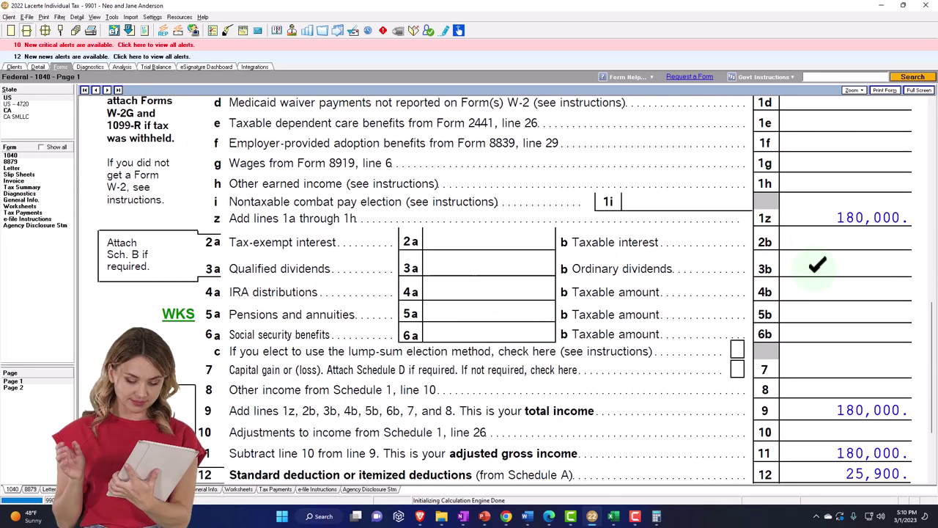
scroll(816, 265, down, 2)
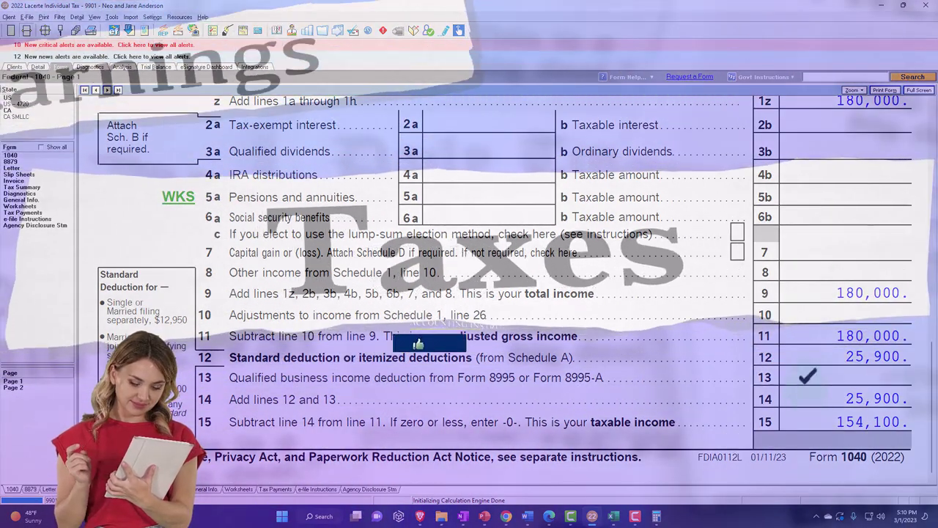
Open page 2 of Form 1040 and examine the total tax, W-2 withholding, line 31 Schedule 3 amount and refund
click(28, 389)
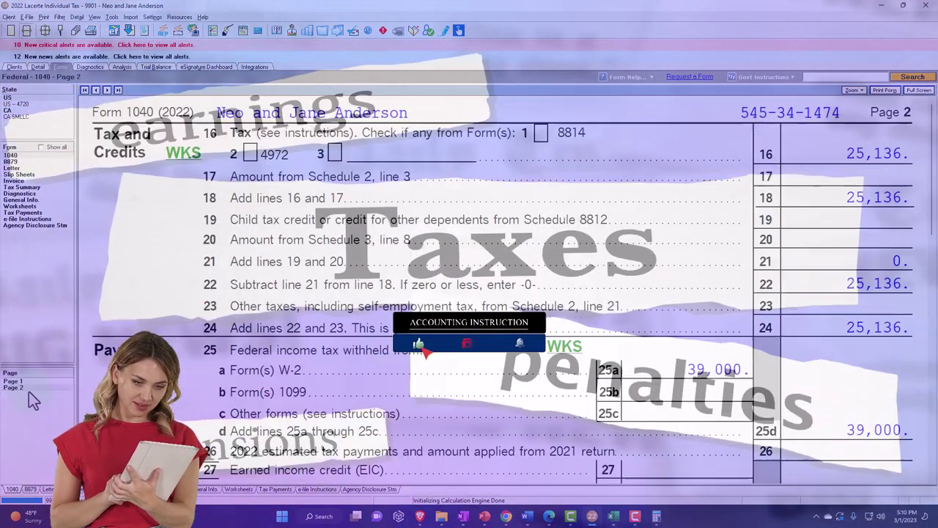
scroll(743, 189, down, 4)
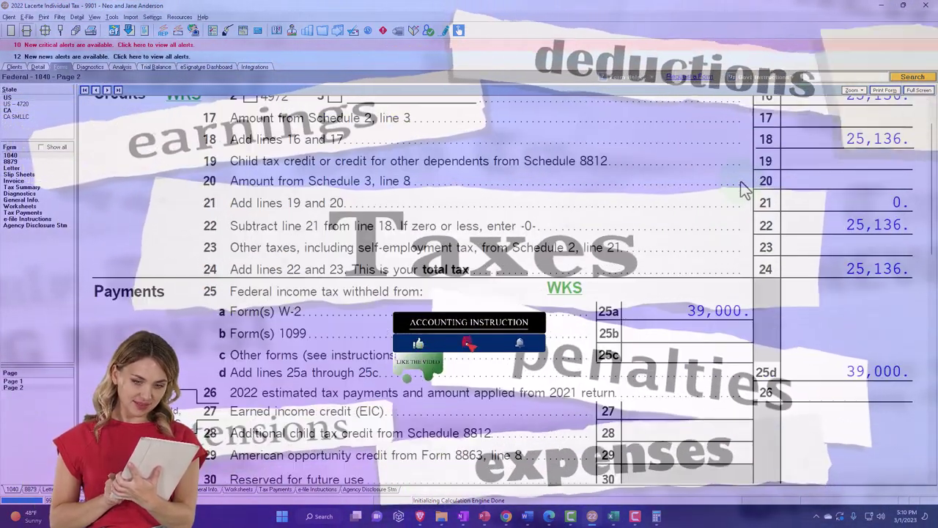
scroll(743, 189, down, 4)
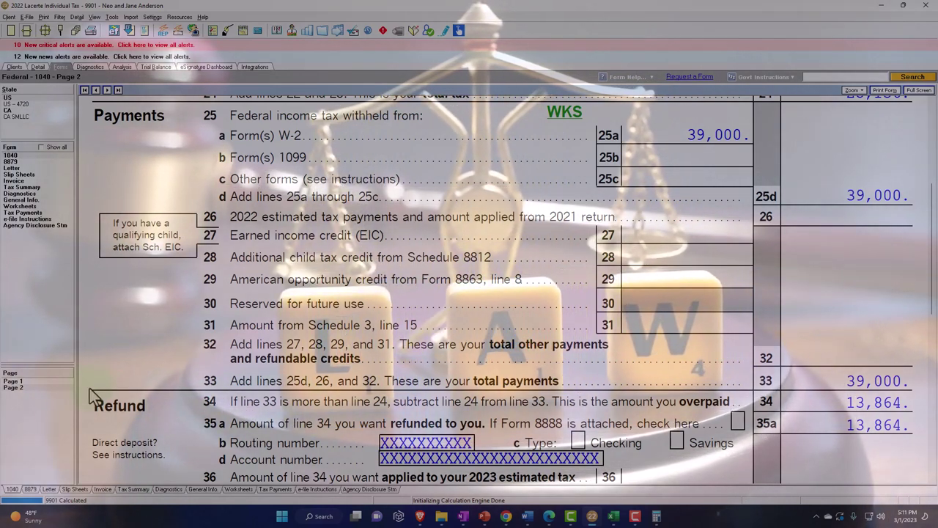
Return to page 1 of Form 1040 and look over the filing status and taxpayer information section
click(15, 382)
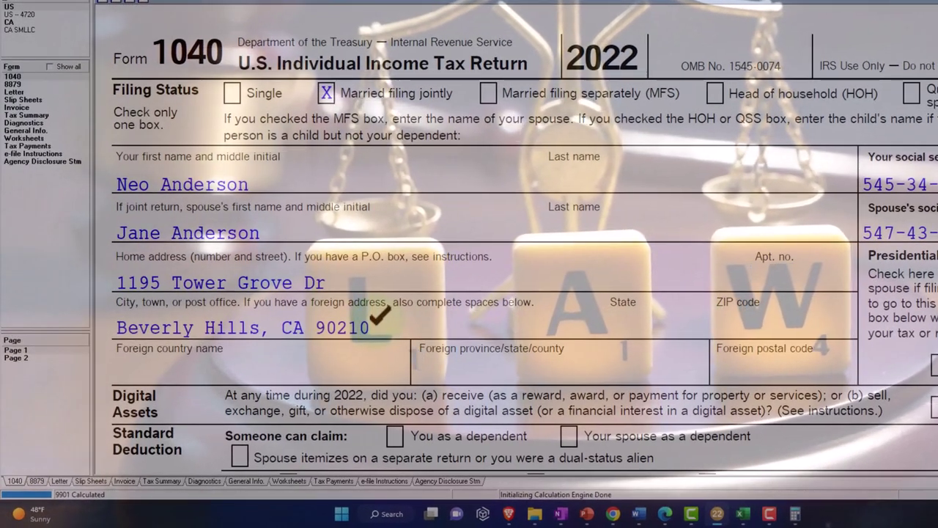
scroll(378, 315, down, 3)
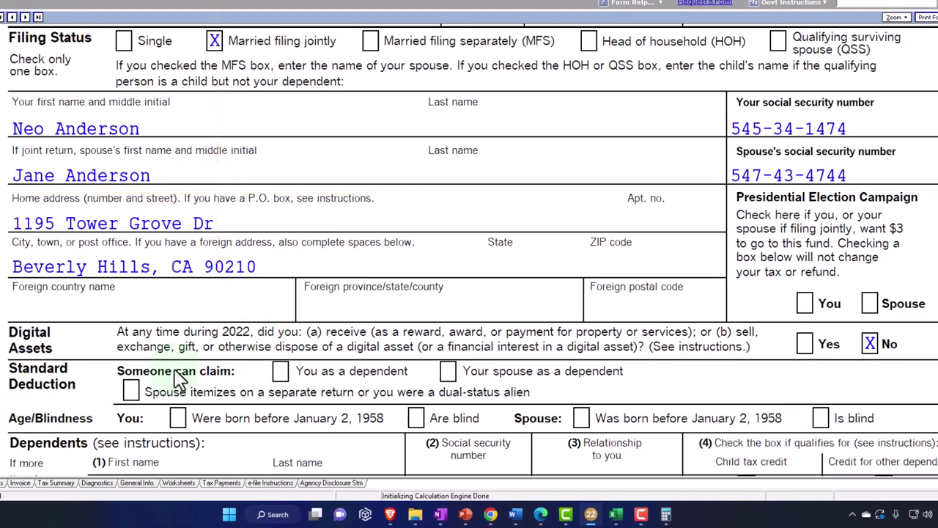
scroll(178, 379, up, 1)
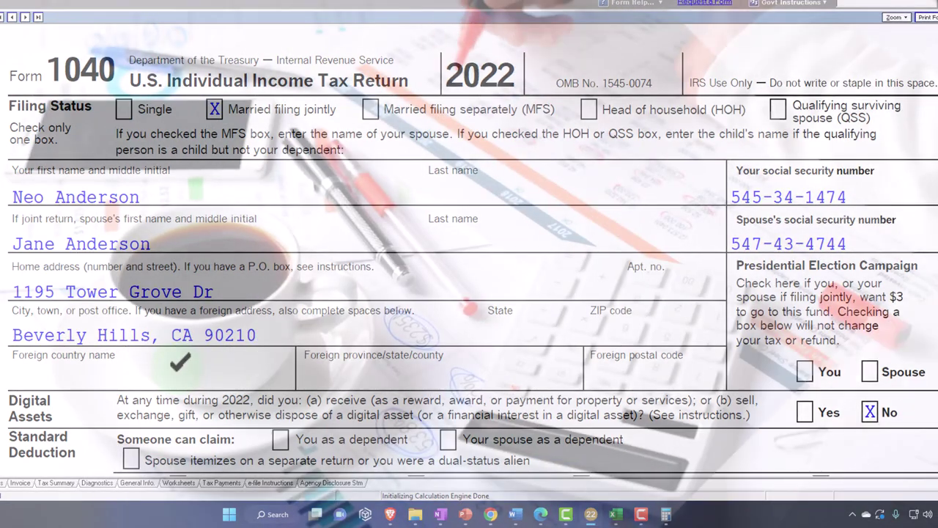